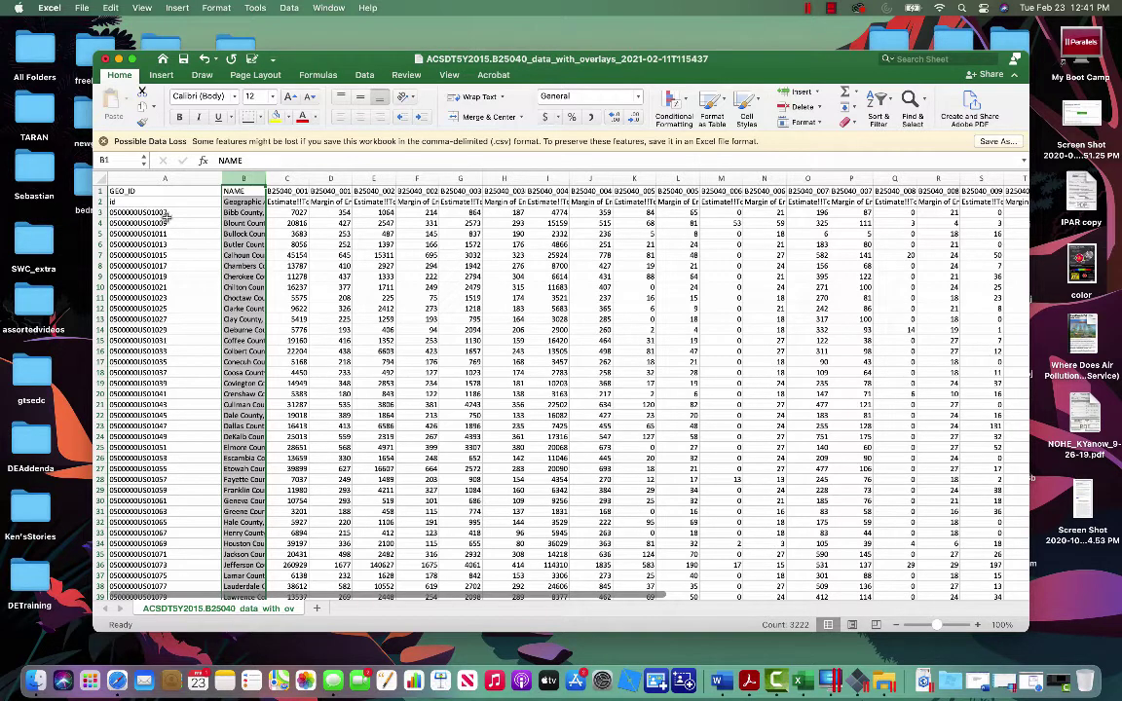
Insert a blank column B before NAME, widen it, and select cell B3.
{"action": "right_click", "coordinate": [247, 179]}
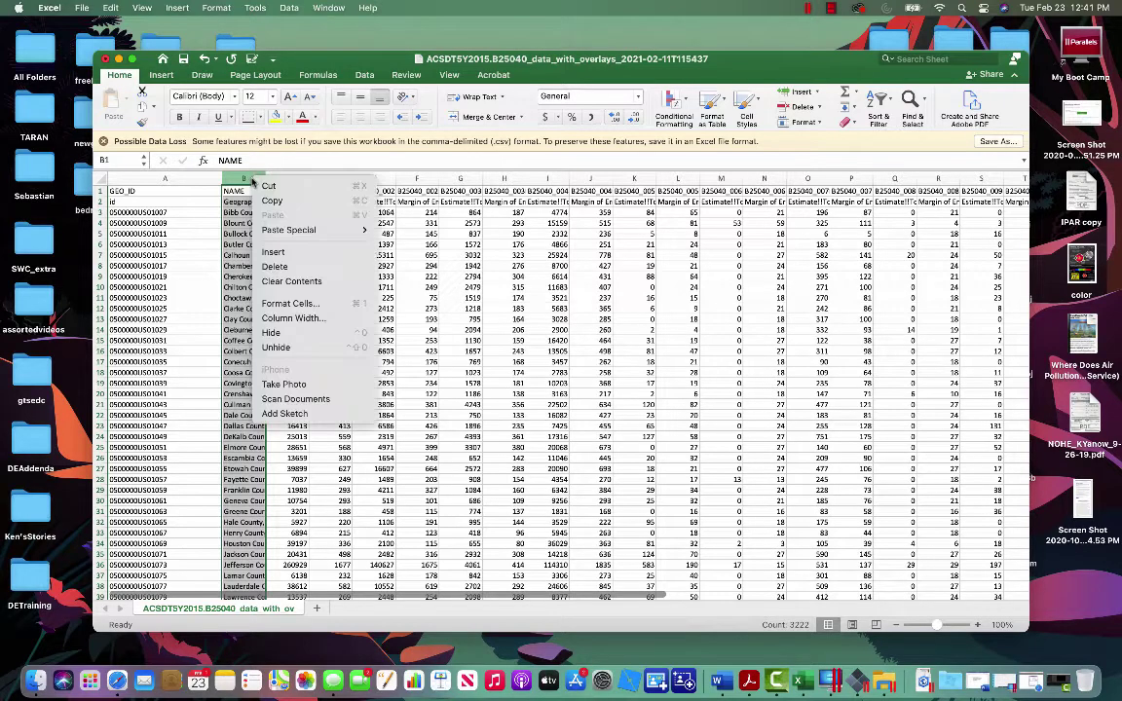
{"action": "left_click", "coordinate": [272, 253]}
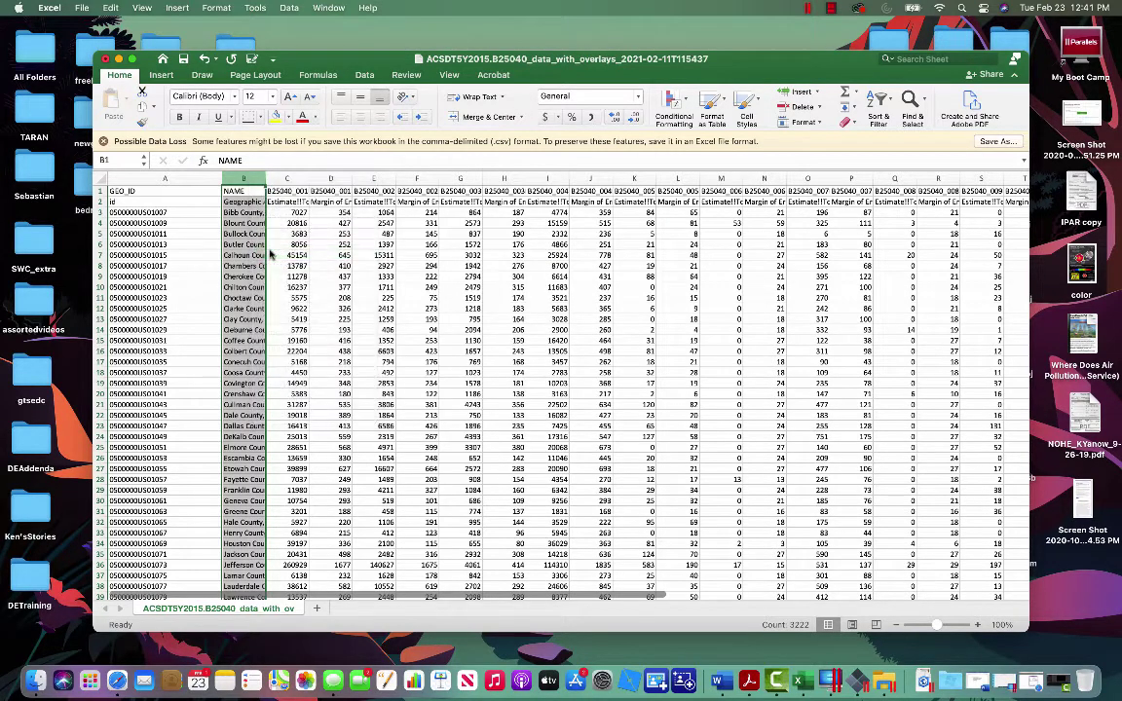
{"action": "left_click_drag", "start_coordinate": [335, 178], "coordinate": [367, 178]}
{"action": "left_click", "coordinate": [304, 213]}
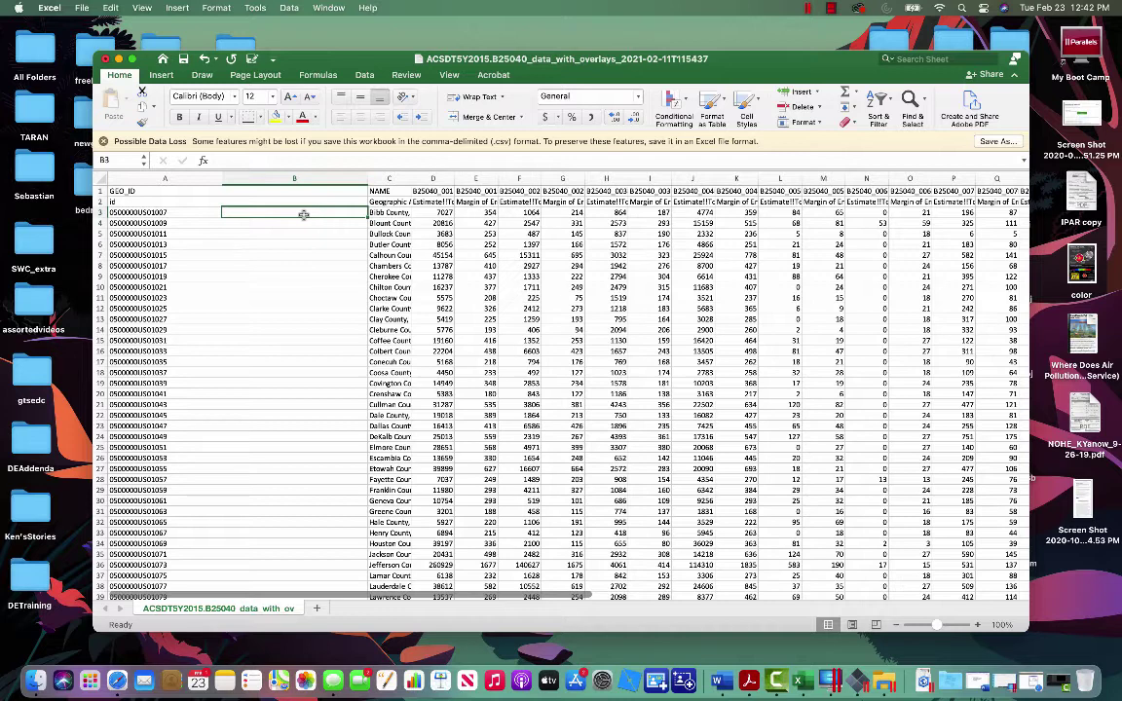
Enter =RIGHT(A3,LEN(A3)-9) in B3 to extract the five-digit county code 01007.
{"action": "type", "text": "="}
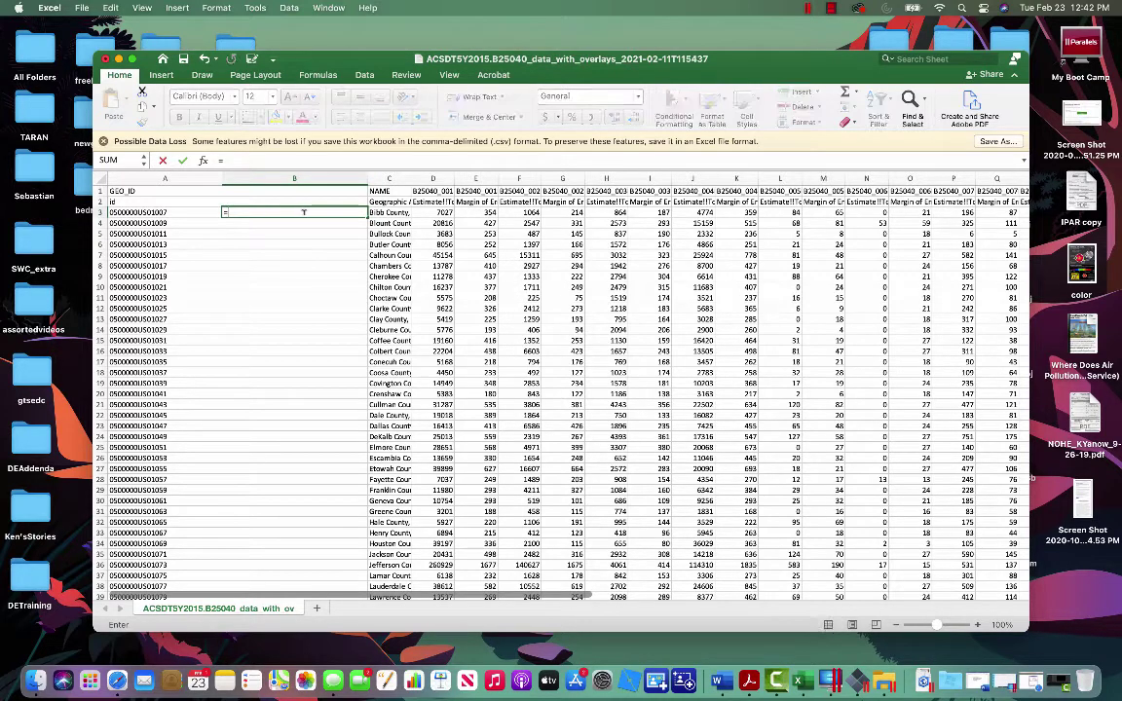
{"action": "type", "text": "RIG"}
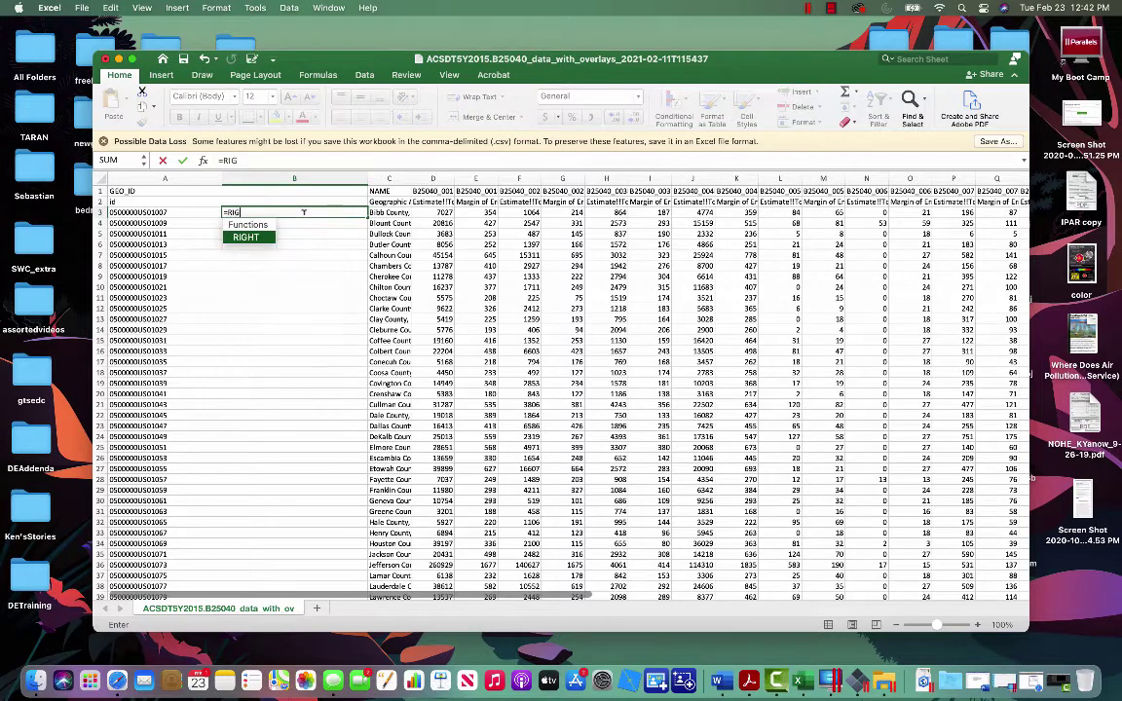
{"action": "type", "text": "HT("}
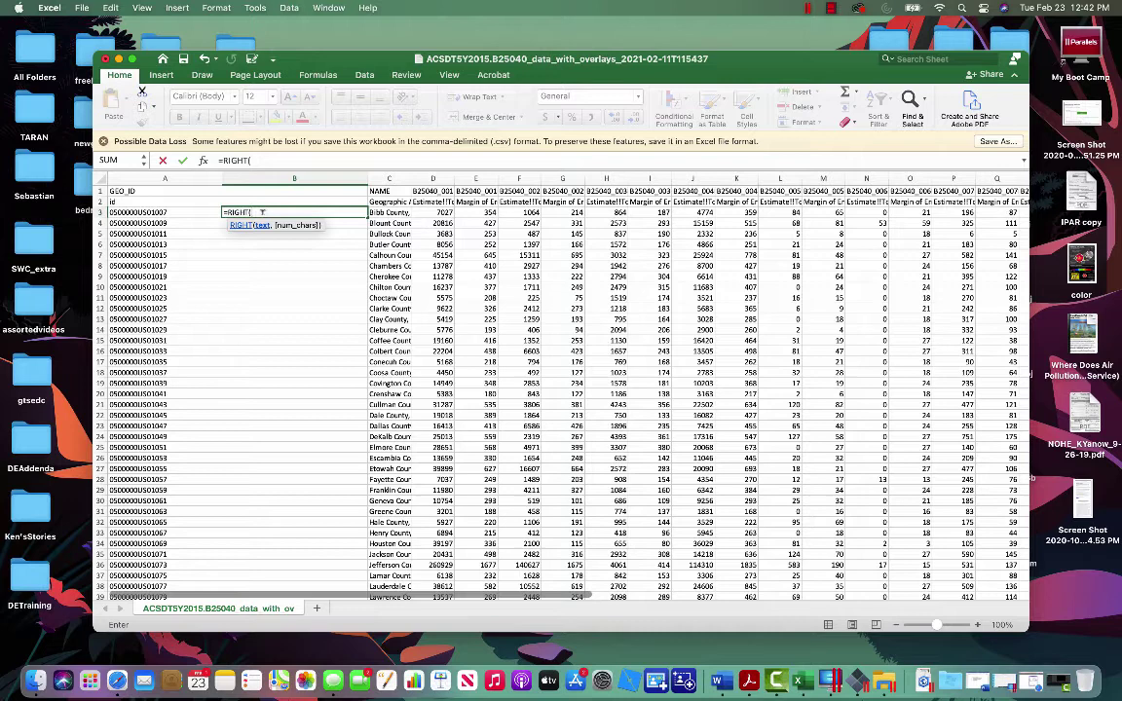
{"action": "left_click", "coordinate": [185, 213]}
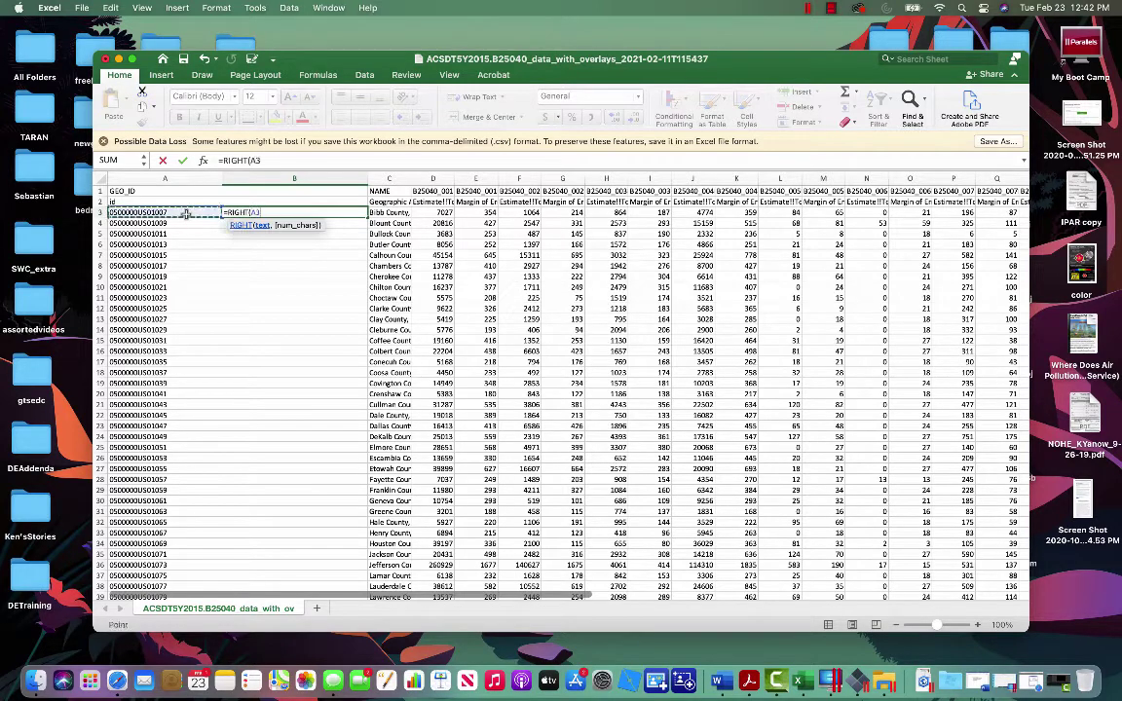
{"action": "type", "text": ",L"}
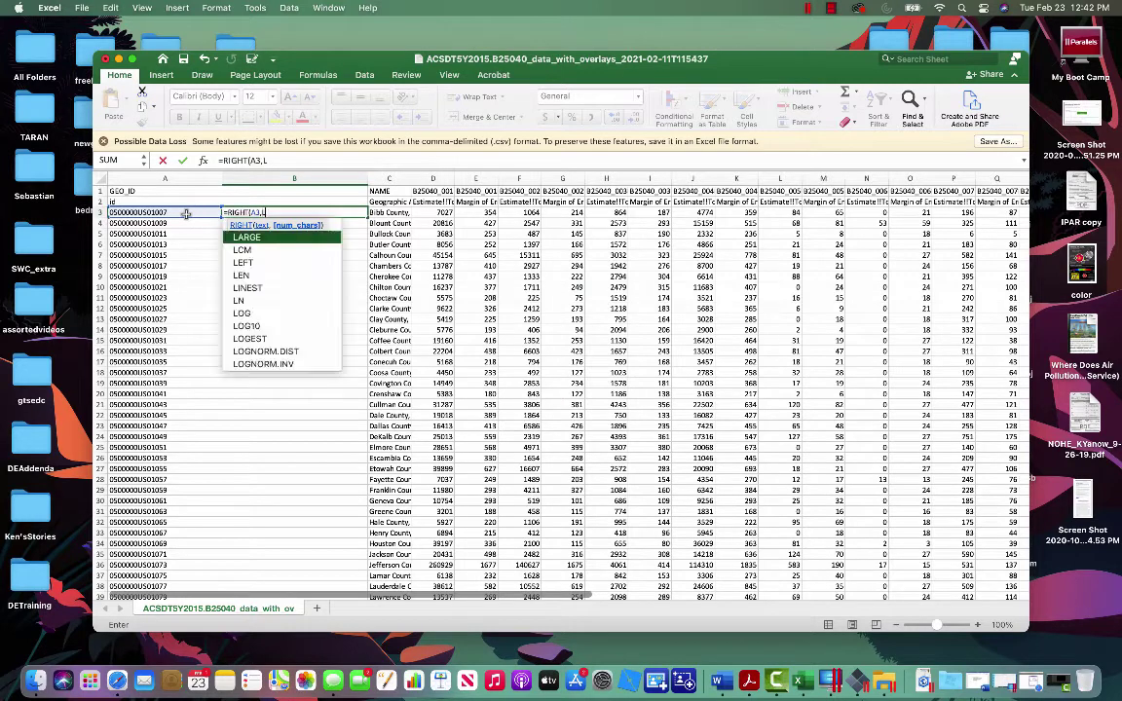
{"action": "type", "text": "EN"}
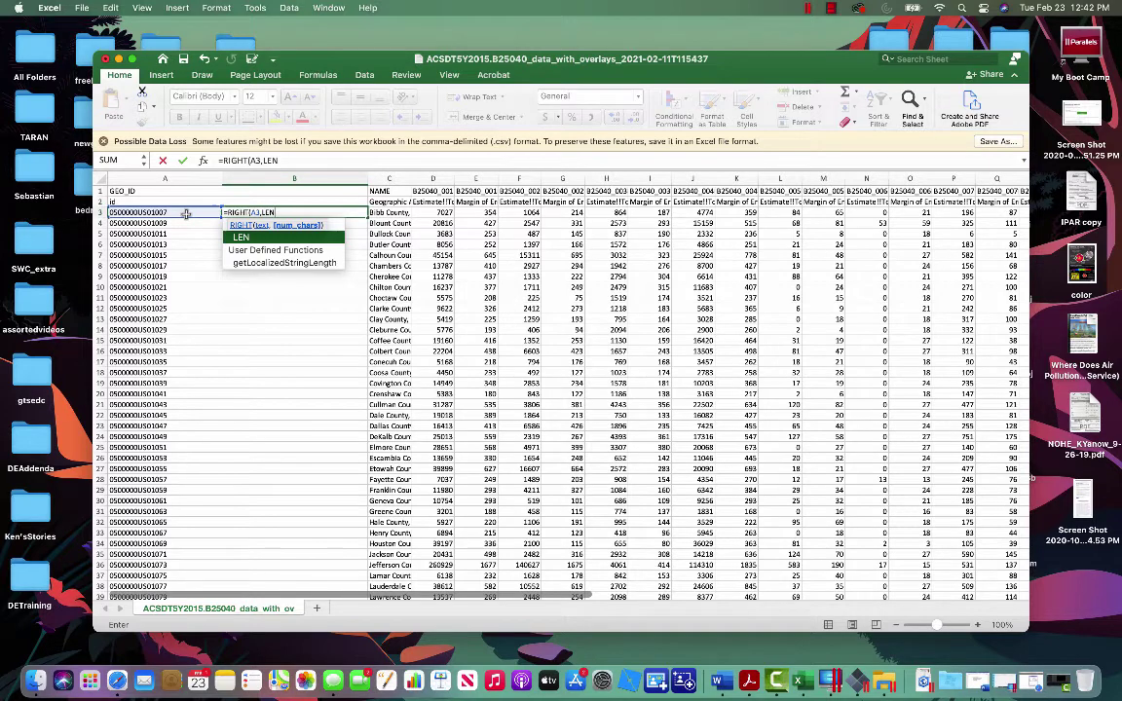
{"action": "type", "text": "("}
{"action": "left_click", "coordinate": [177, 213]}
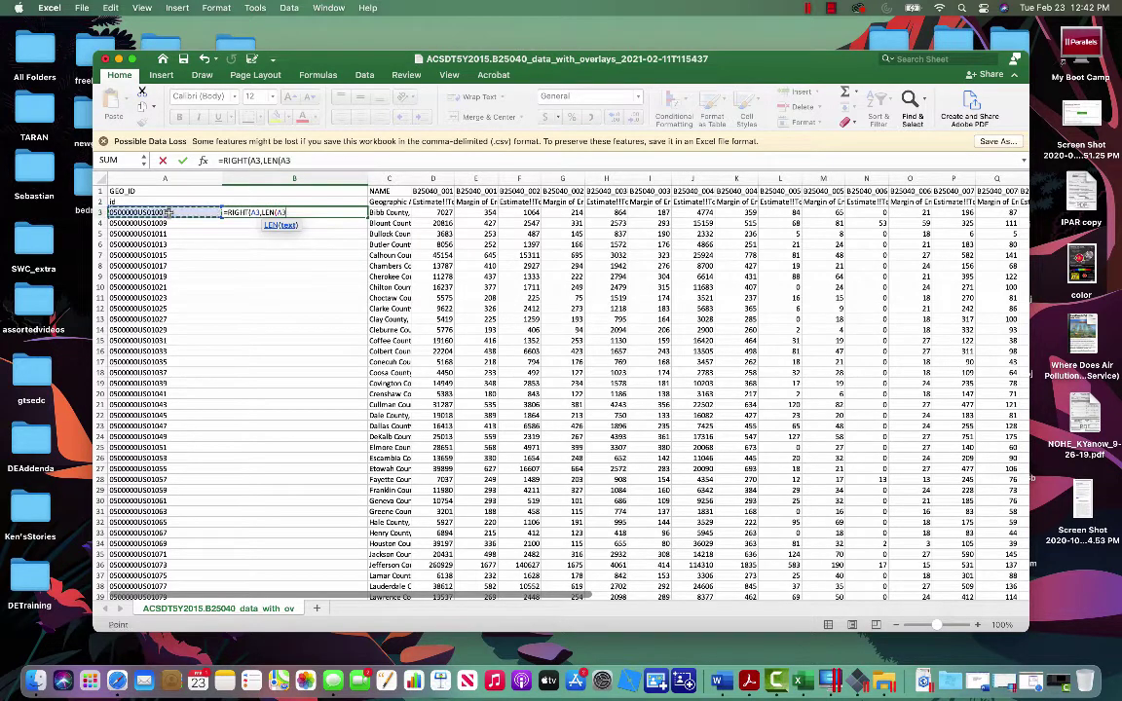
{"action": "type", "text": ")-9"}
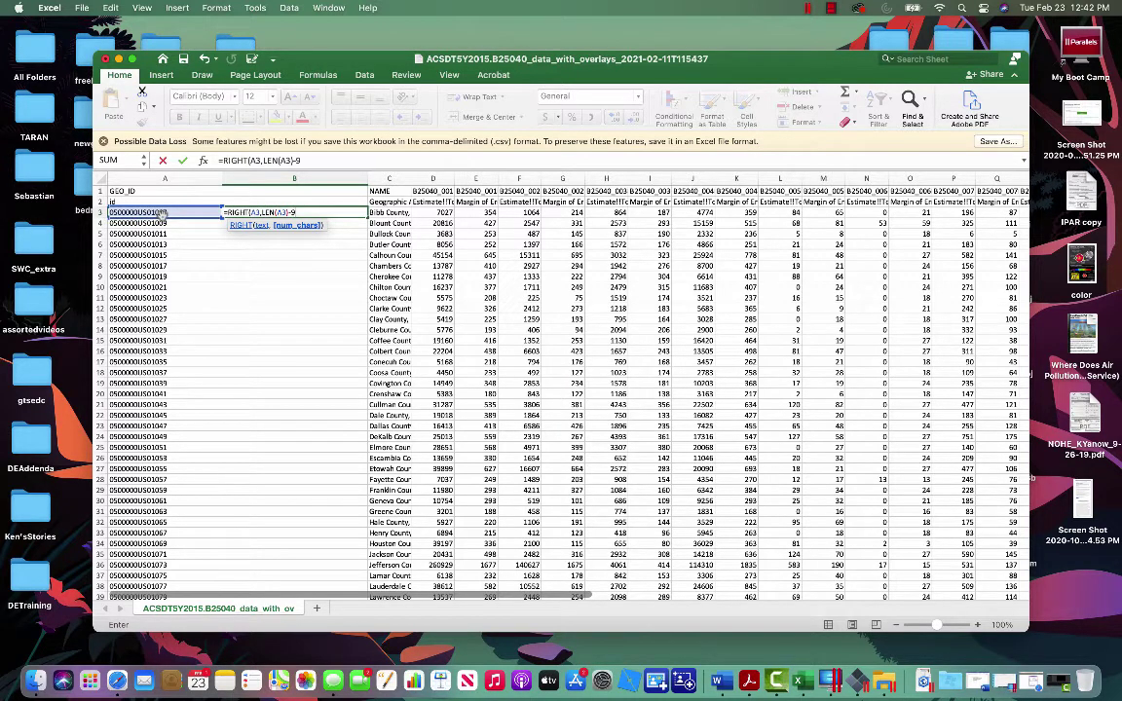
{"action": "type", "text": ")"}
{"action": "key", "text": "Return"}
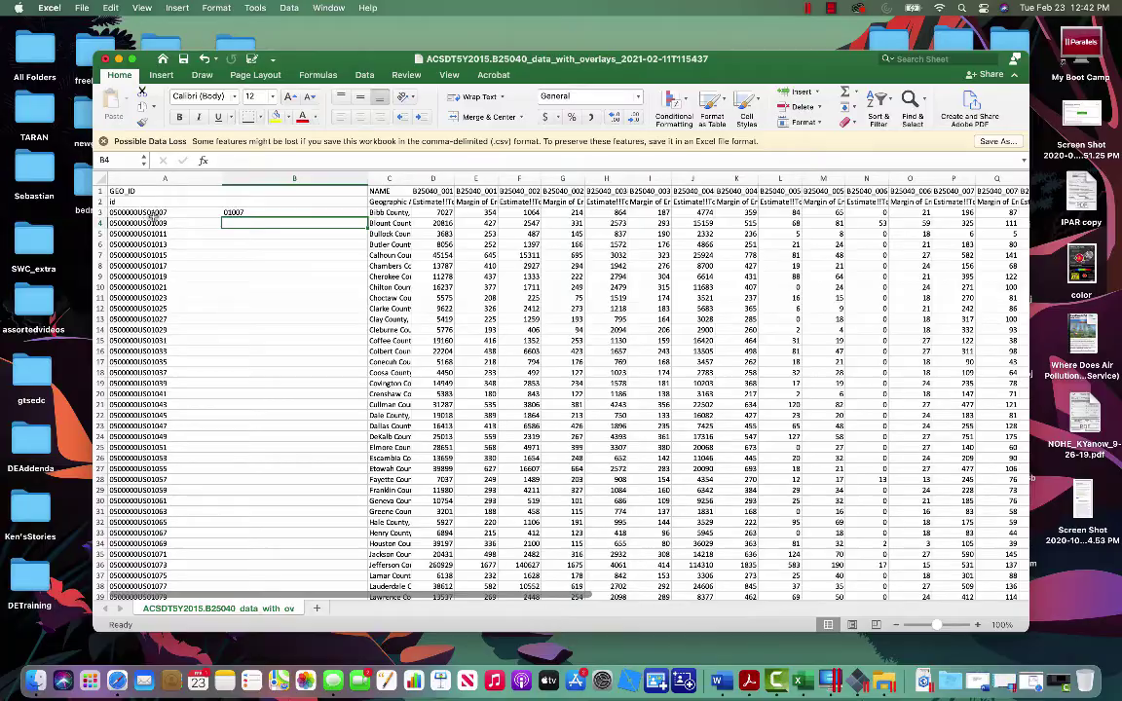
Select column B from B3 down to B3222.
{"action": "left_click", "coordinate": [249, 213]}
{"action": "scroll", "coordinate": [272, 304], "scroll_direction": "down", "scroll_amount": 10}
{"action": "scroll", "coordinate": [273, 304], "scroll_direction": "down", "scroll_amount": 20}
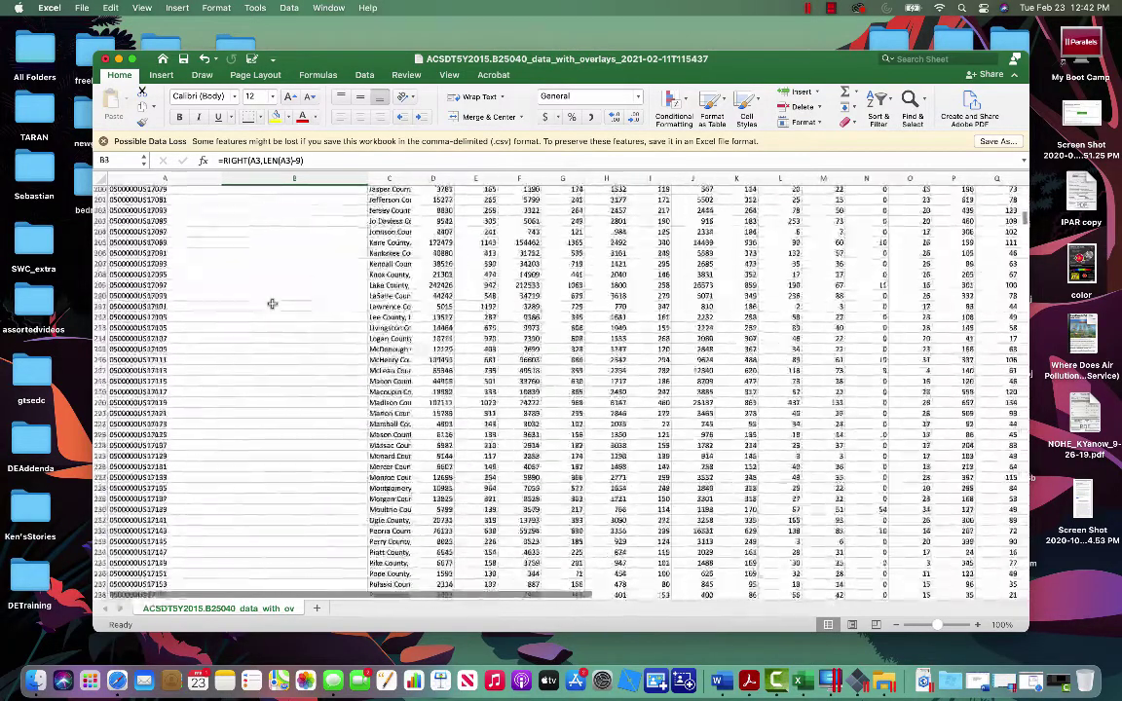
{"action": "scroll", "coordinate": [273, 304], "scroll_direction": "down", "scroll_amount": 20}
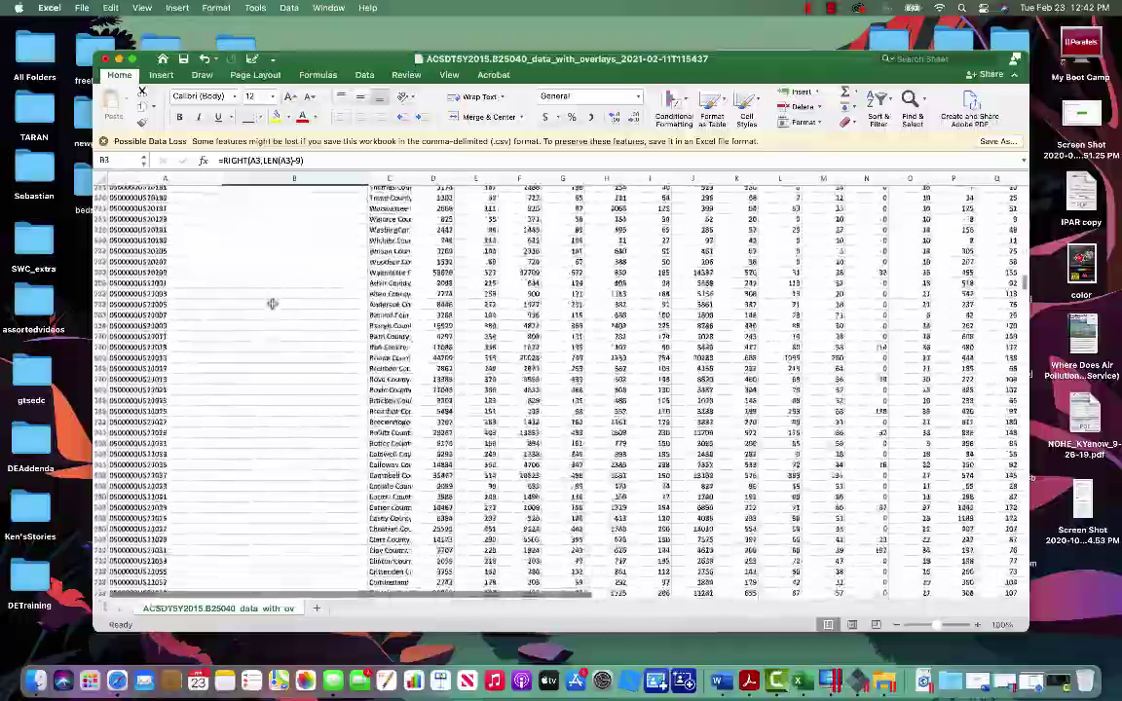
{"action": "scroll", "coordinate": [273, 304], "scroll_direction": "down", "scroll_amount": 20}
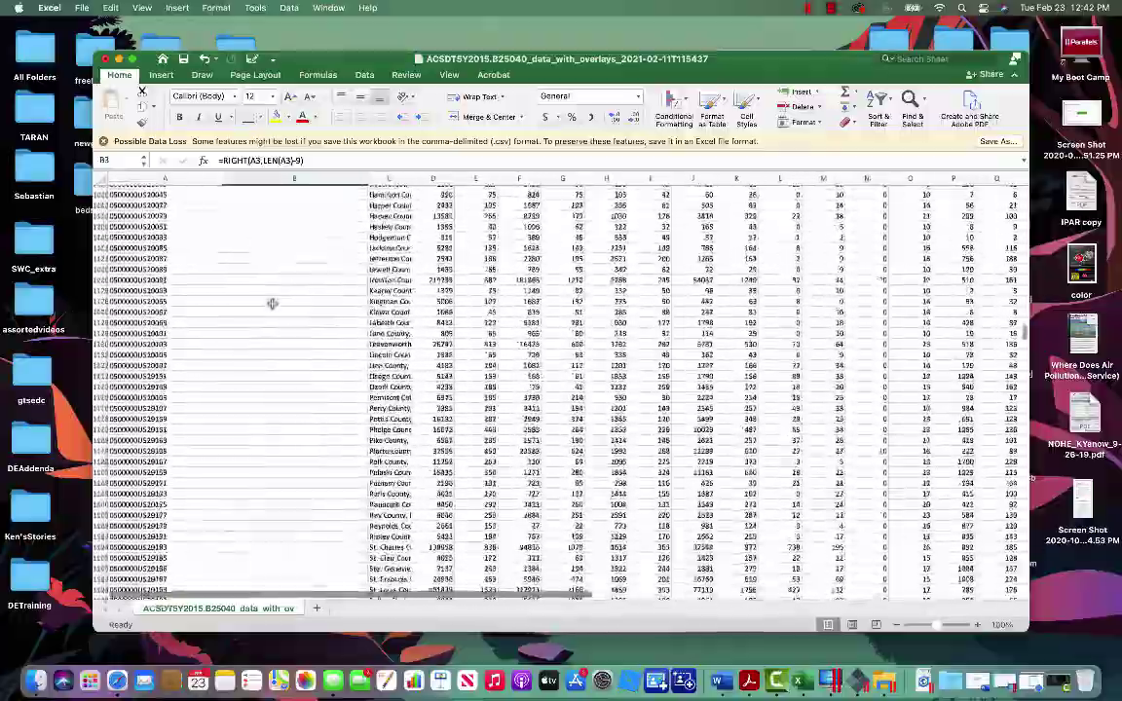
{"action": "scroll", "coordinate": [273, 304], "scroll_direction": "down", "scroll_amount": 20}
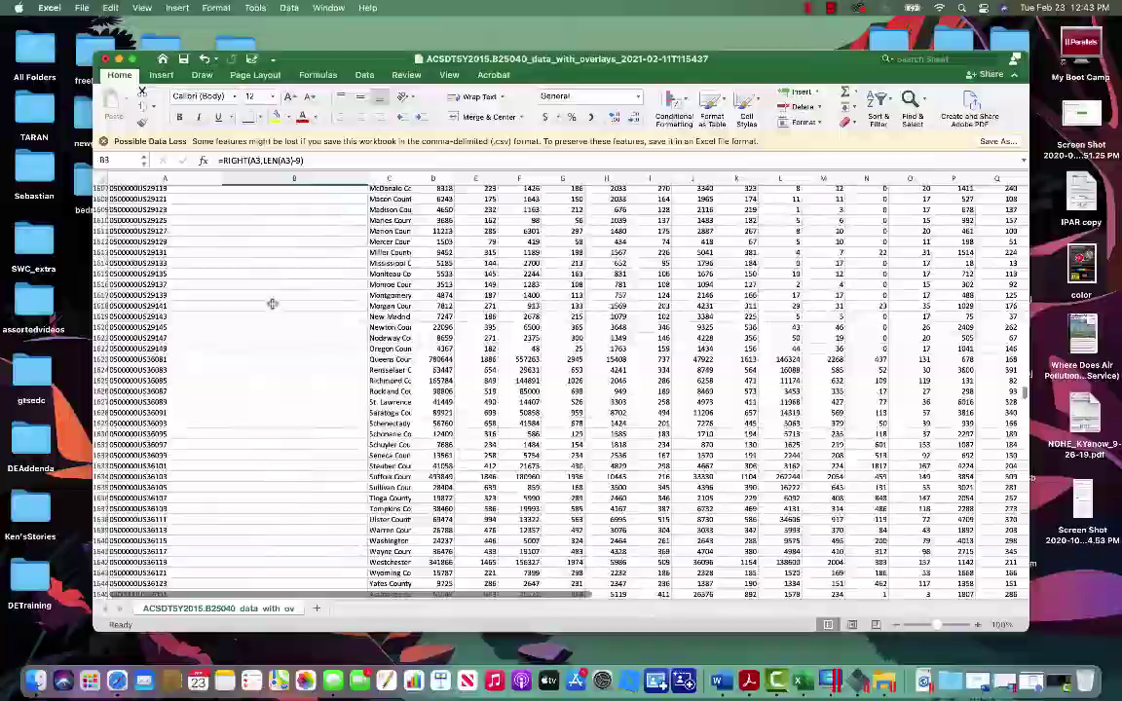
{"action": "scroll", "coordinate": [273, 304], "scroll_direction": "down", "scroll_amount": 20}
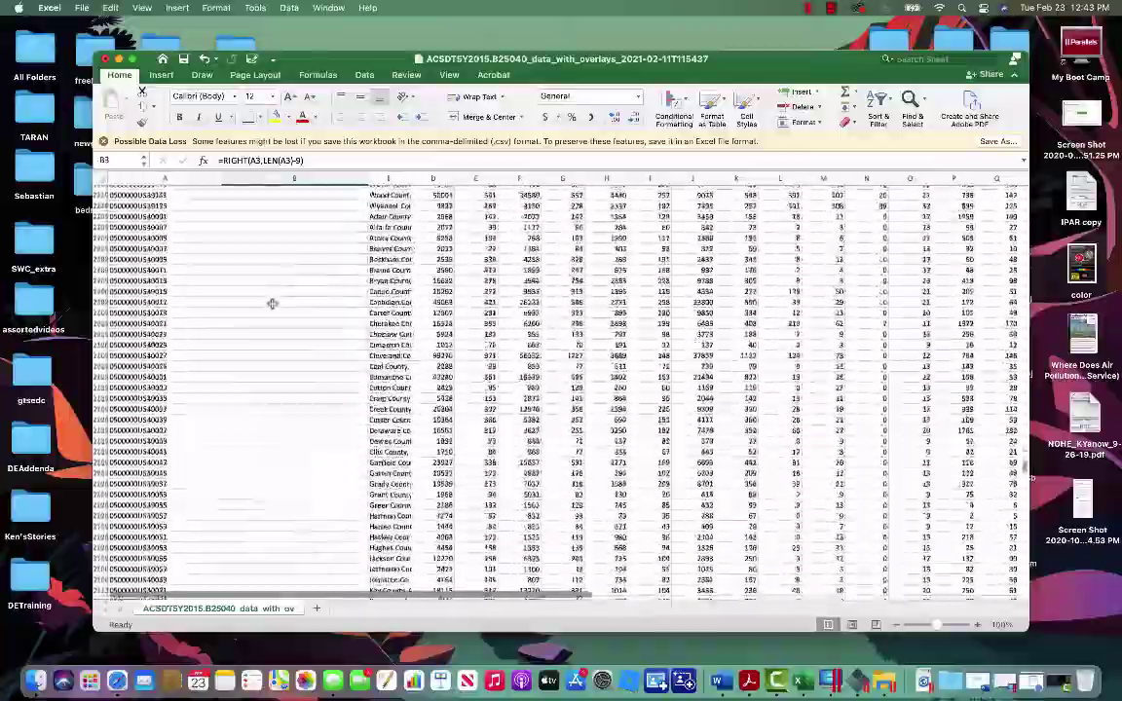
{"action": "scroll", "coordinate": [273, 304], "scroll_direction": "down", "scroll_amount": 20}
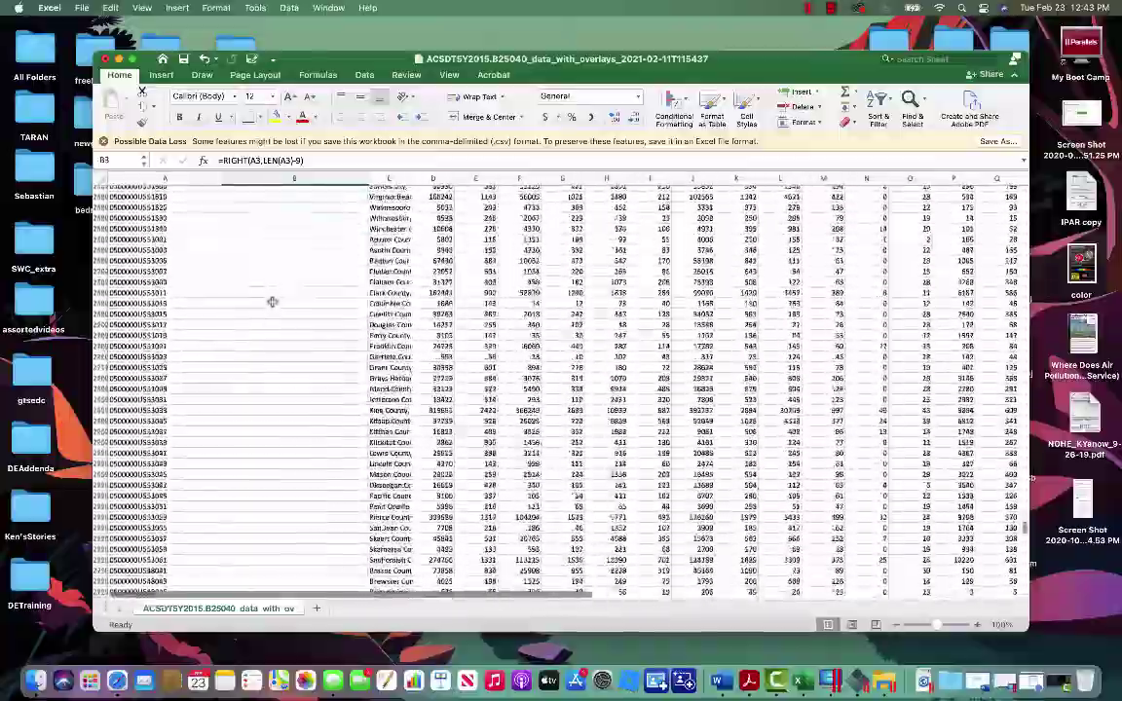
{"action": "scroll", "coordinate": [272, 304], "scroll_direction": "down", "scroll_amount": 20}
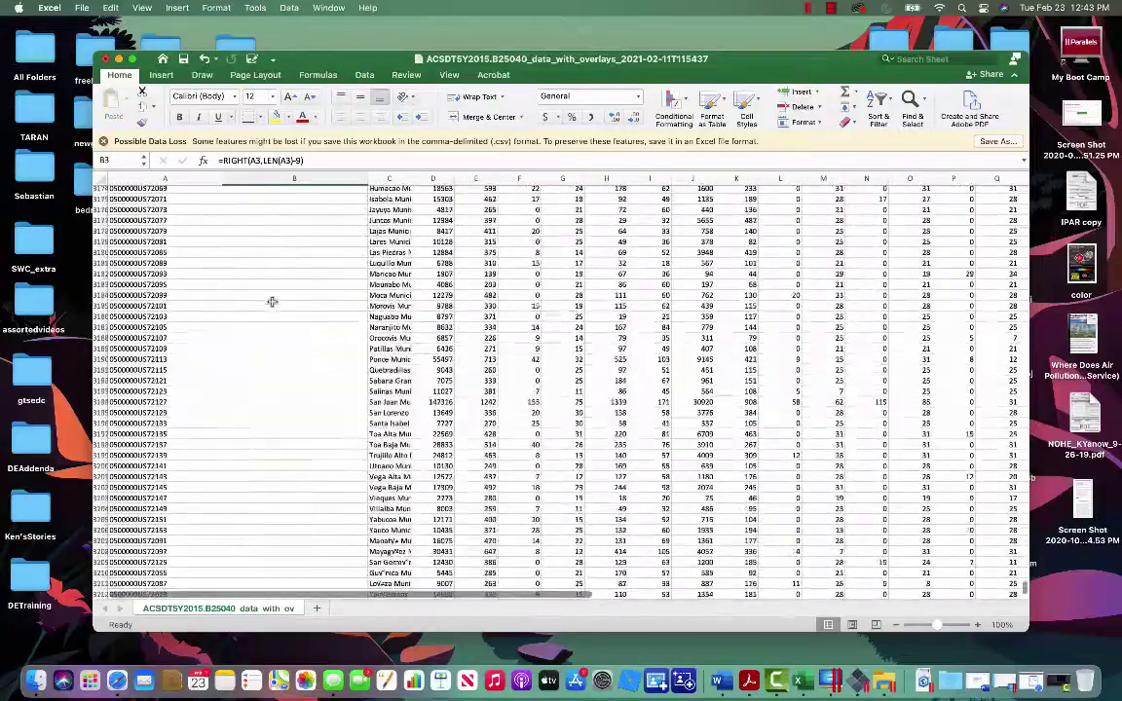
{"action": "scroll", "coordinate": [271, 301], "scroll_direction": "up", "scroll_amount": 5}
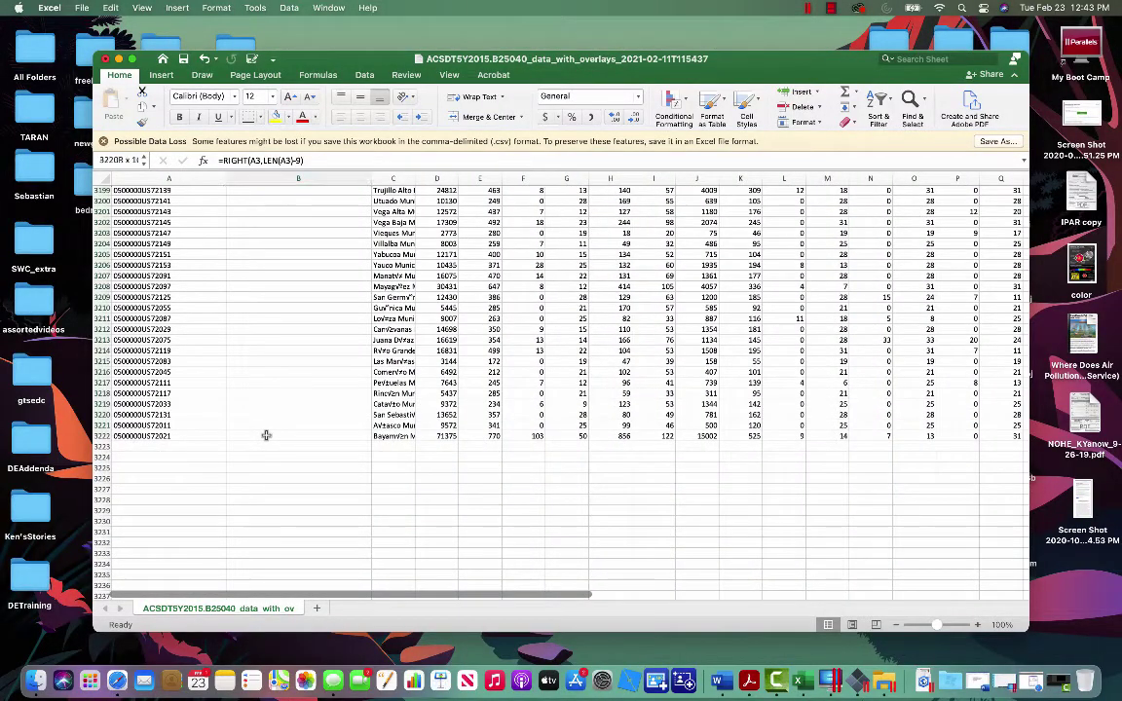
{"action": "left_click", "coordinate": [266, 435], "text": "shift"}
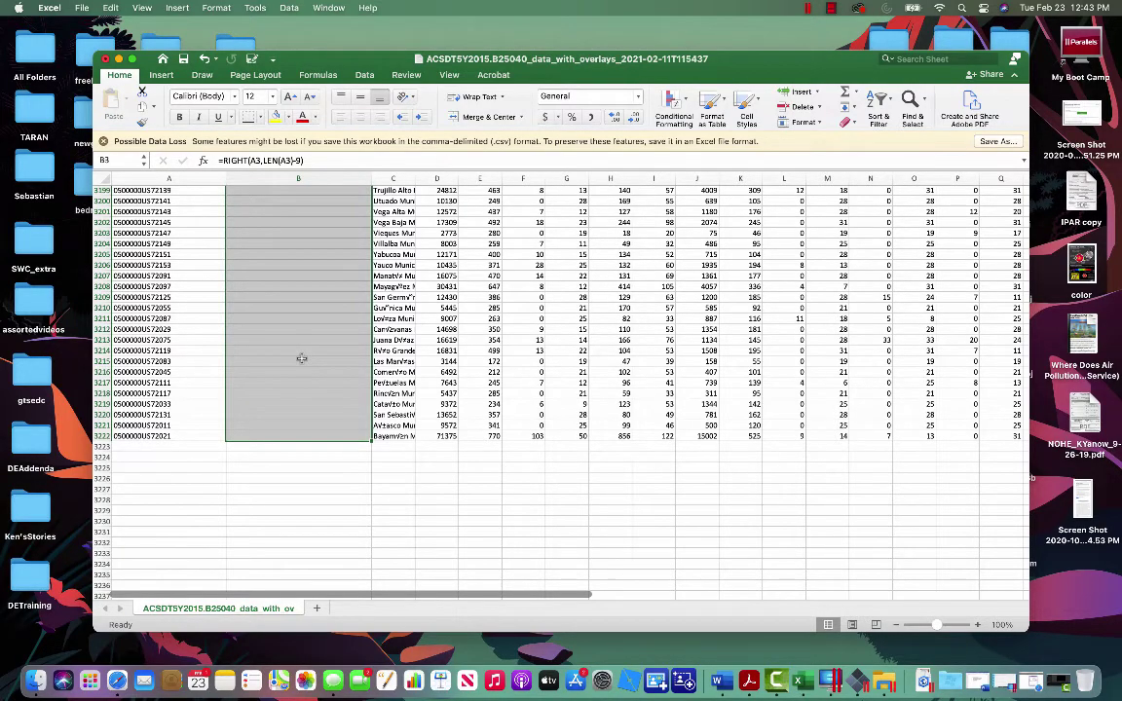
Fill the B3 formula down the selected range with Edit > Fill > Down.
{"action": "scroll", "coordinate": [302, 358], "scroll_direction": "up", "scroll_amount": 10}
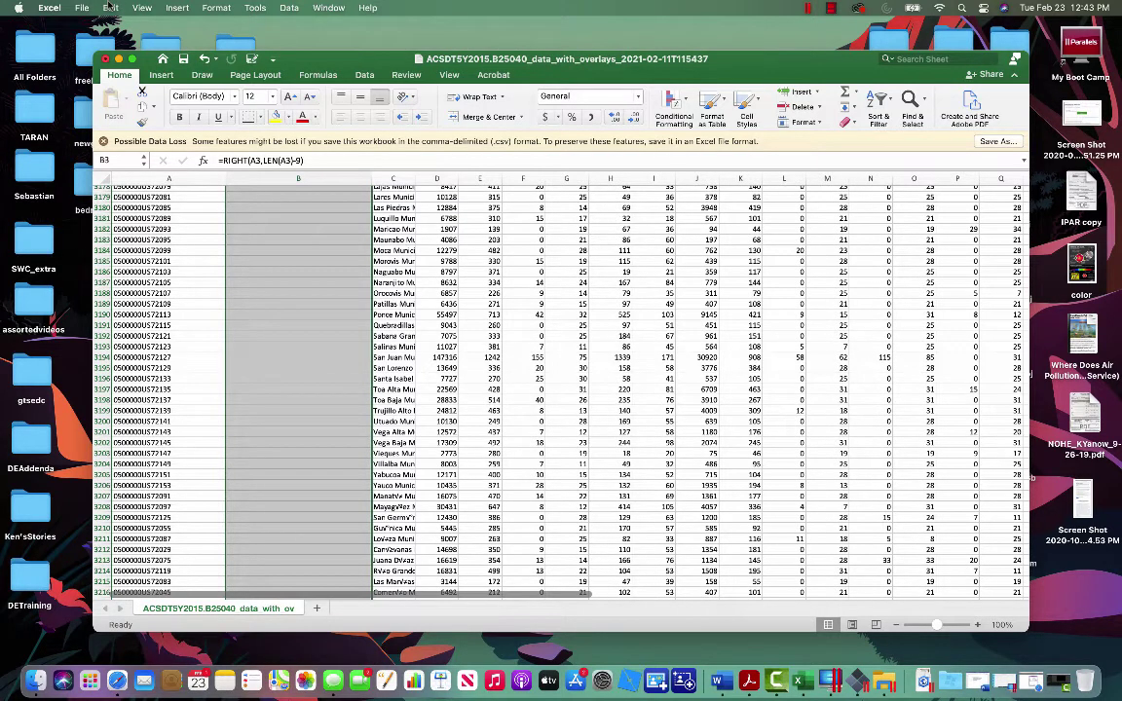
{"action": "left_click", "coordinate": [110, 7]}
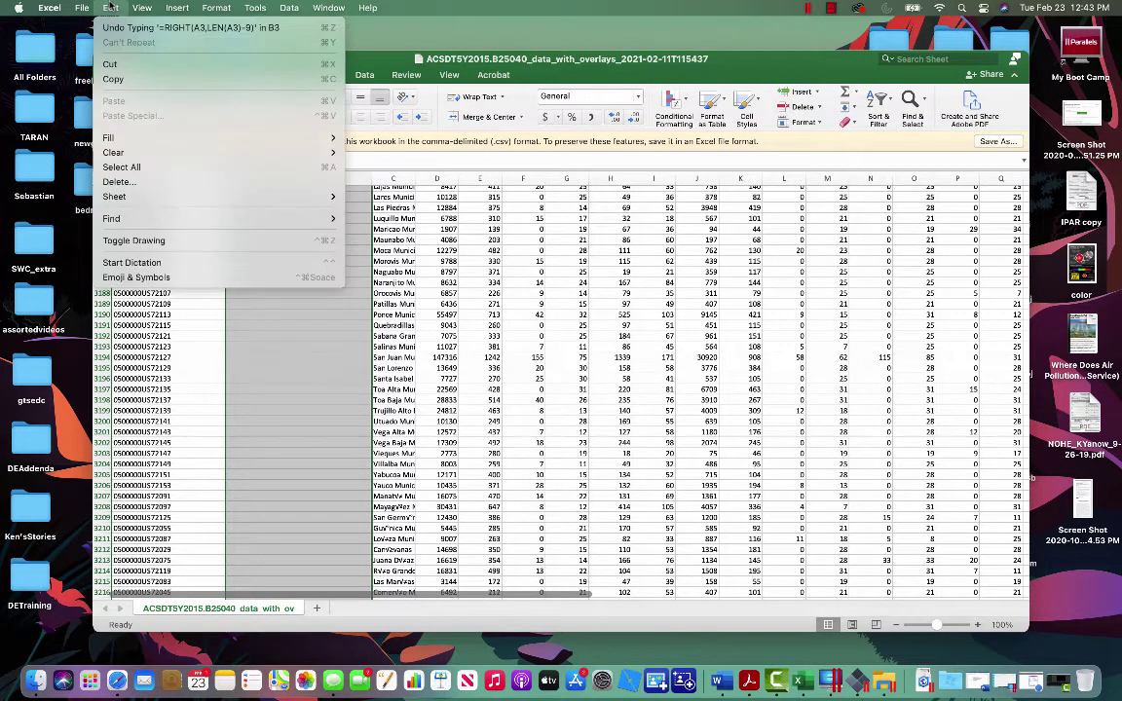
{"action": "mouse_move", "coordinate": [115, 132]}
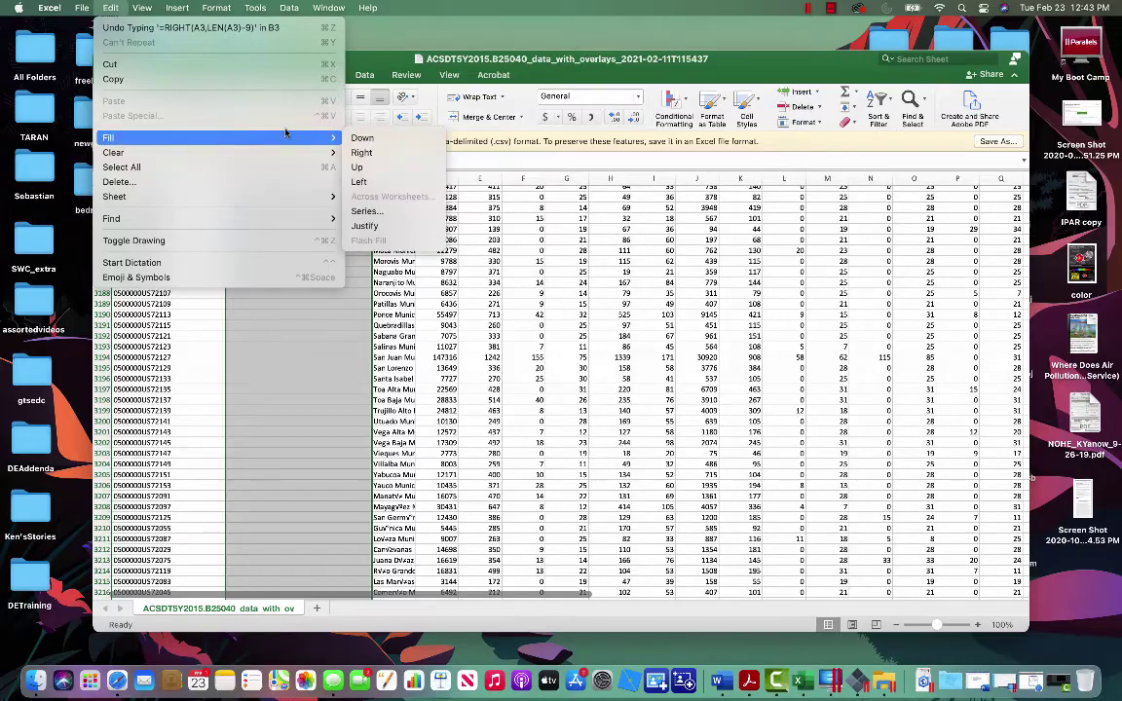
{"action": "left_click", "coordinate": [360, 137]}
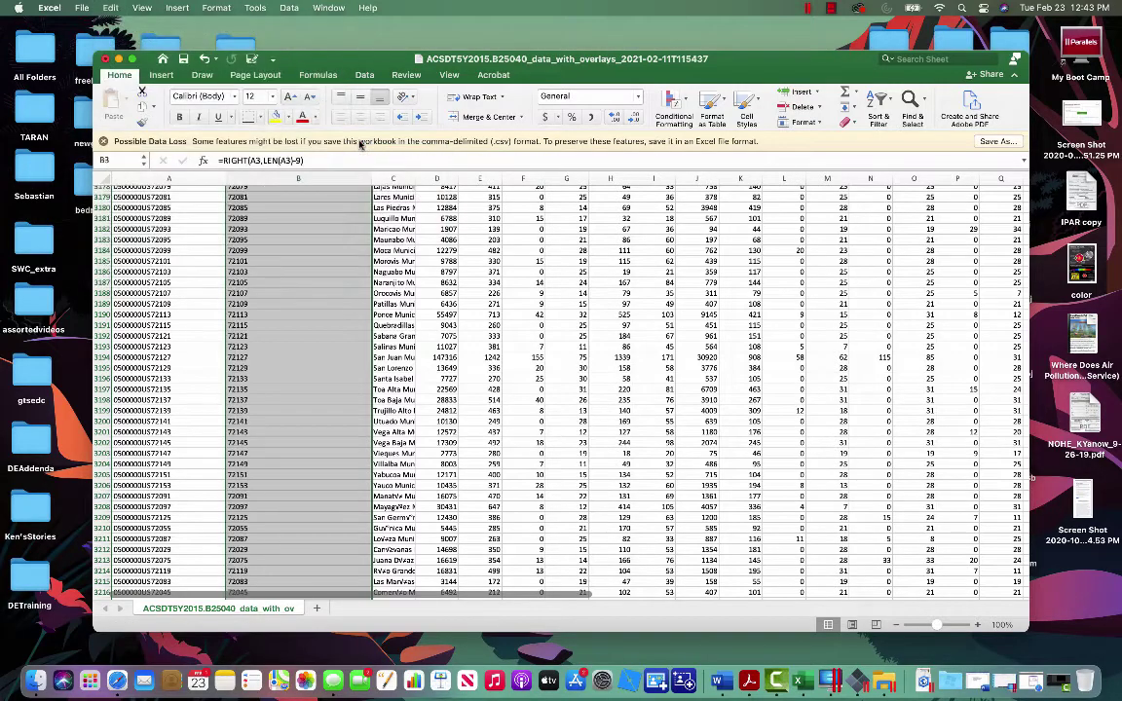
Give column B the header GEO_ID2.
{"action": "scroll", "coordinate": [355, 281], "scroll_direction": "up", "scroll_amount": 20}
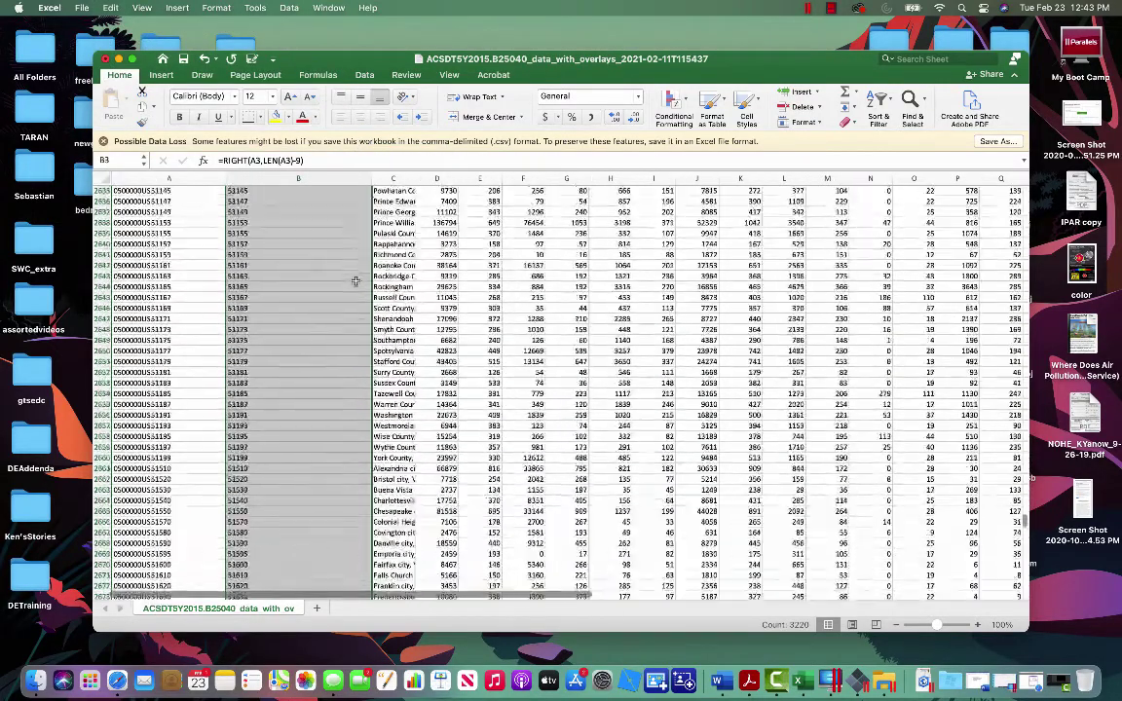
{"action": "scroll", "coordinate": [356, 281], "scroll_direction": "up", "scroll_amount": 20}
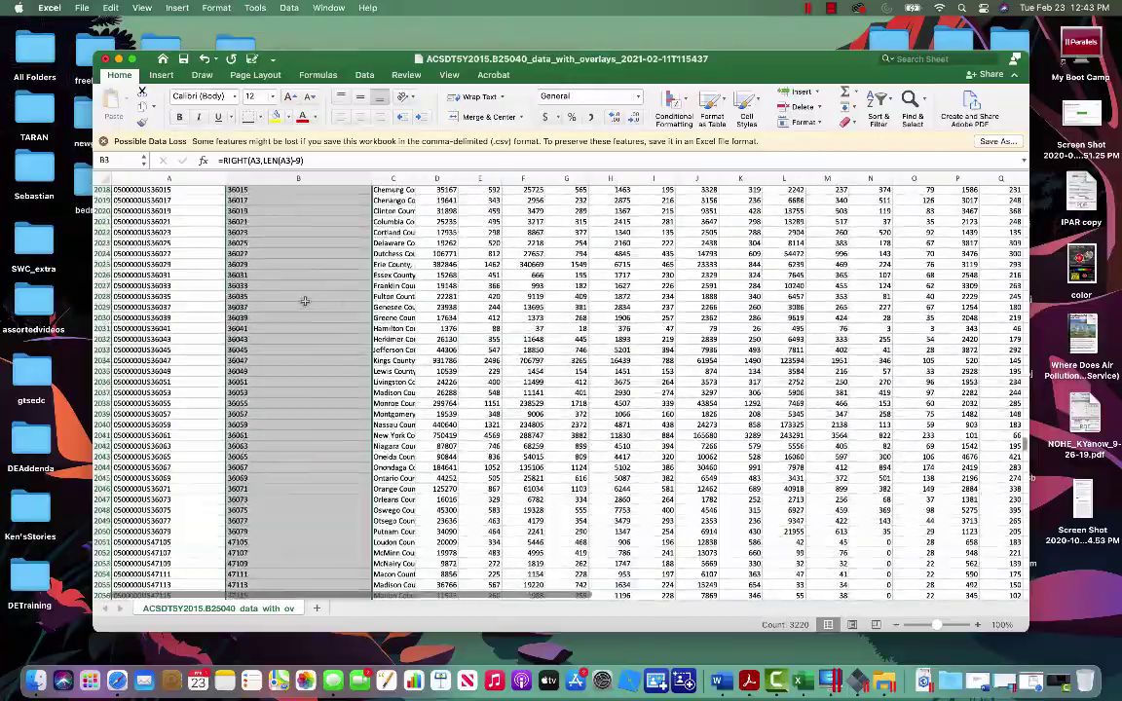
{"action": "scroll", "coordinate": [305, 301], "scroll_direction": "up", "scroll_amount": 20}
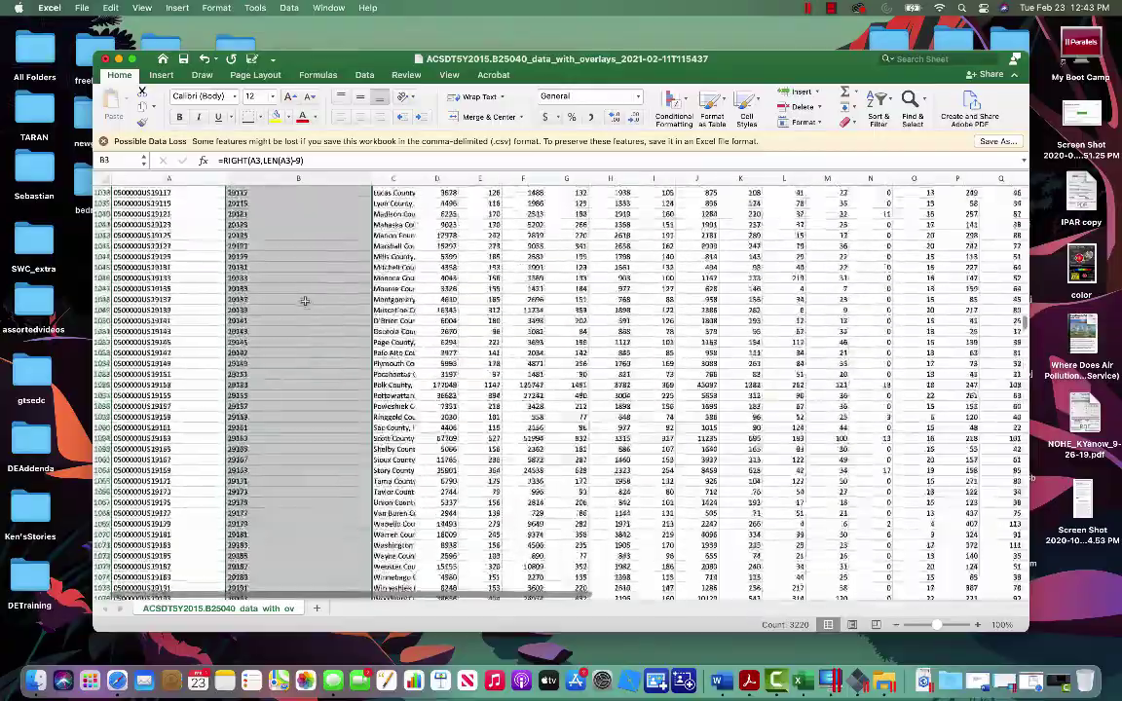
{"action": "scroll", "coordinate": [305, 301], "scroll_direction": "up", "scroll_amount": 20}
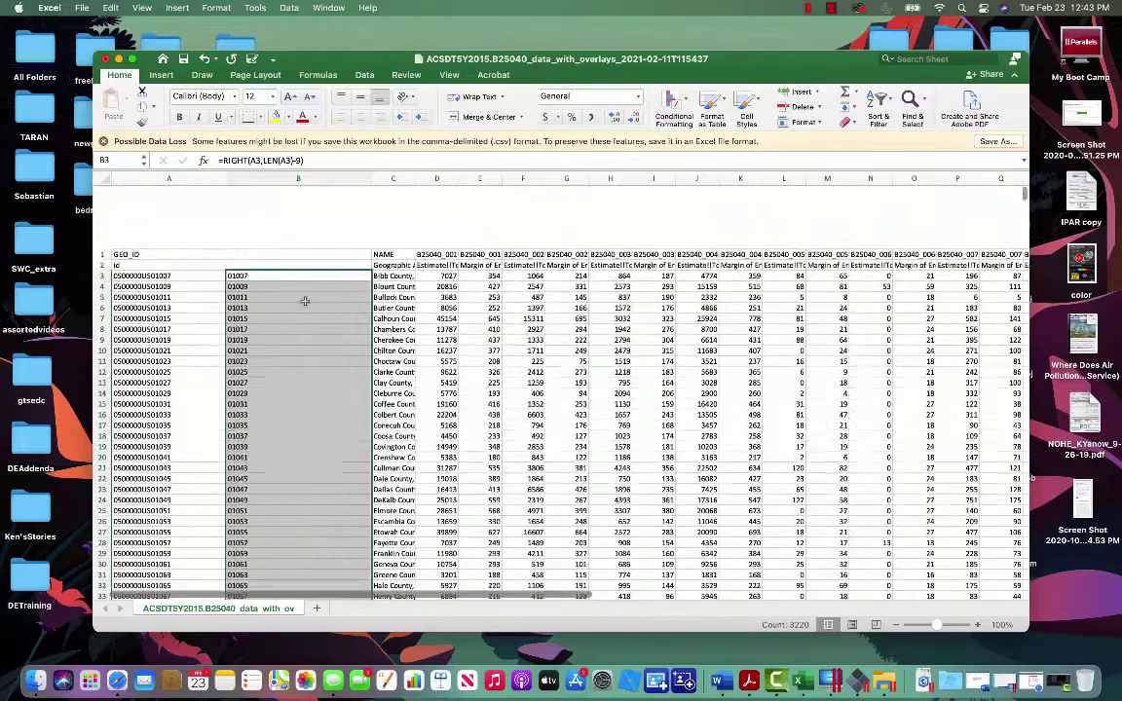
{"action": "left_click", "coordinate": [242, 191]}
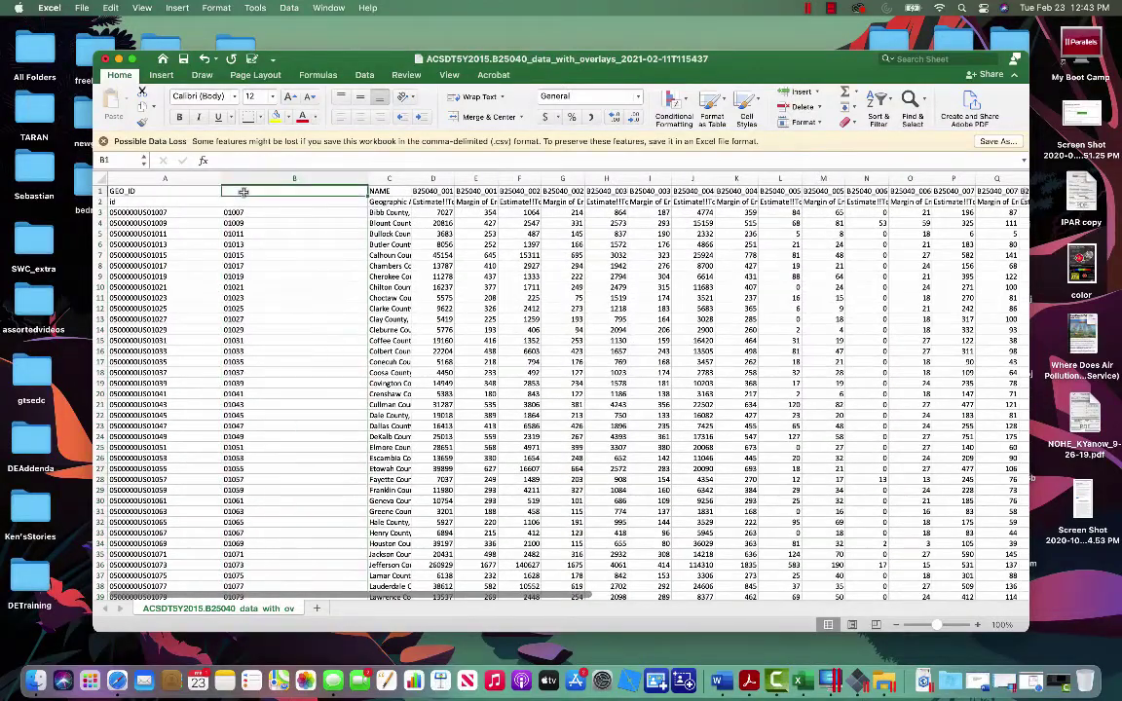
{"action": "type", "text": "GEO"}
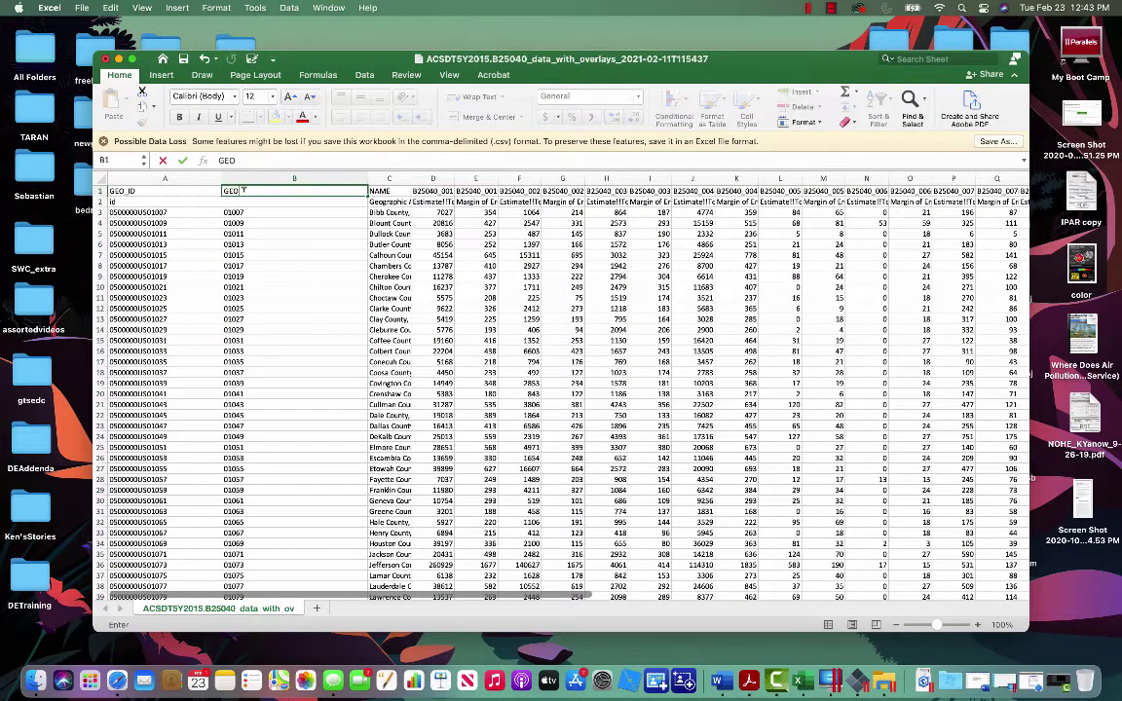
{"action": "type", "text": "_ID2"}
Delete the descriptive label row 2 so county data starts in row 2.
{"action": "left_click", "coordinate": [99, 202]}
{"action": "right_click", "coordinate": [98, 202]}
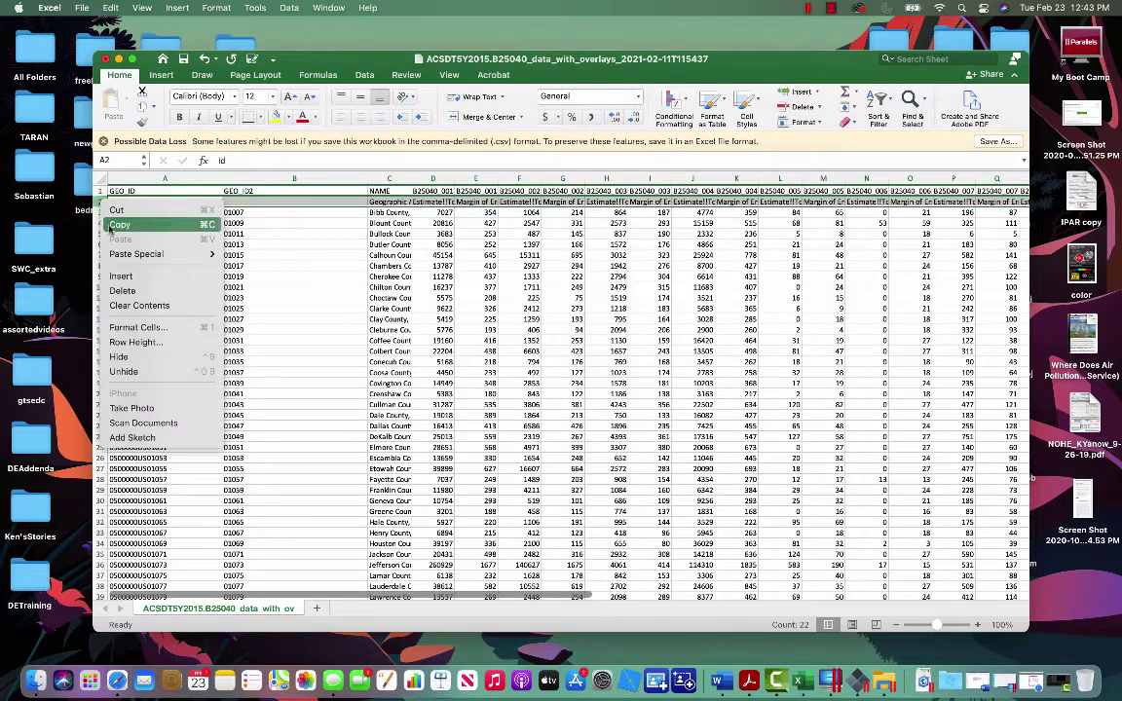
{"action": "left_click", "coordinate": [123, 290]}
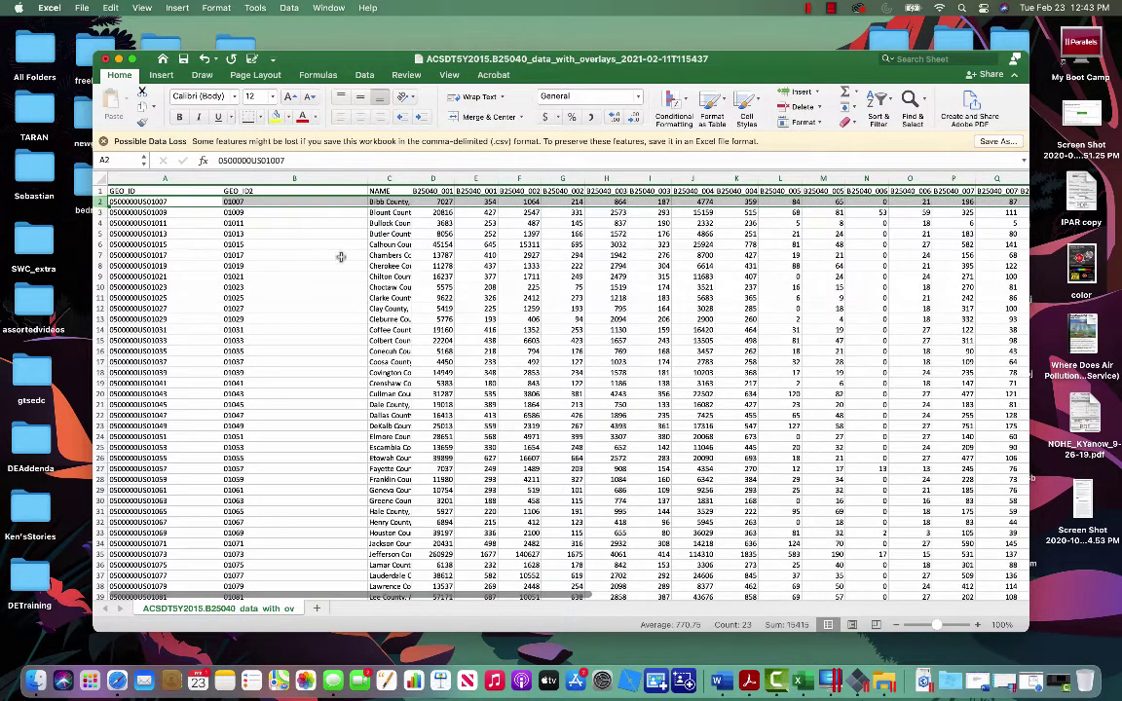
{"action": "left_click", "coordinate": [517, 222]}
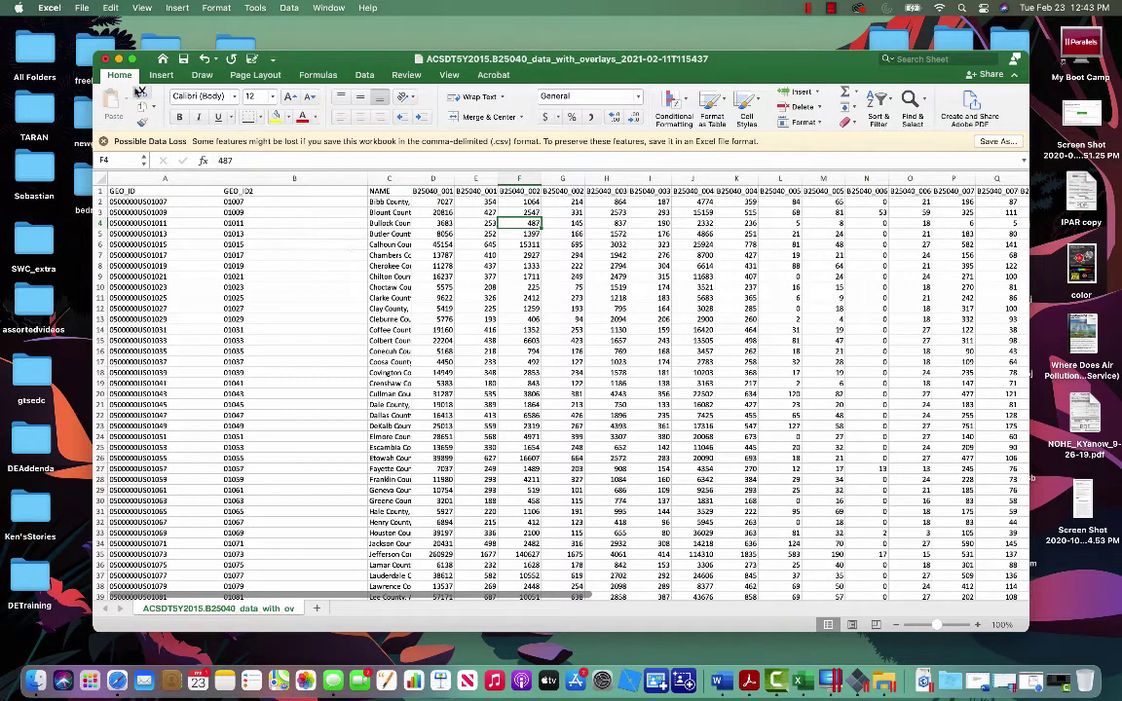
Save the sheet as the comma-separated file CENSUS_test.csv.
{"action": "left_click", "coordinate": [78, 7]}
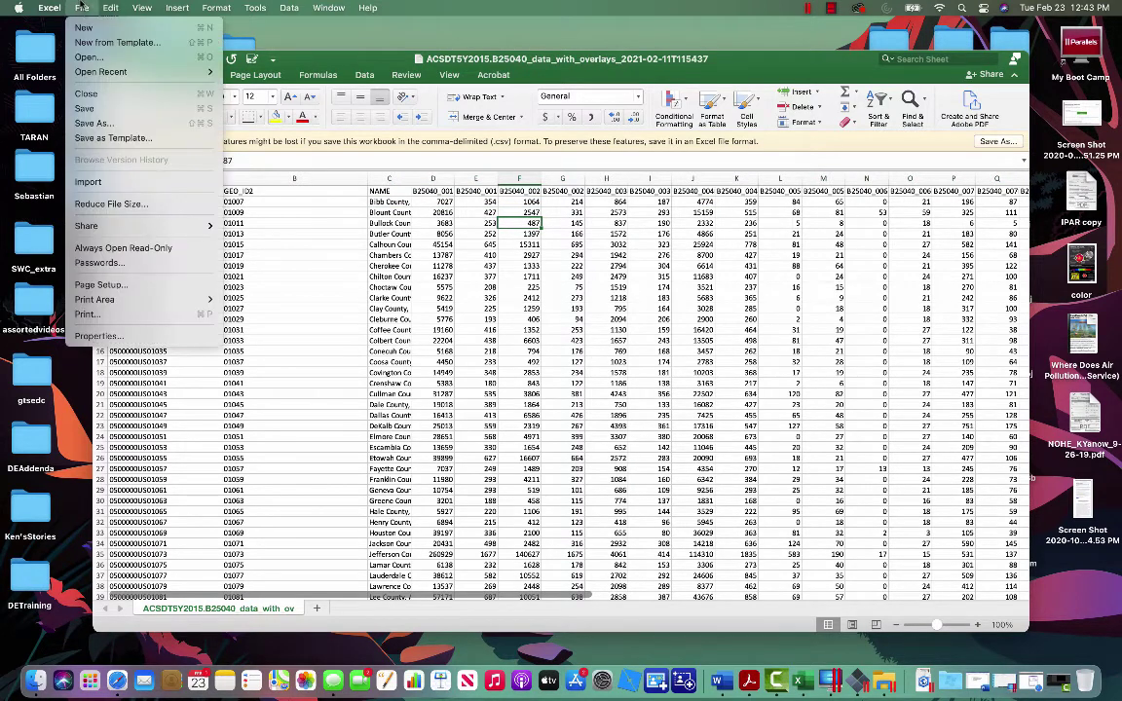
{"action": "left_click", "coordinate": [105, 112]}
{"action": "left_click", "coordinate": [81, 7]}
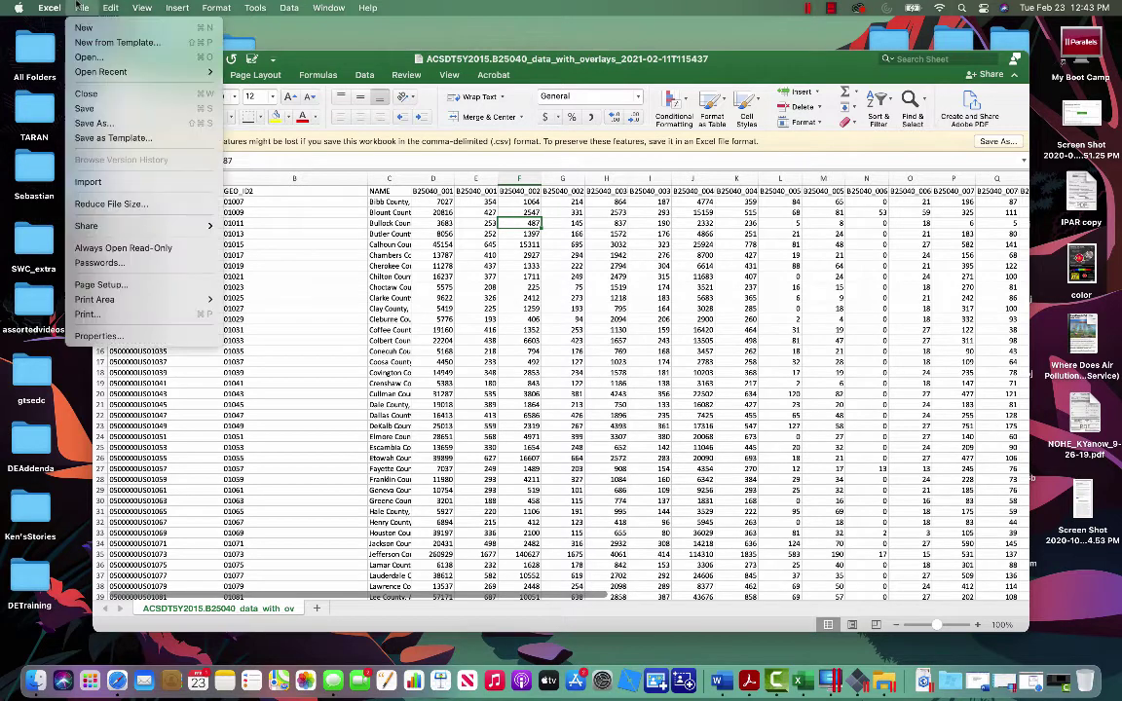
{"action": "left_click", "coordinate": [102, 109]}
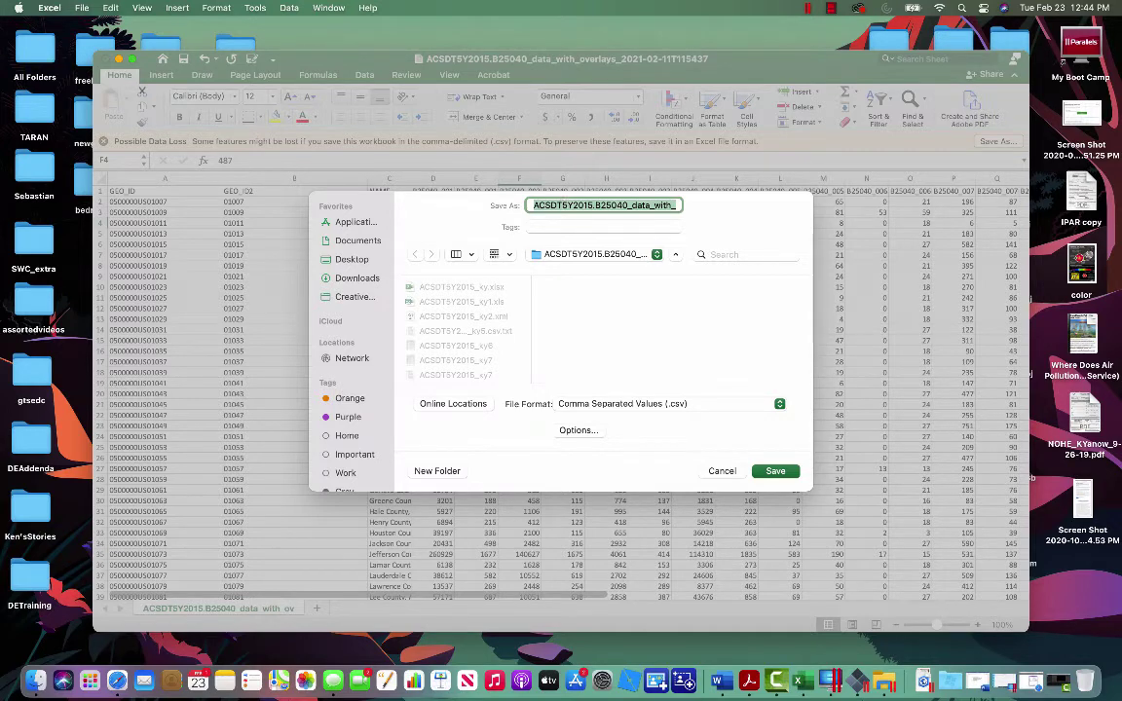
{"action": "type", "text": "CENUS"}
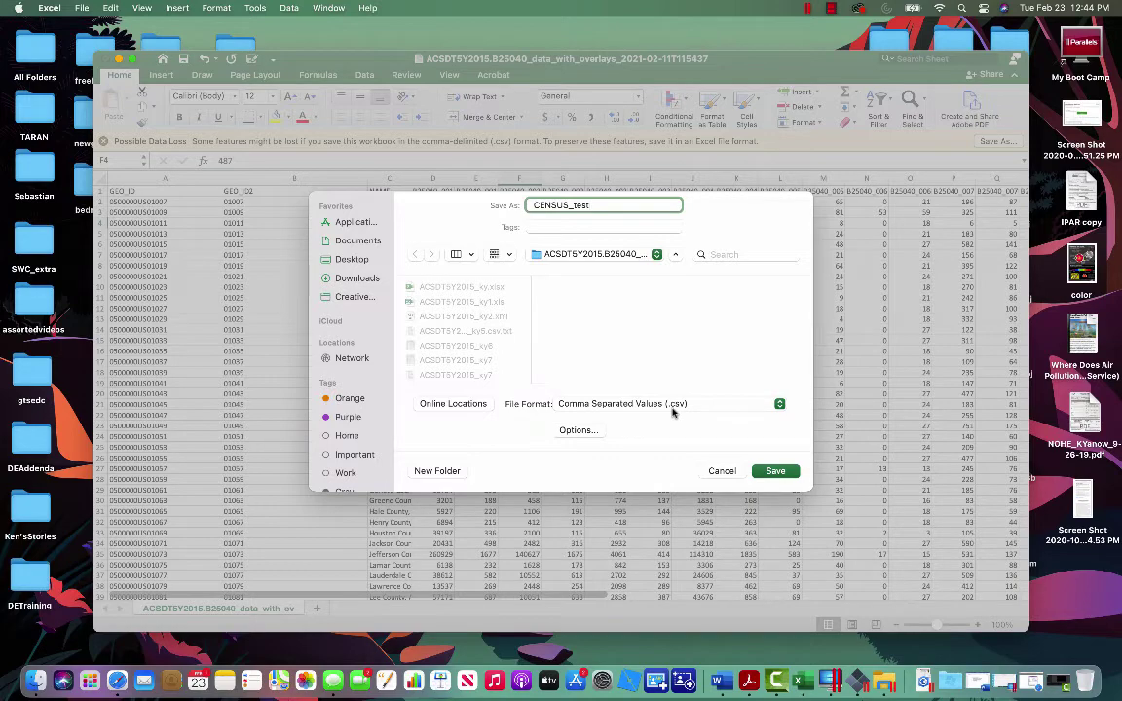
{"action": "left_click", "coordinate": [775, 471]}
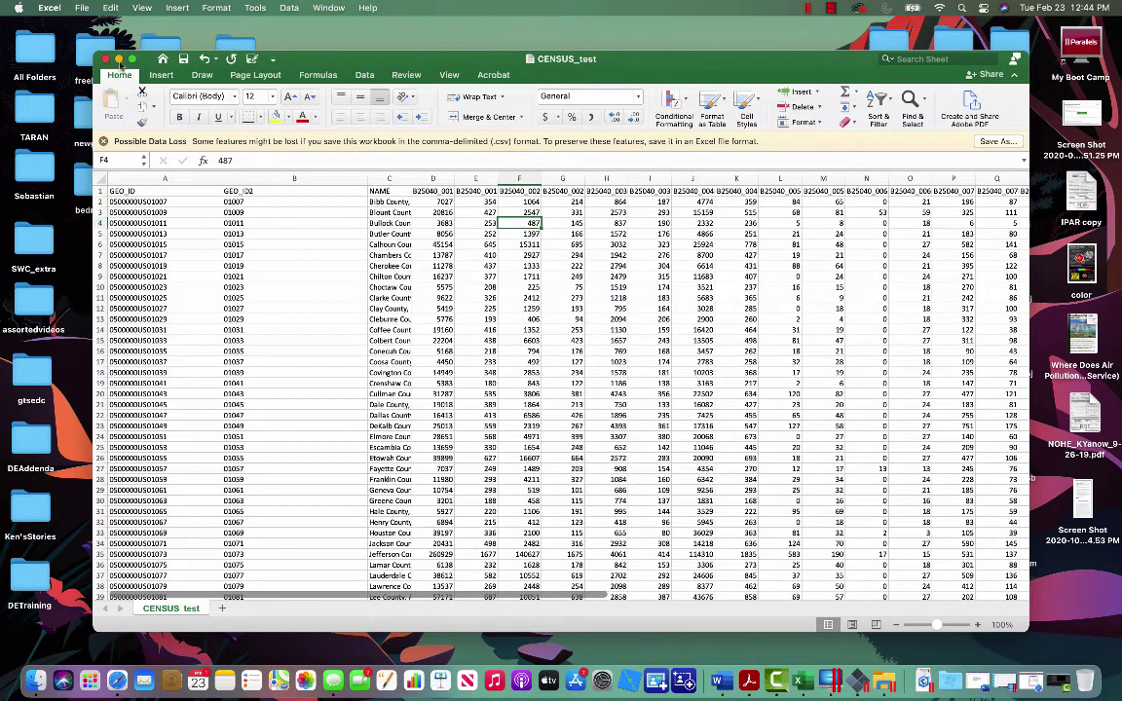
Close Excel, sort the Finder folder newest first, and open CENSUS_test.csv in Numbers.
{"action": "left_click", "coordinate": [105, 59]}
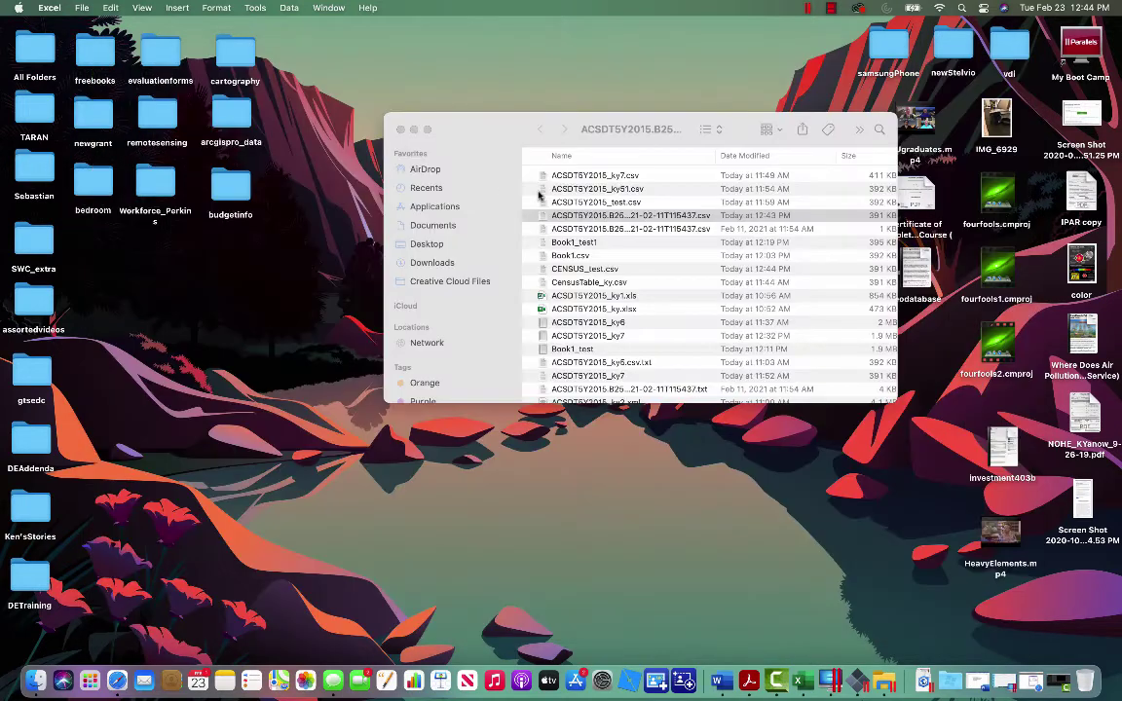
{"action": "scroll", "coordinate": [682, 185], "scroll_direction": "up", "scroll_amount": 1}
{"action": "left_click", "coordinate": [757, 155]}
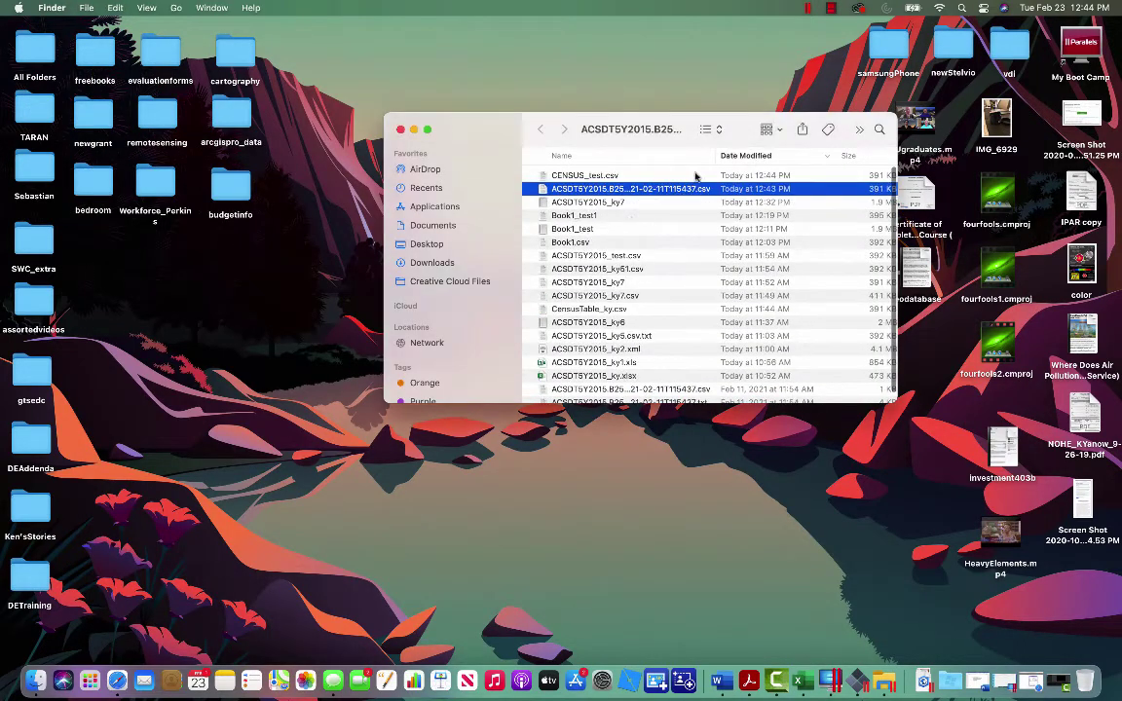
{"action": "left_click", "coordinate": [544, 175]}
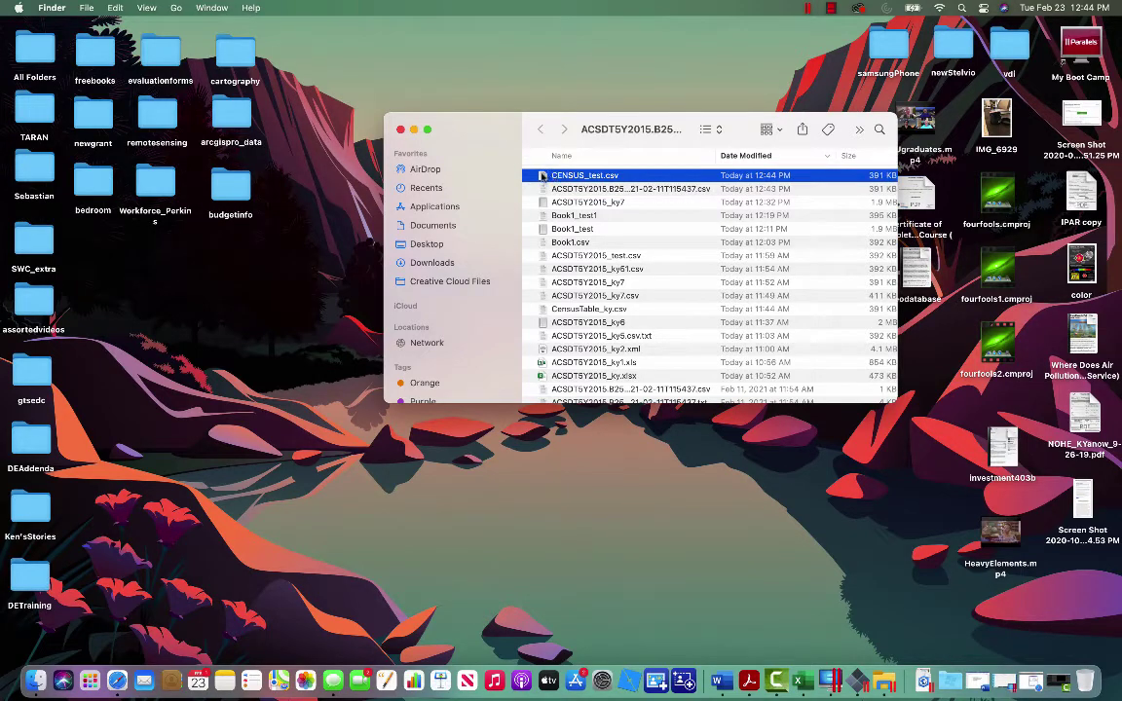
{"action": "double_click", "coordinate": [542, 178]}
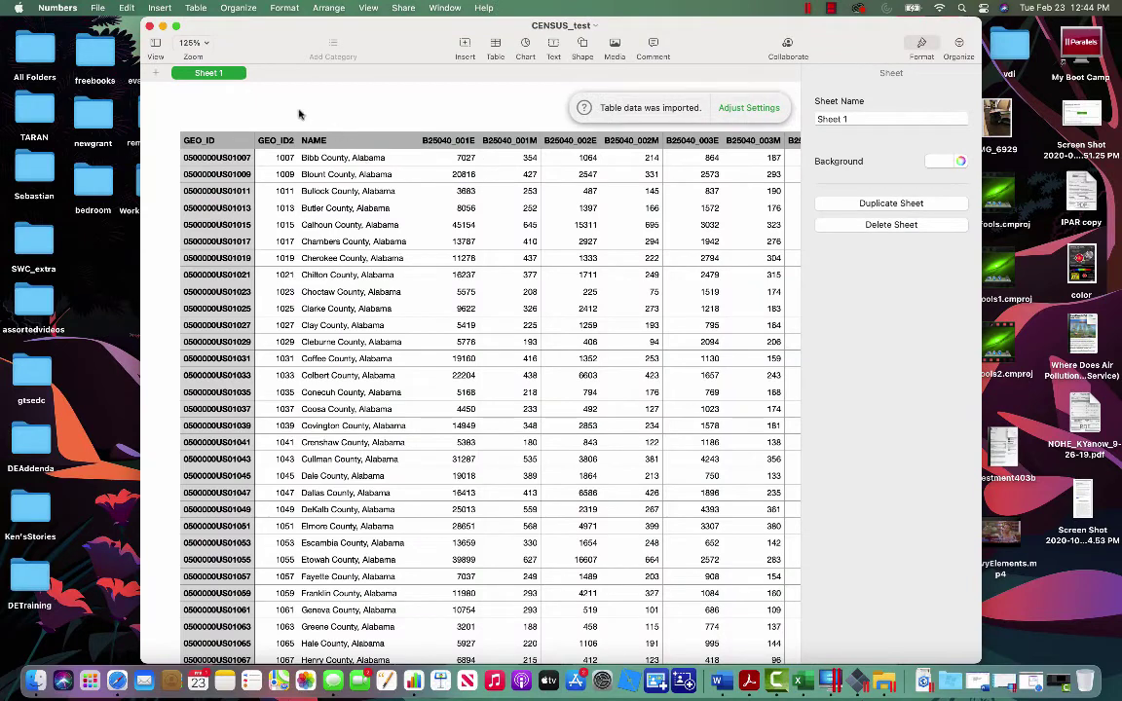
Widen the GEO_ID2 column in Numbers, then start a new ArcGIS Pro Map project.
{"action": "left_click", "coordinate": [261, 117]}
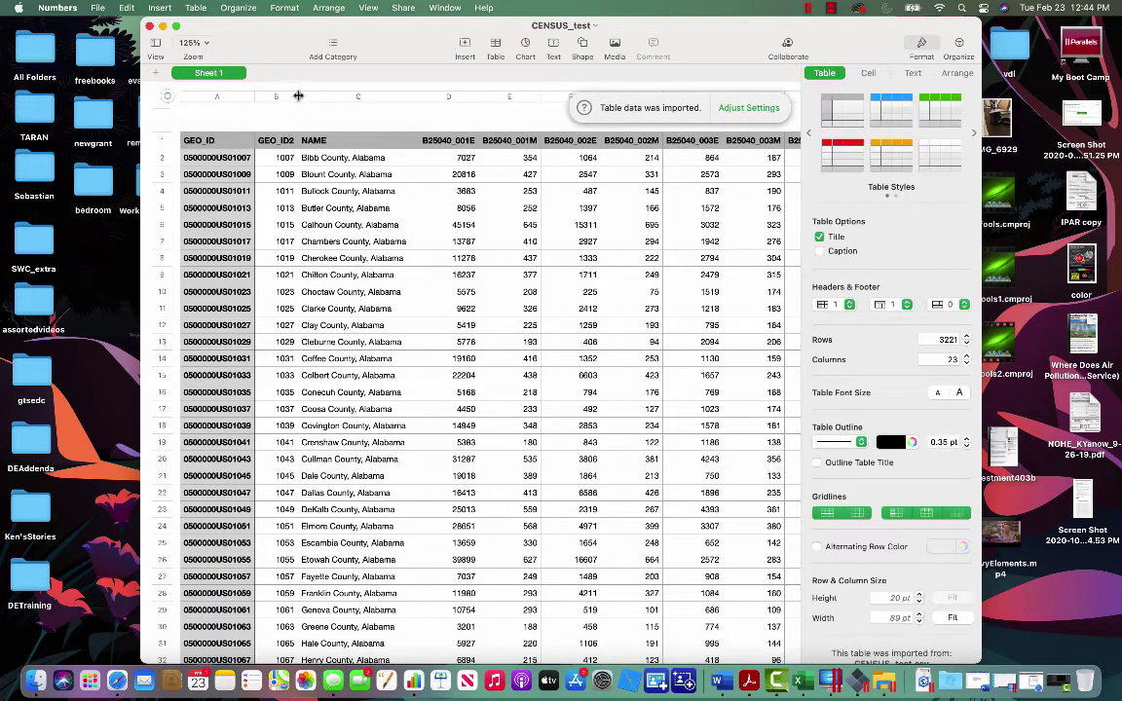
{"action": "left_click_drag", "start_coordinate": [299, 95], "coordinate": [359, 96]}
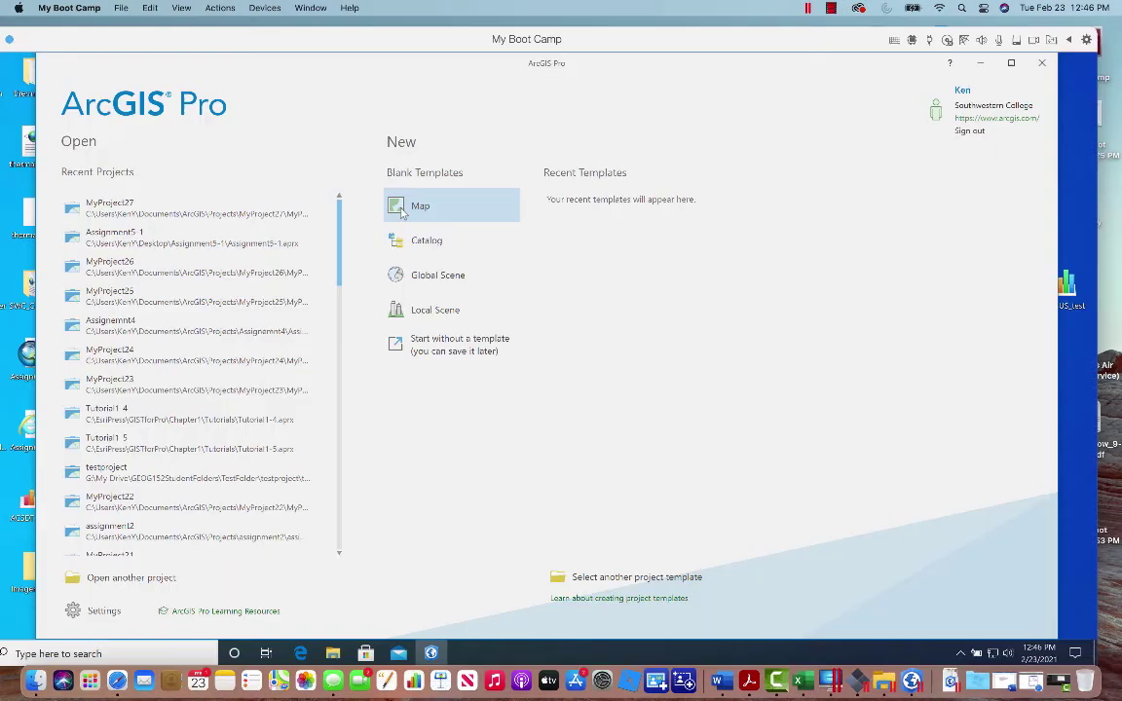
{"action": "left_click", "coordinate": [400, 209]}
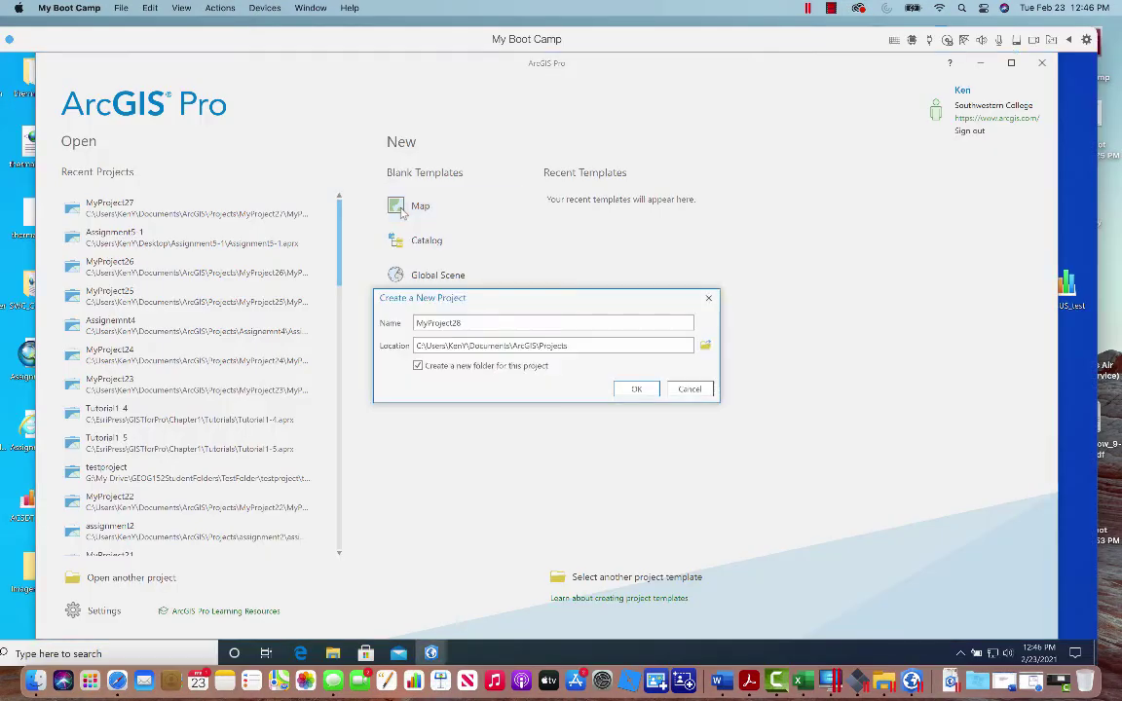
Create the MyProject28 map project and start a Table import into MyProject28.gdb from Catalog.
{"action": "left_click", "coordinate": [638, 389]}
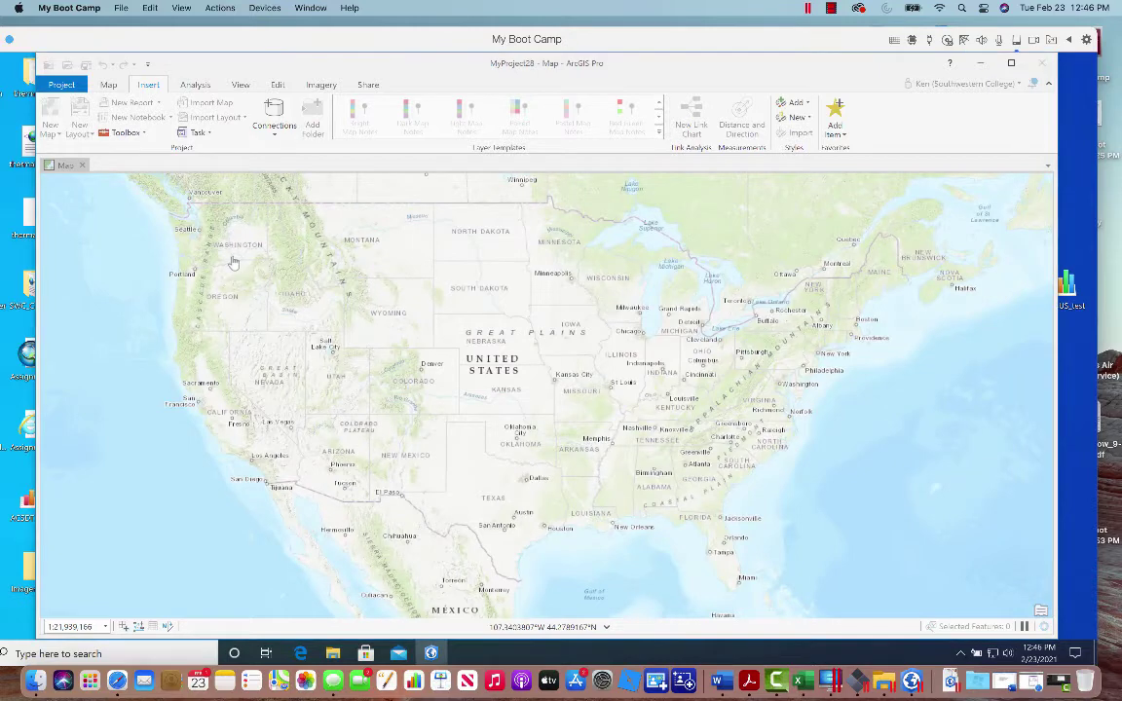
{"action": "left_click", "coordinate": [240, 86]}
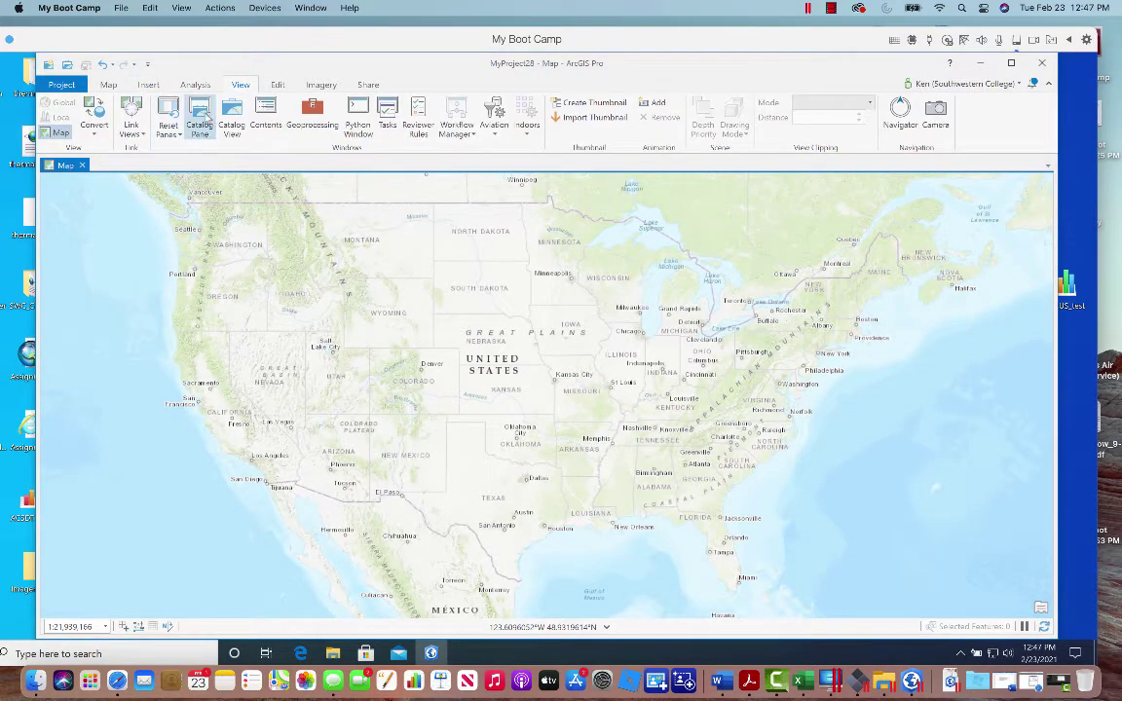
{"action": "left_click", "coordinate": [202, 117]}
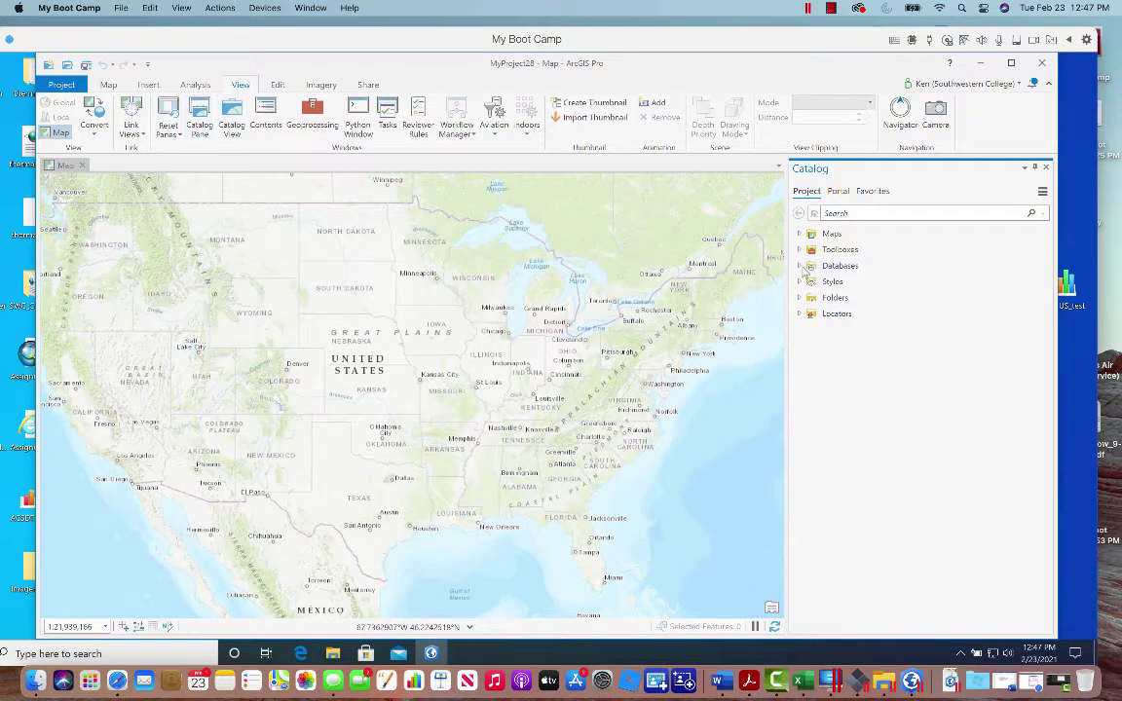
{"action": "double_click", "coordinate": [833, 266]}
{"action": "right_click", "coordinate": [834, 283]}
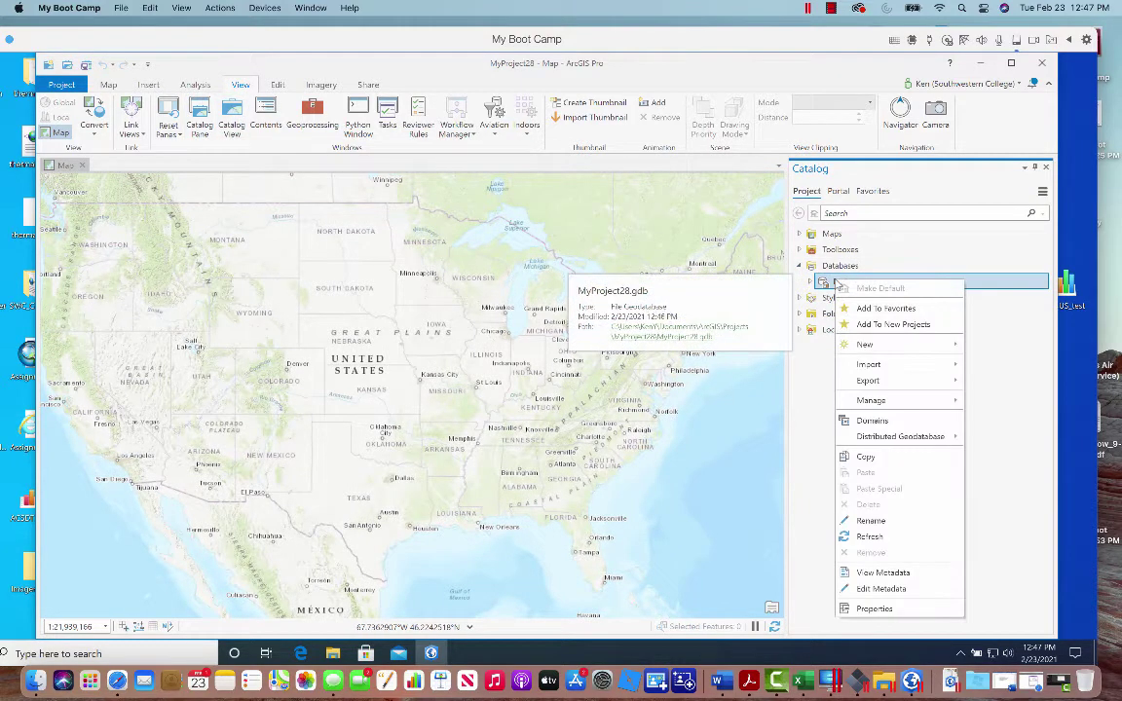
{"action": "mouse_move", "coordinate": [867, 364]}
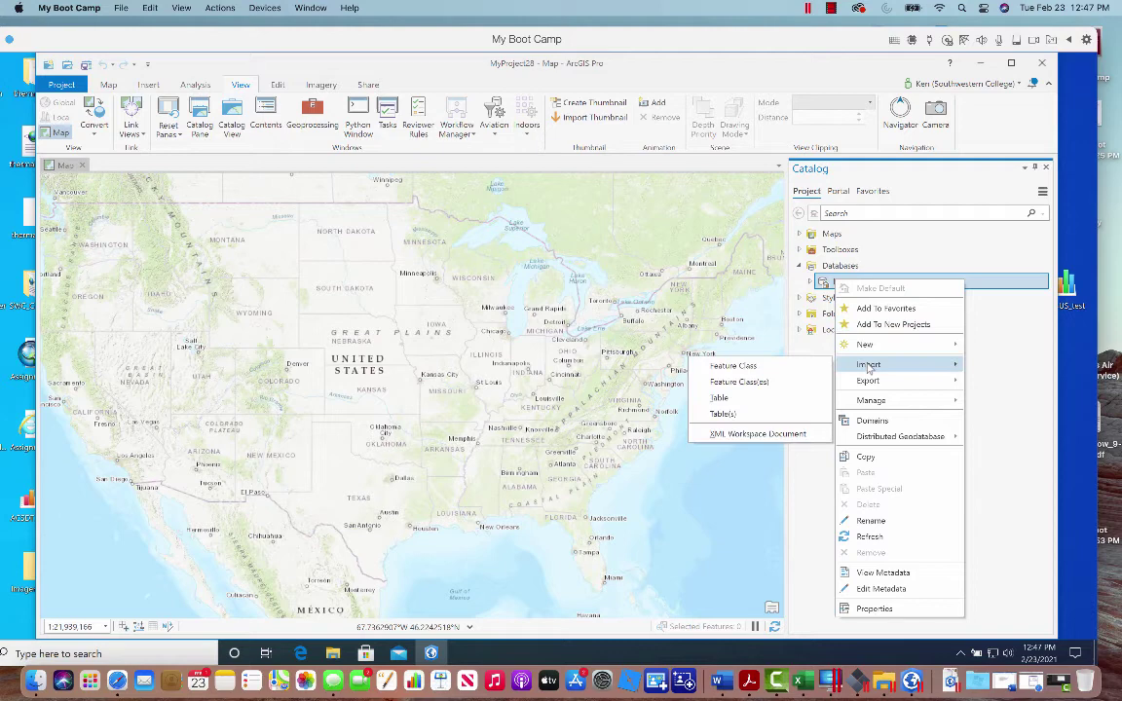
{"action": "left_click", "coordinate": [752, 397]}
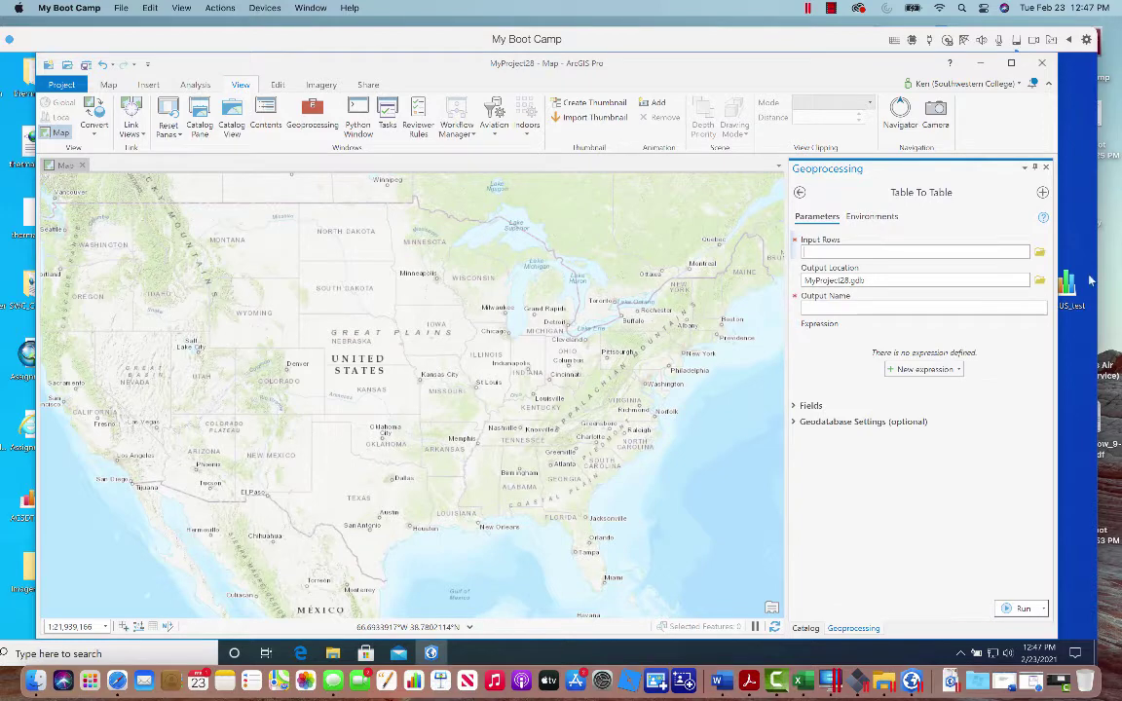
Set the Table To Table input rows to CENSUS_test.csv on the Desktop.
{"action": "left_click", "coordinate": [1041, 253]}
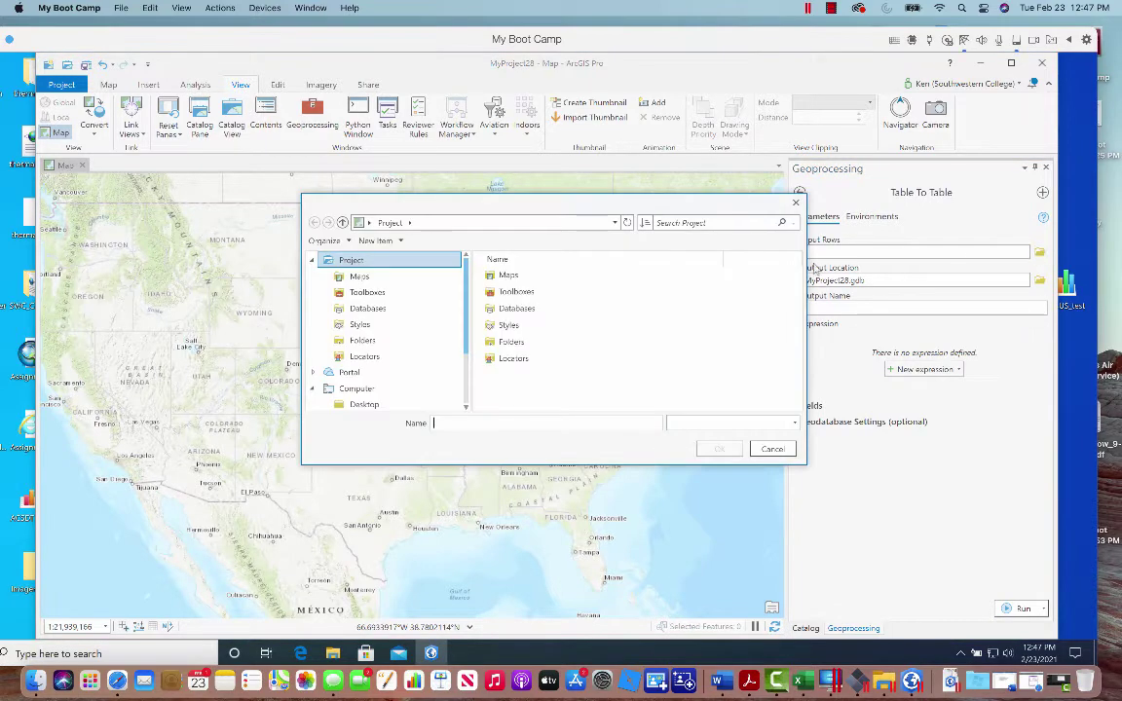
{"action": "scroll", "coordinate": [414, 349], "scroll_direction": "down", "scroll_amount": 3}
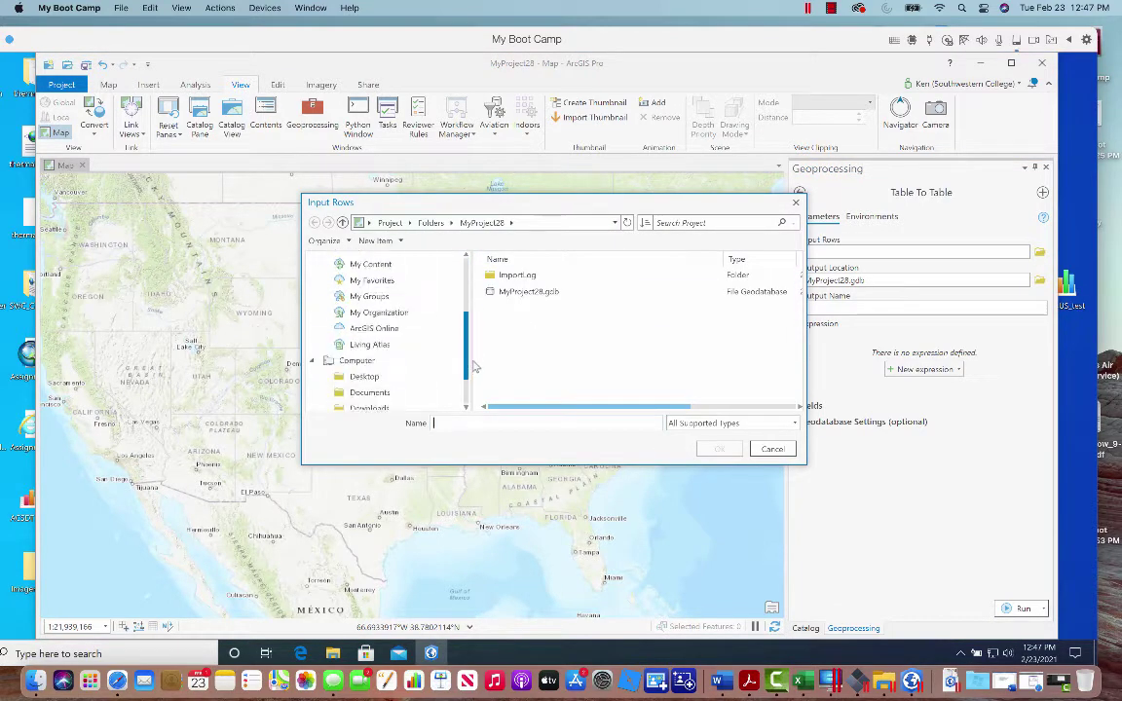
{"action": "left_click", "coordinate": [368, 323]}
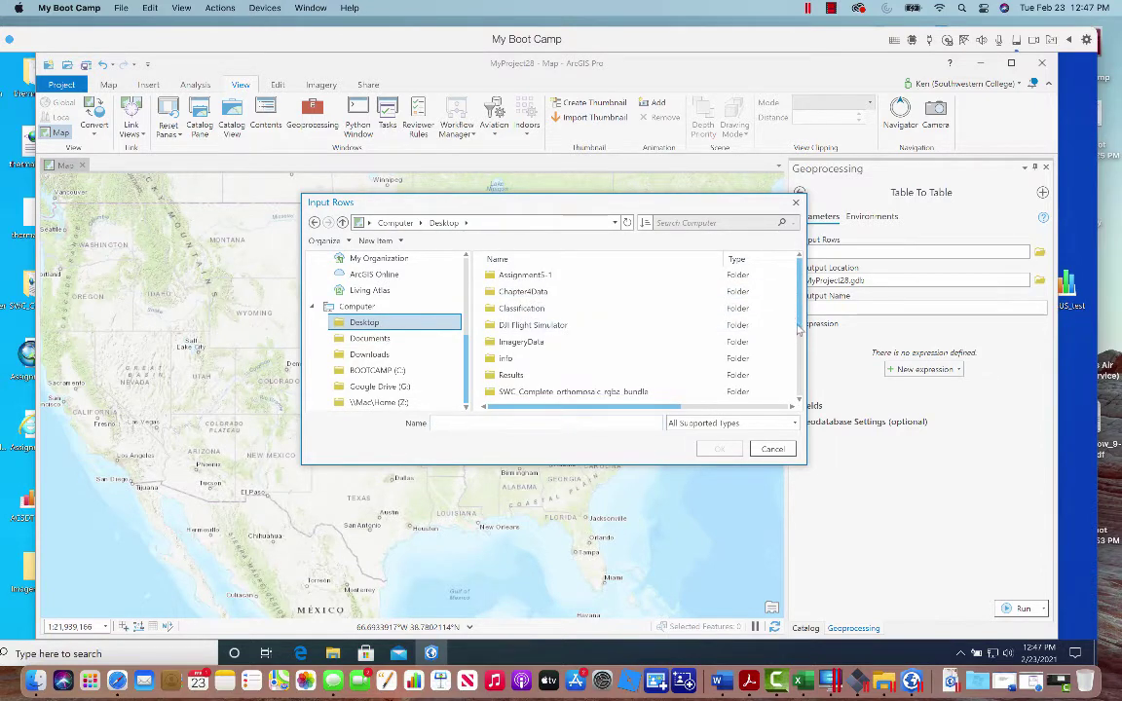
{"action": "left_click_drag", "start_coordinate": [800, 337], "coordinate": [799, 390]}
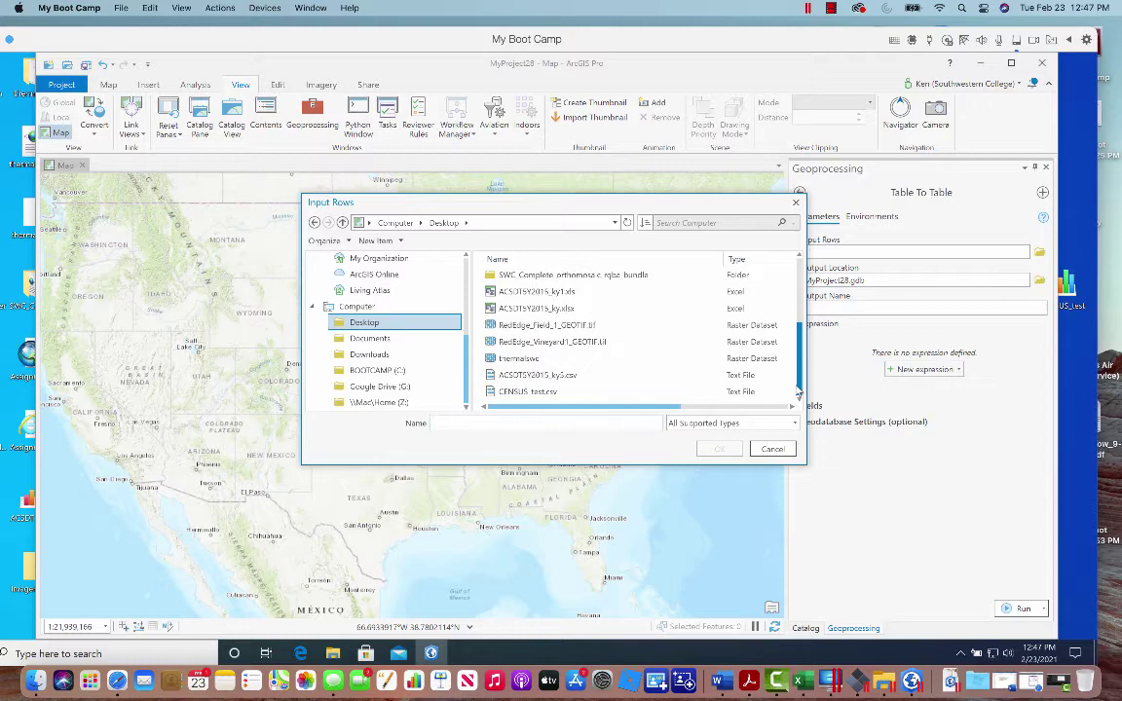
{"action": "left_click", "coordinate": [524, 393]}
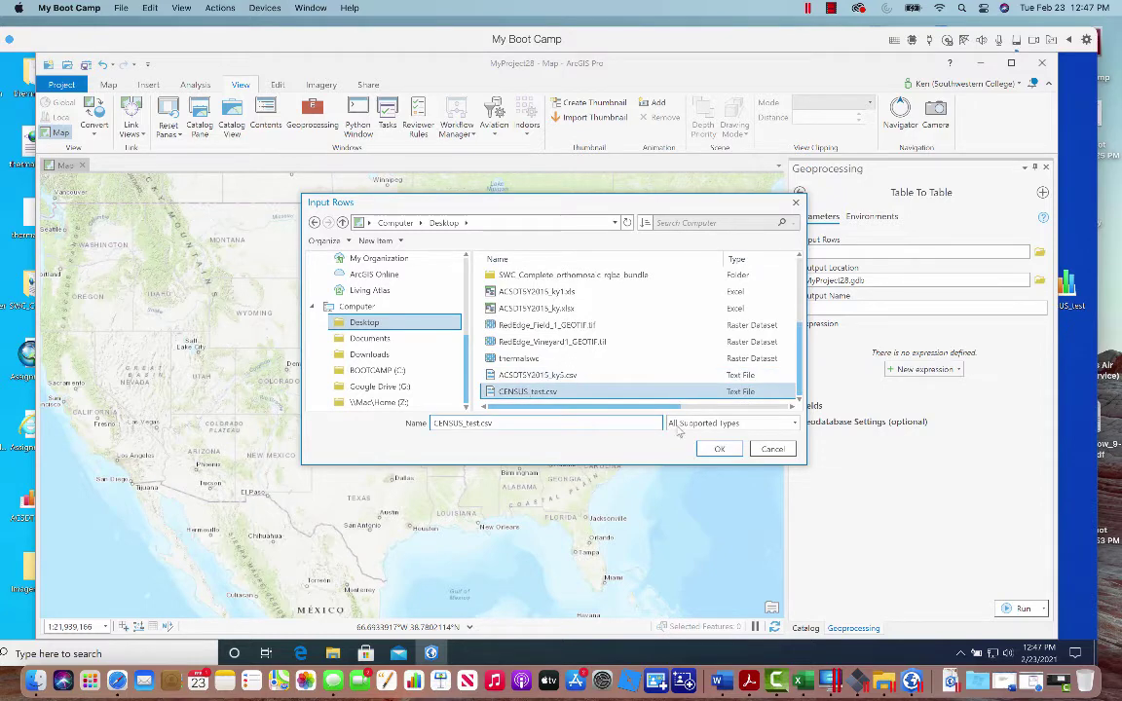
{"action": "left_click", "coordinate": [719, 449]}
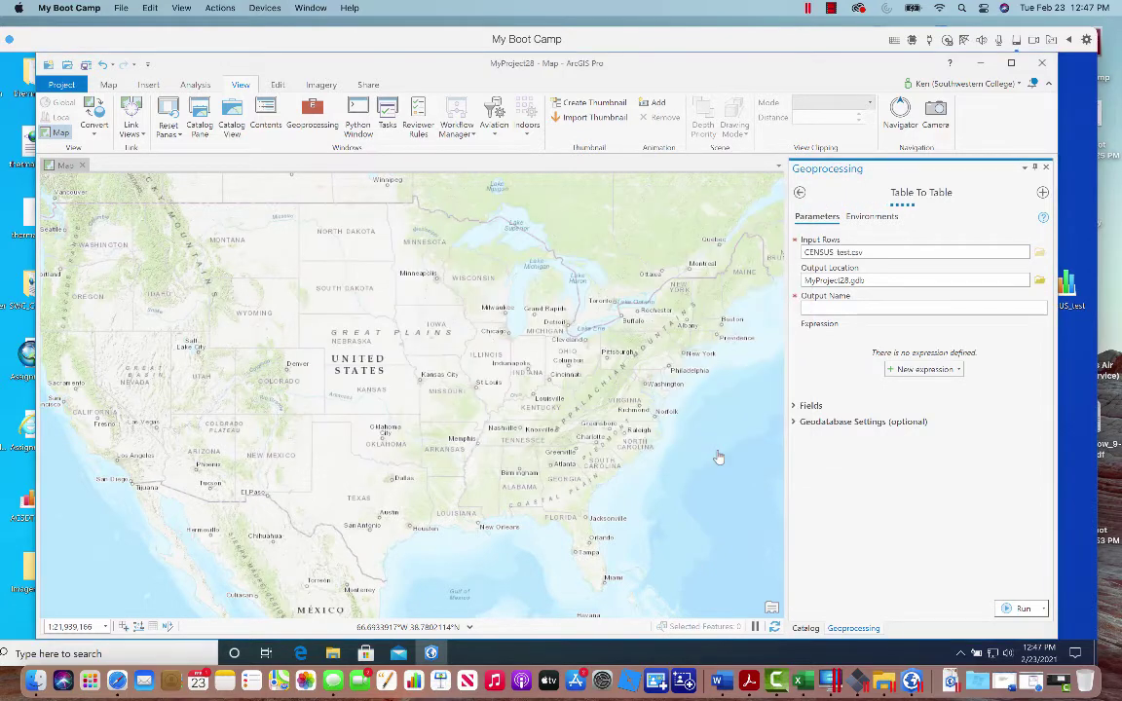
Name the output table CensusData and run the conversion.
{"action": "left_click", "coordinate": [859, 310]}
{"action": "type", "text": "C"}
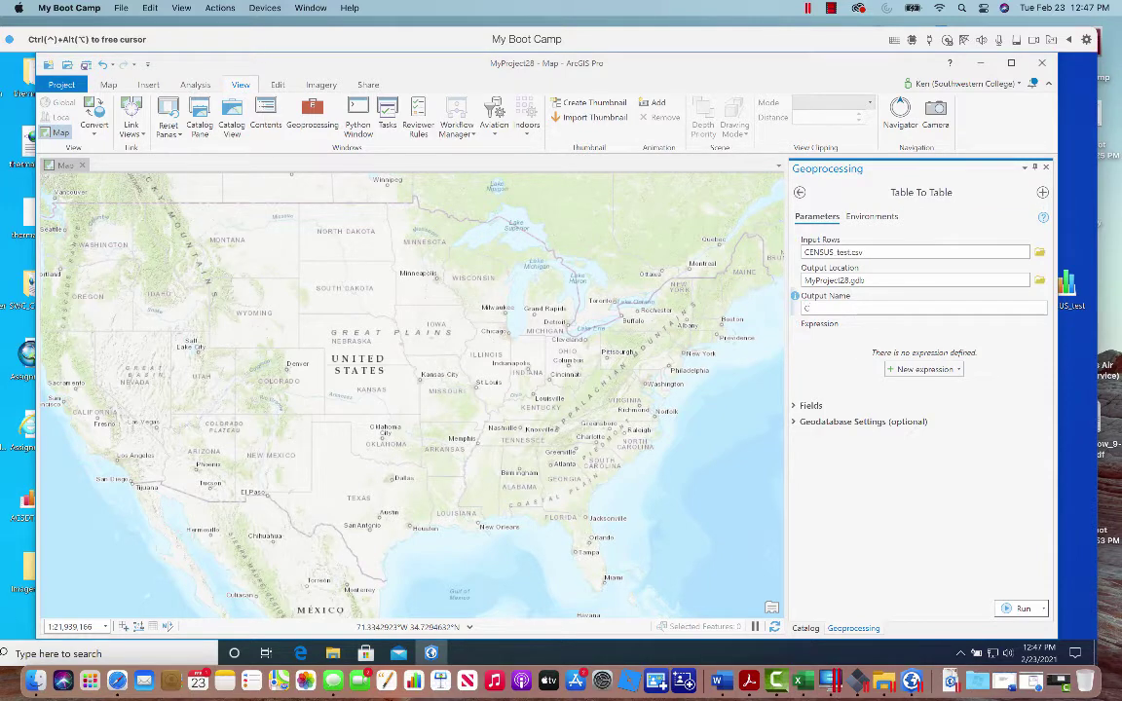
{"action": "type", "text": "ensusData"}
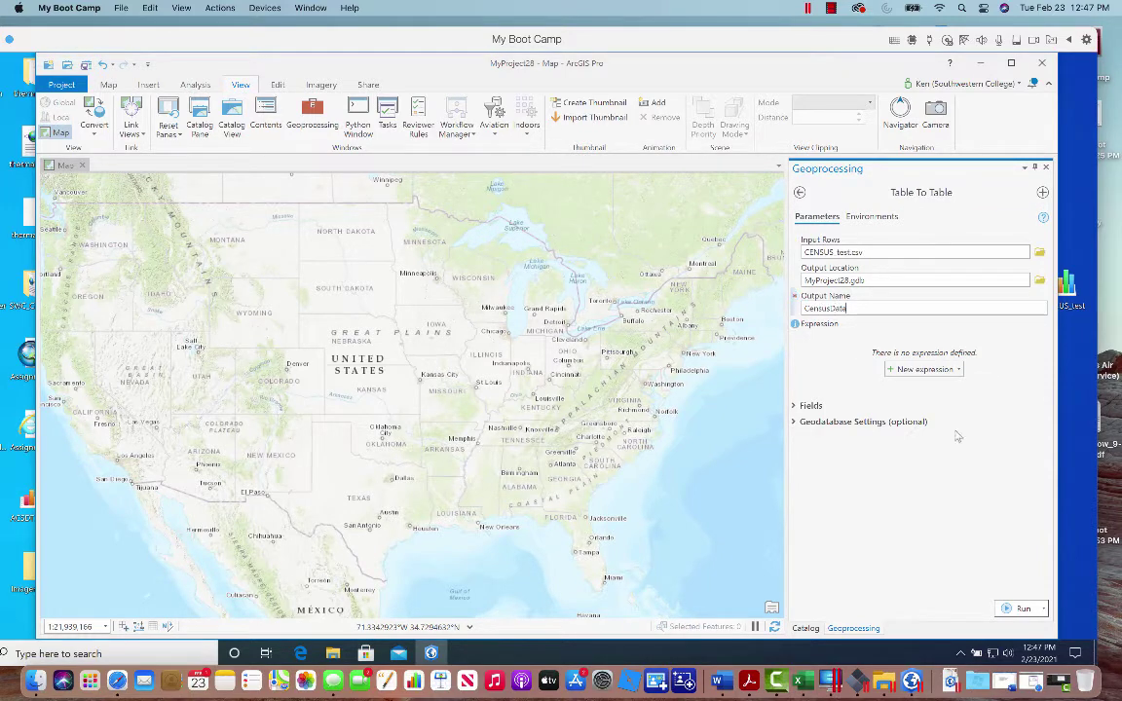
{"action": "left_click", "coordinate": [1018, 608]}
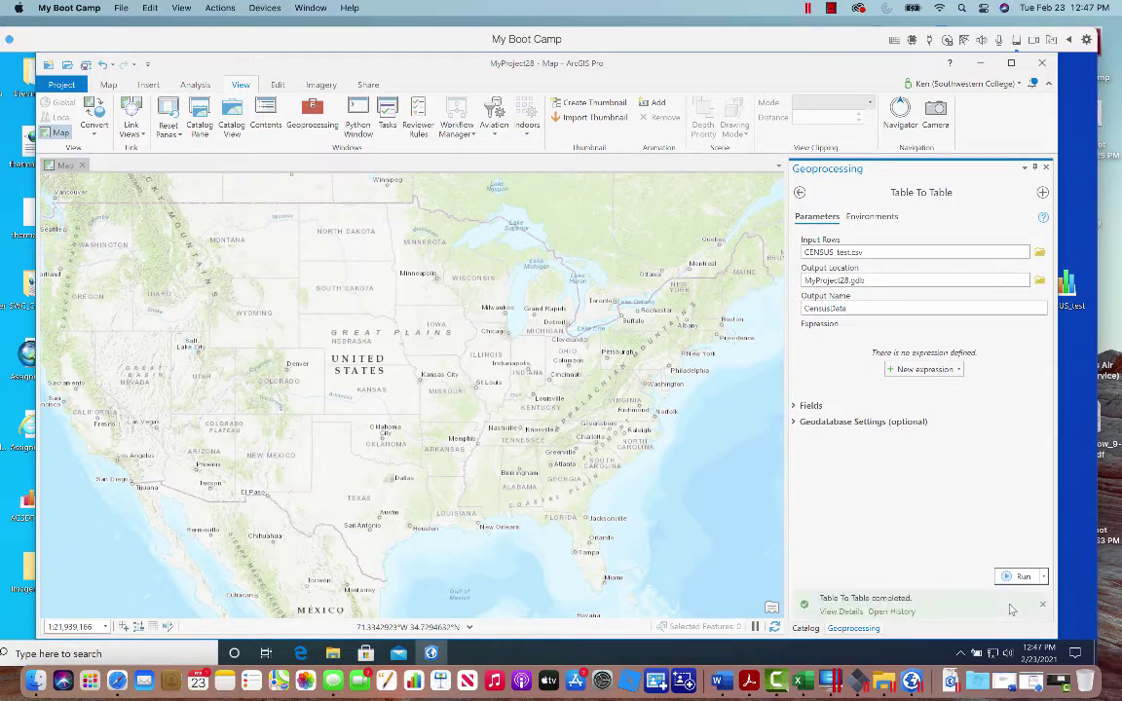
{"action": "left_click", "coordinate": [840, 611]}
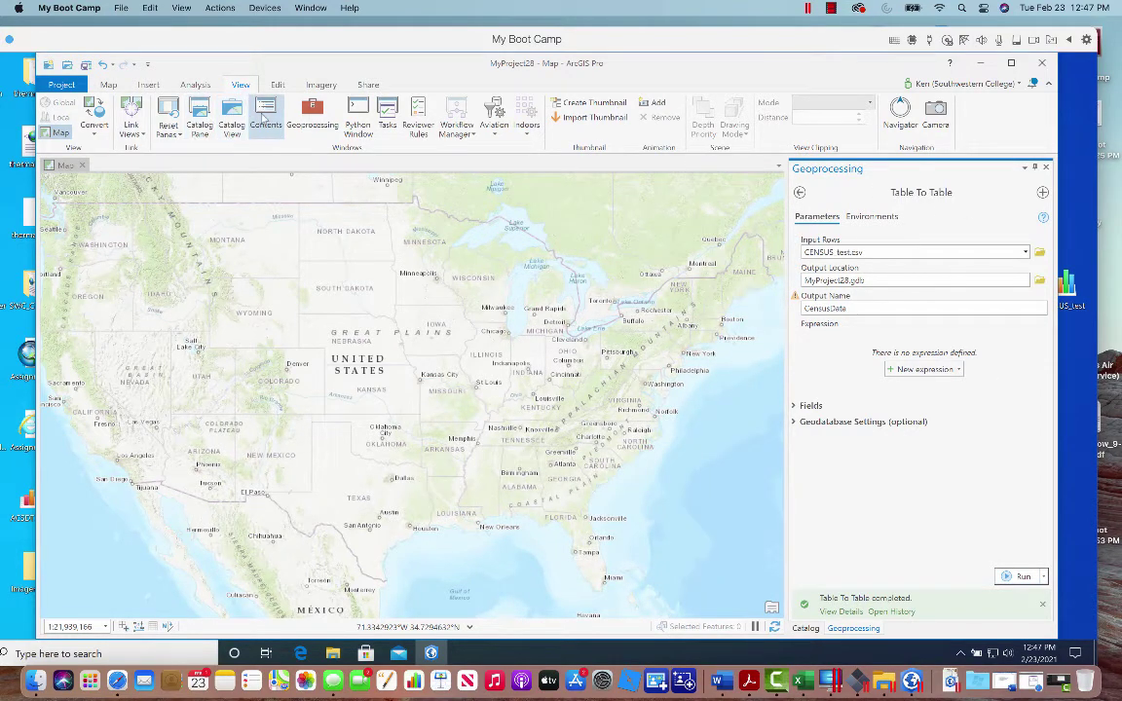
Show the Contents pane, close Geoprocessing, and start a Feature Class import into MyProject28.gdb.
{"action": "left_click", "coordinate": [264, 115]}
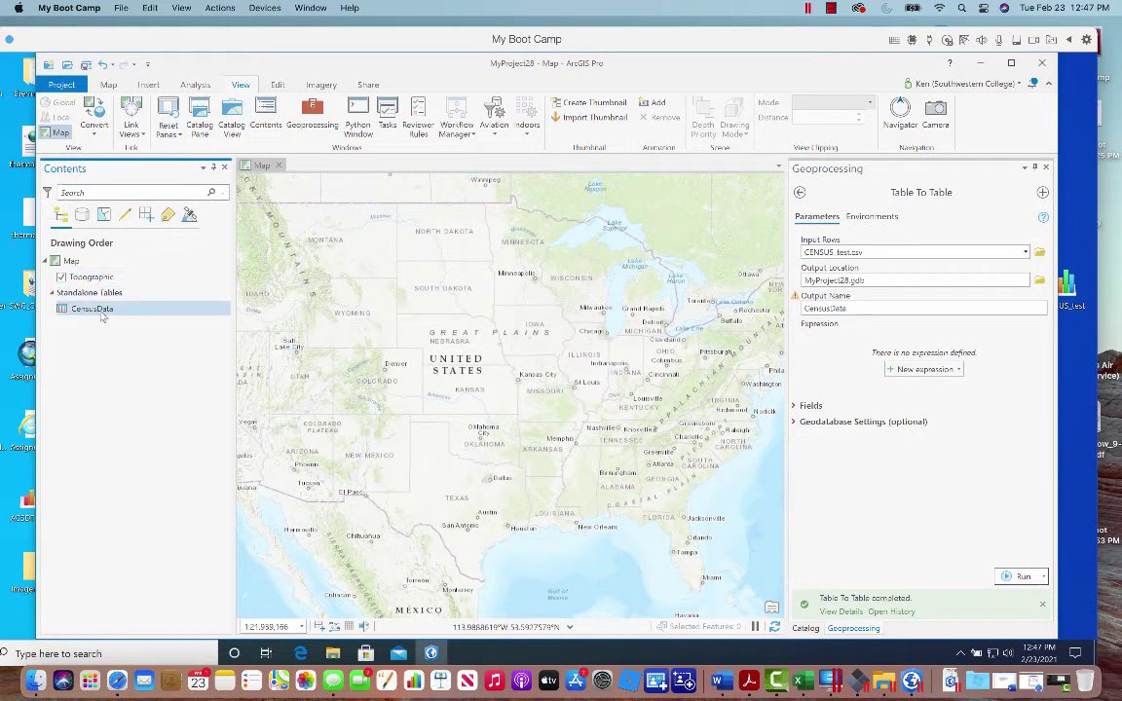
{"action": "left_click", "coordinate": [1045, 169]}
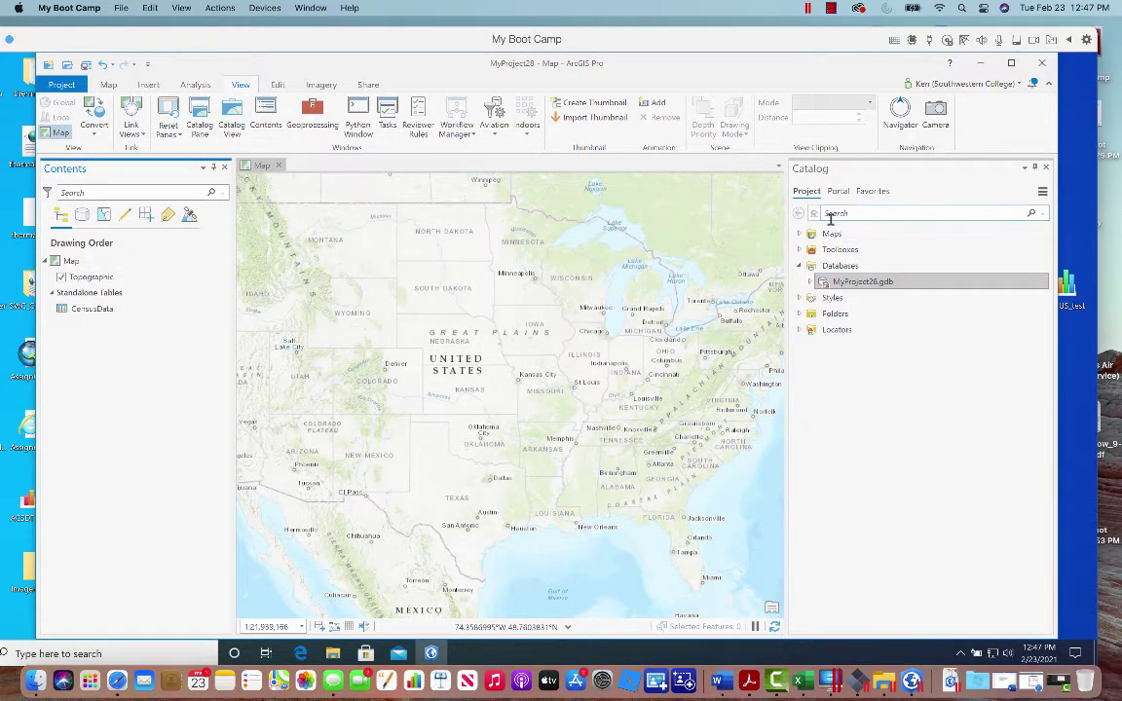
{"action": "right_click", "coordinate": [826, 282]}
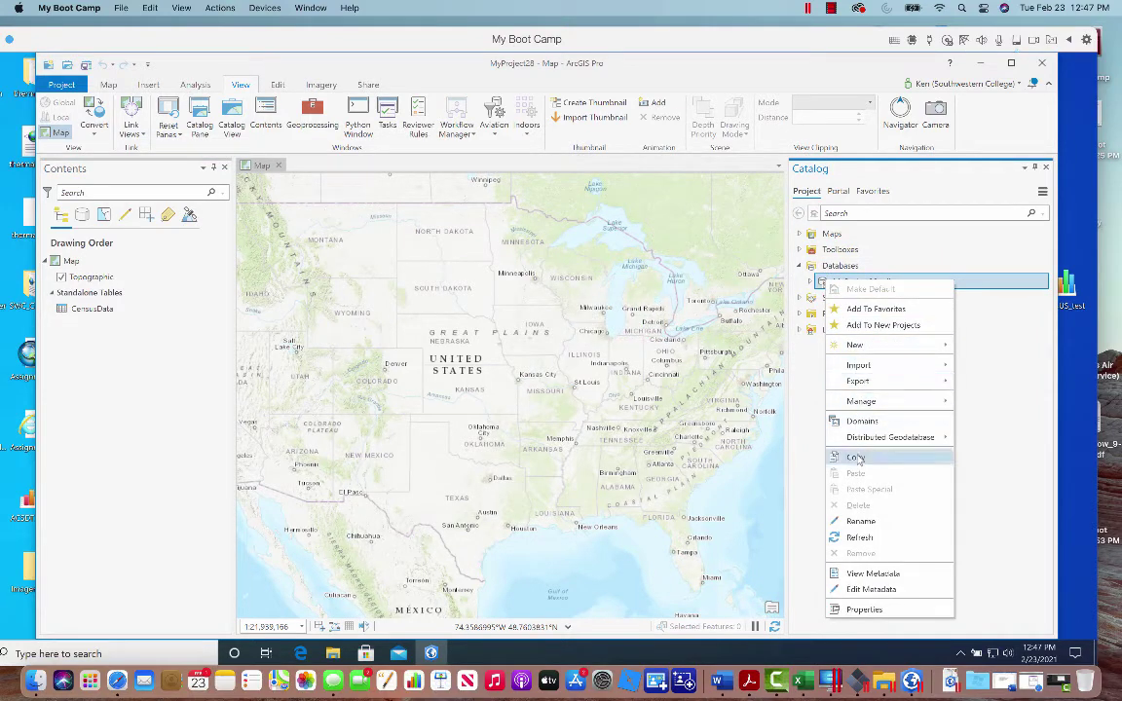
{"action": "mouse_move", "coordinate": [859, 365]}
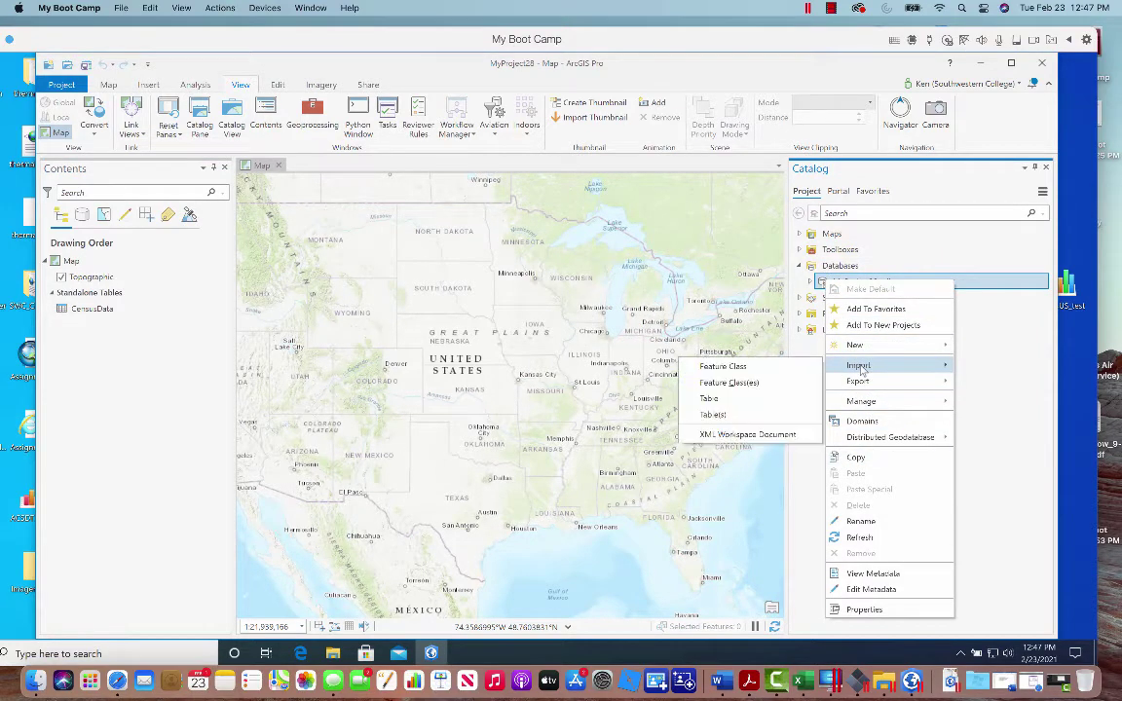
{"action": "left_click", "coordinate": [738, 368]}
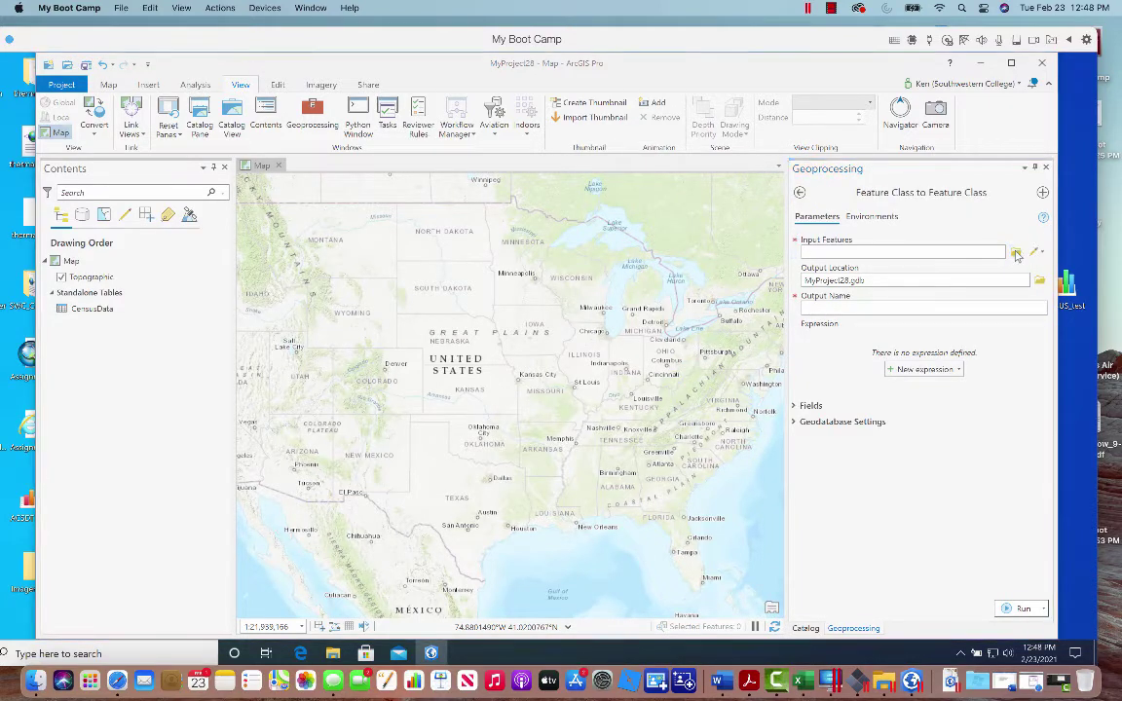
Import USCounties from Desktop > Assignment5-1 > Assignment5-1.gdb as a feature class named USCounties.
{"action": "left_click", "coordinate": [1016, 254]}
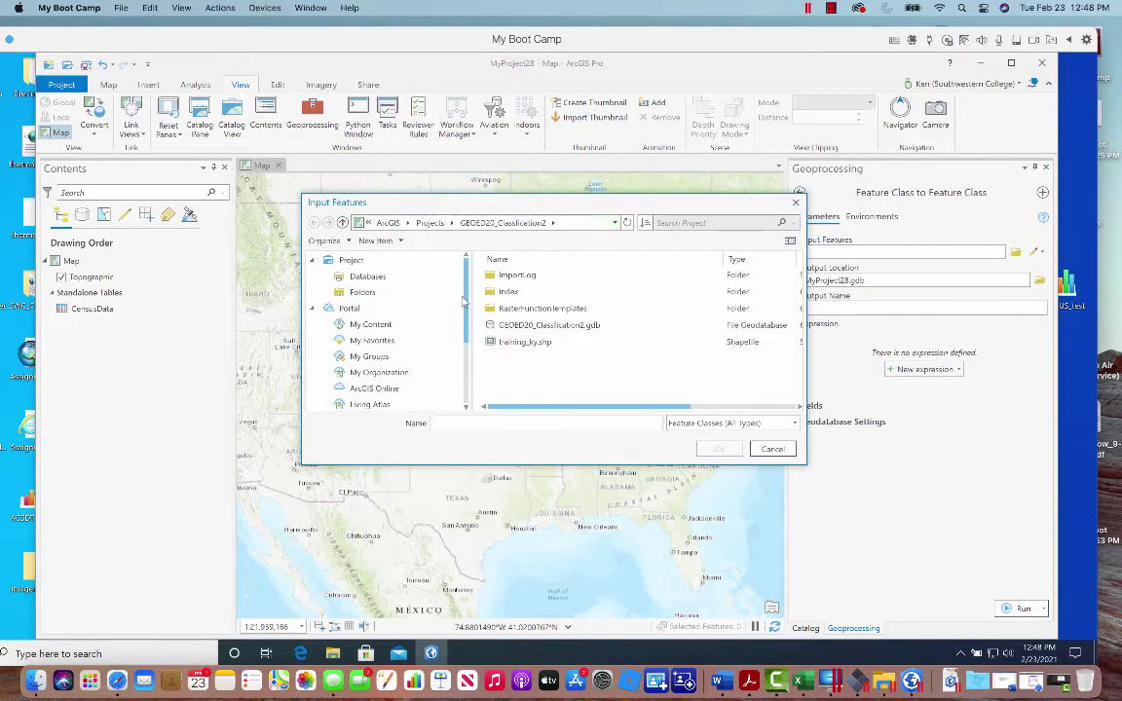
{"action": "scroll", "coordinate": [465, 303], "scroll_direction": "down", "scroll_amount": 3}
{"action": "left_click", "coordinate": [364, 323]}
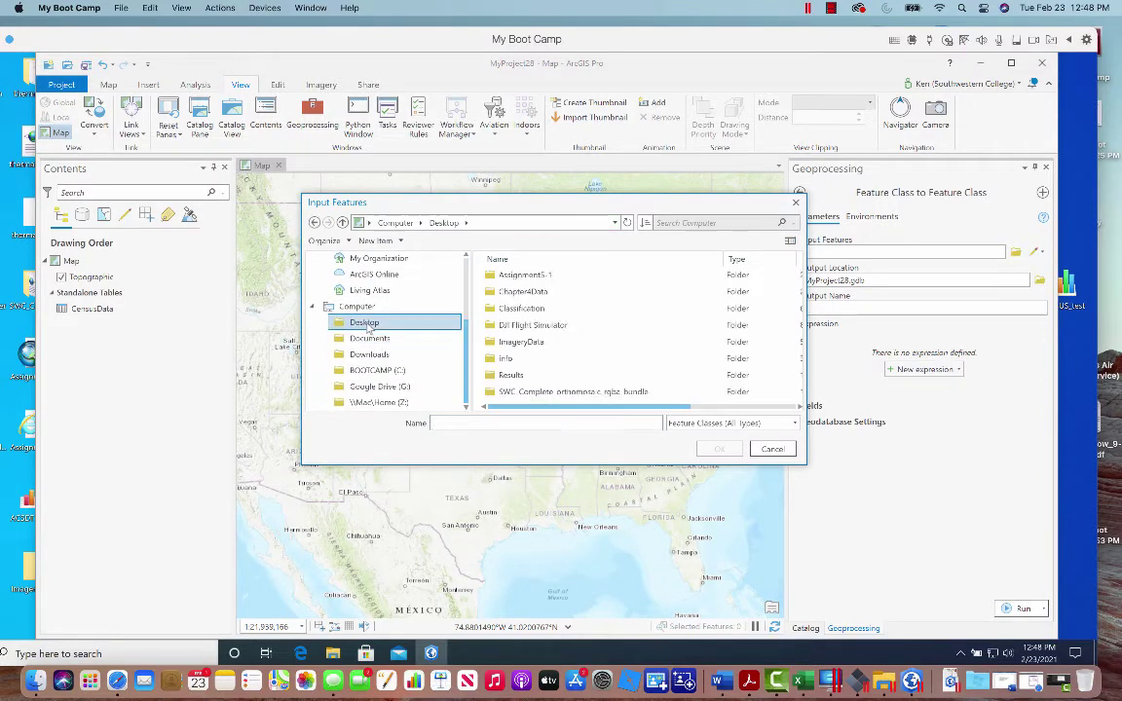
{"action": "double_click", "coordinate": [517, 274]}
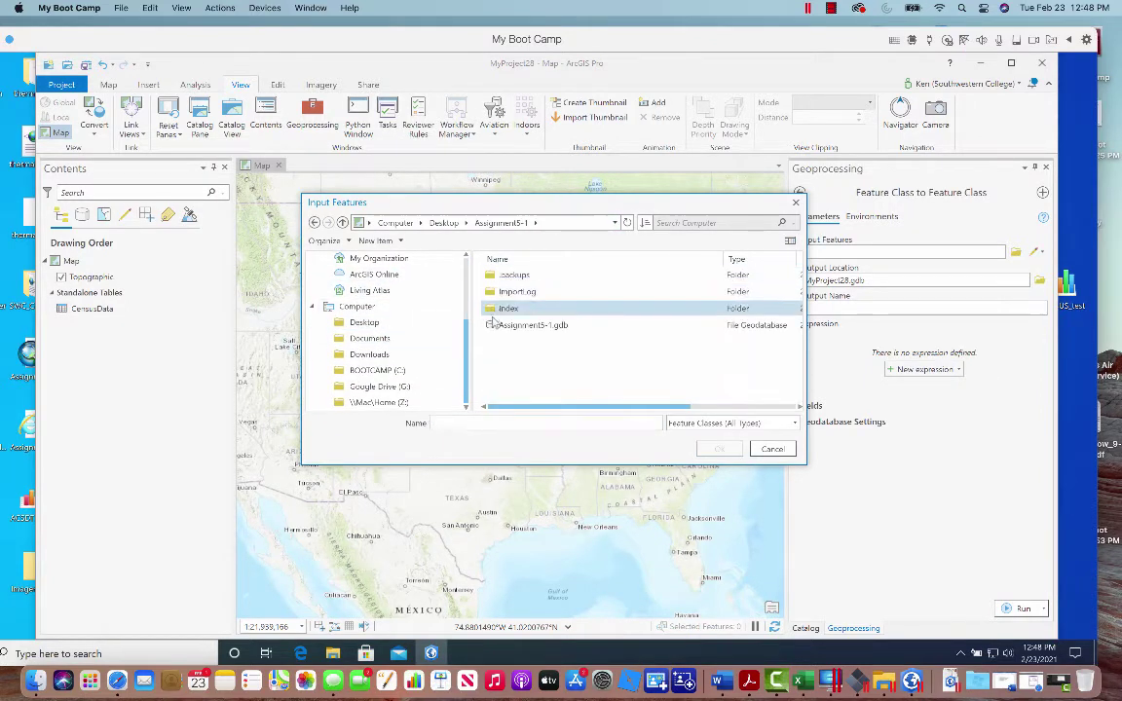
{"action": "double_click", "coordinate": [526, 324]}
{"action": "left_click", "coordinate": [506, 275]}
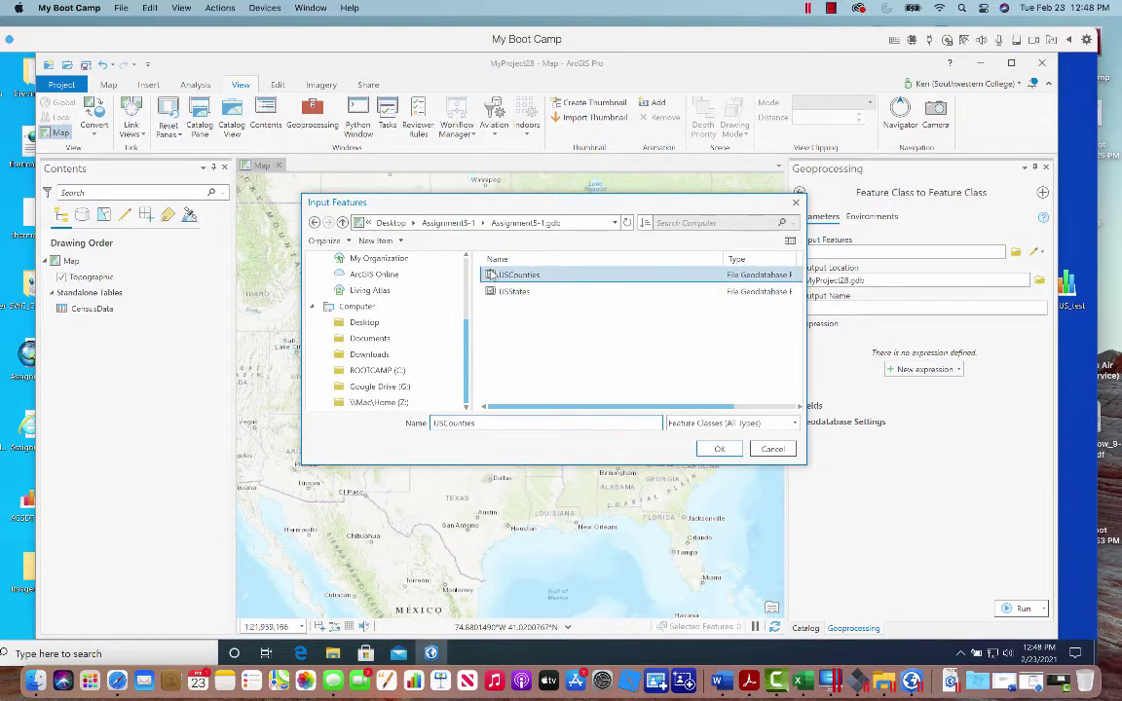
{"action": "left_click", "coordinate": [719, 449]}
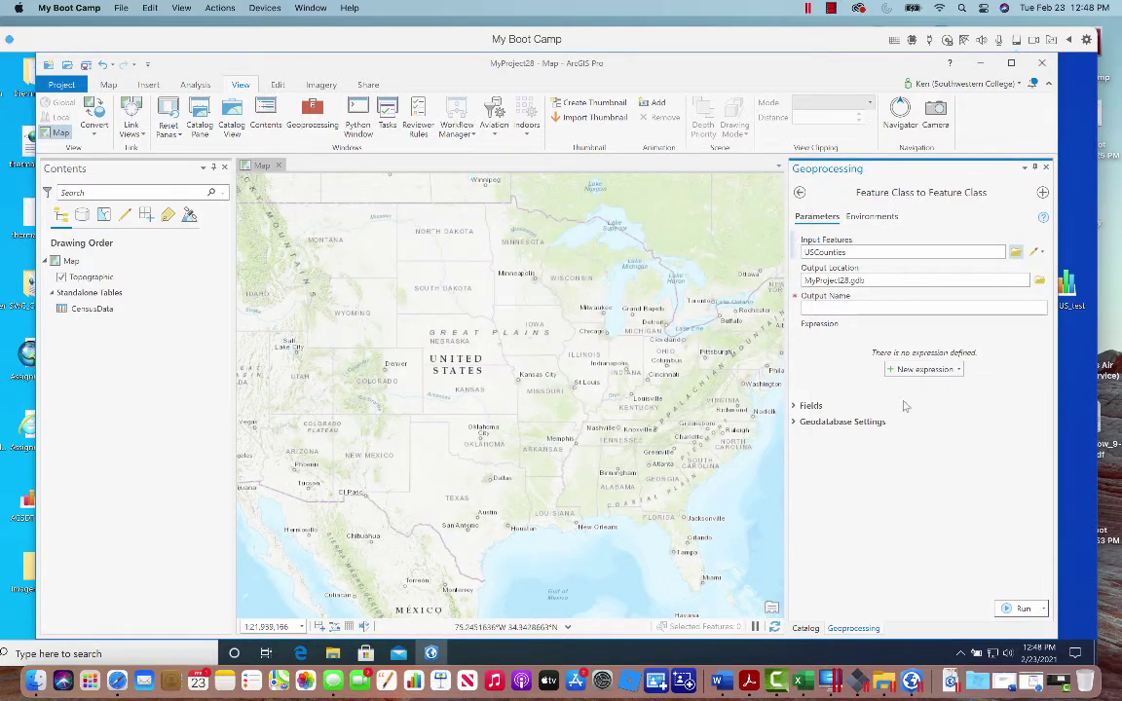
{"action": "left_click", "coordinate": [911, 309]}
{"action": "type", "text": "USCou"}
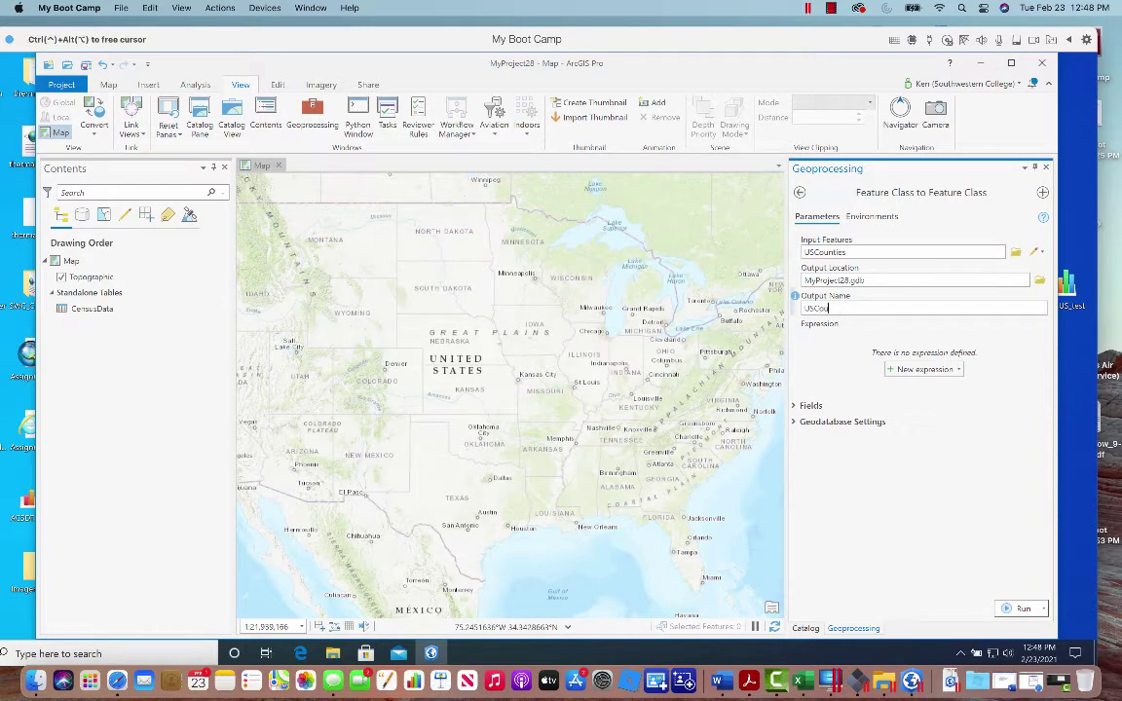
{"action": "type", "text": "nties"}
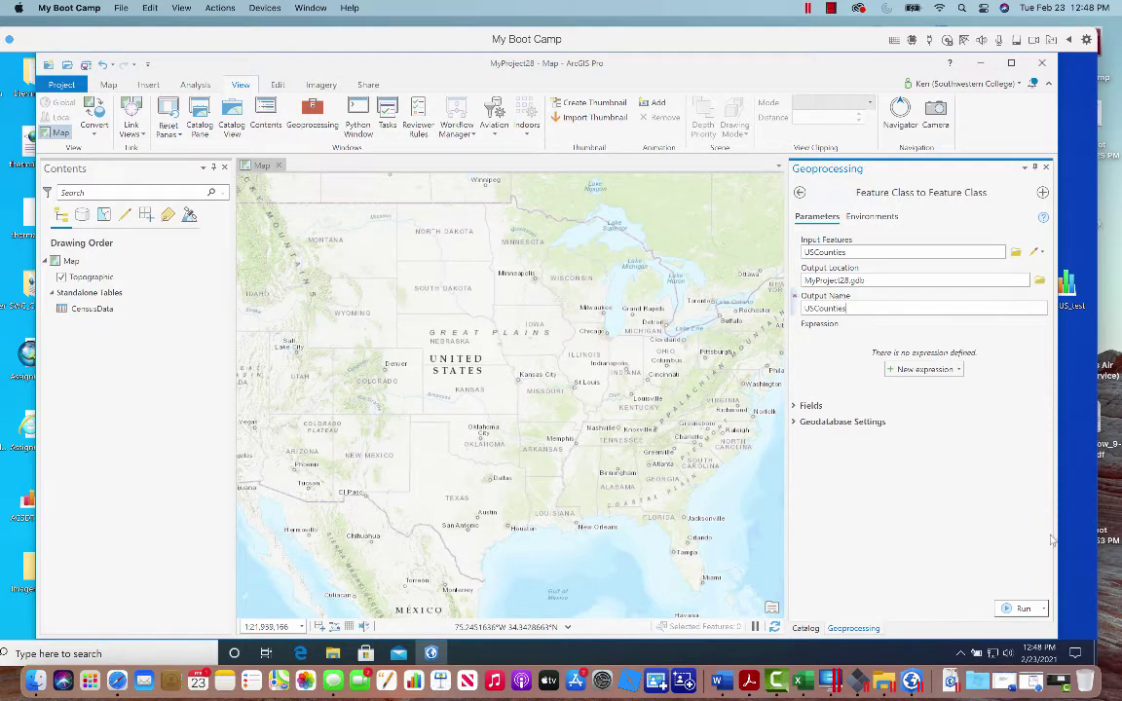
{"action": "left_click", "coordinate": [1020, 608]}
{"action": "mouse_move", "coordinate": [1011, 612]}
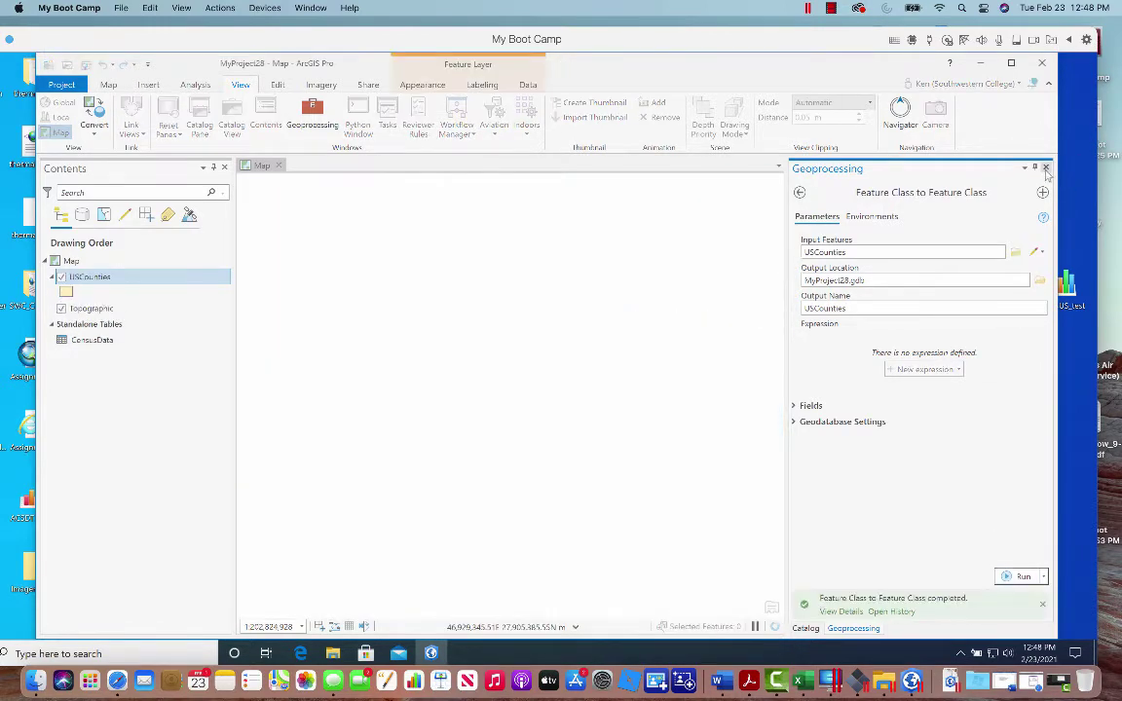
Open the USCounties attribute table and widen its GEOID10 column to read the codes.
{"action": "right_click", "coordinate": [98, 282]}
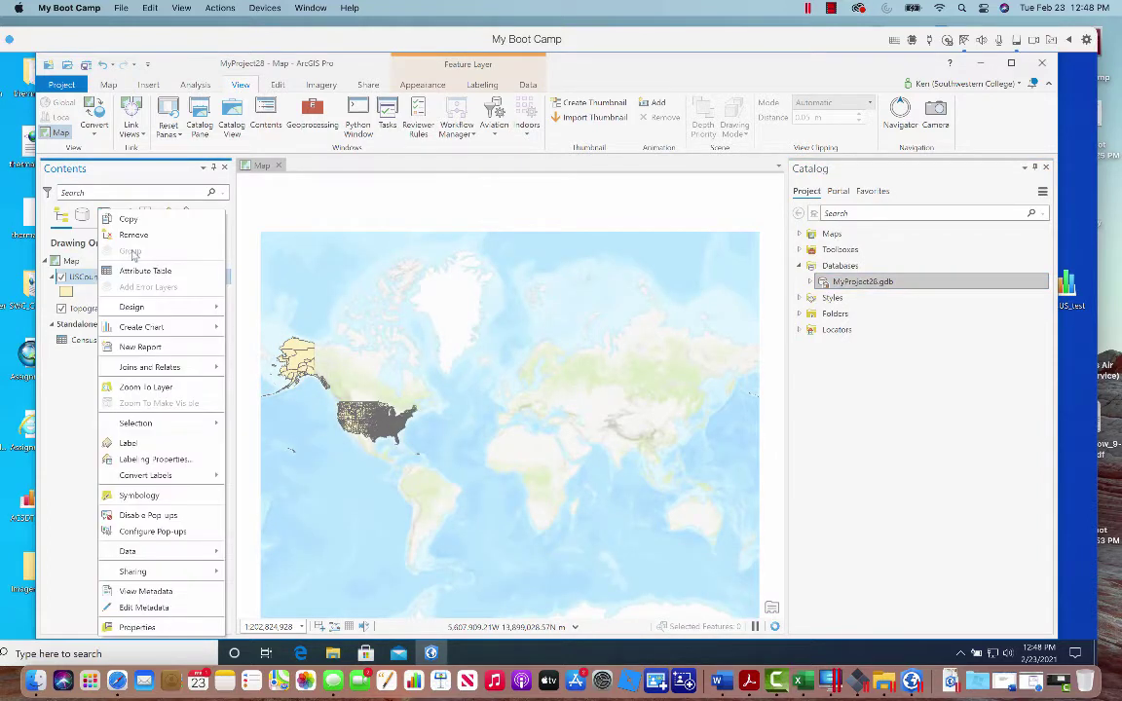
{"action": "left_click", "coordinate": [133, 271]}
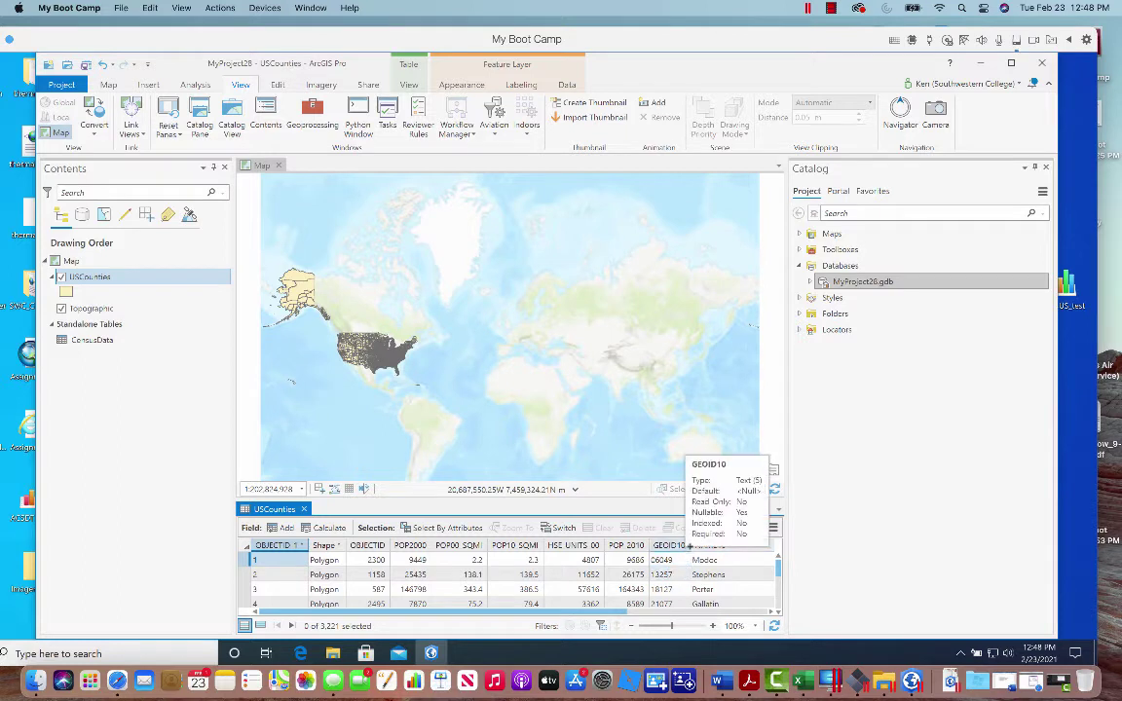
{"action": "left_click_drag", "start_coordinate": [691, 546], "coordinate": [724, 546]}
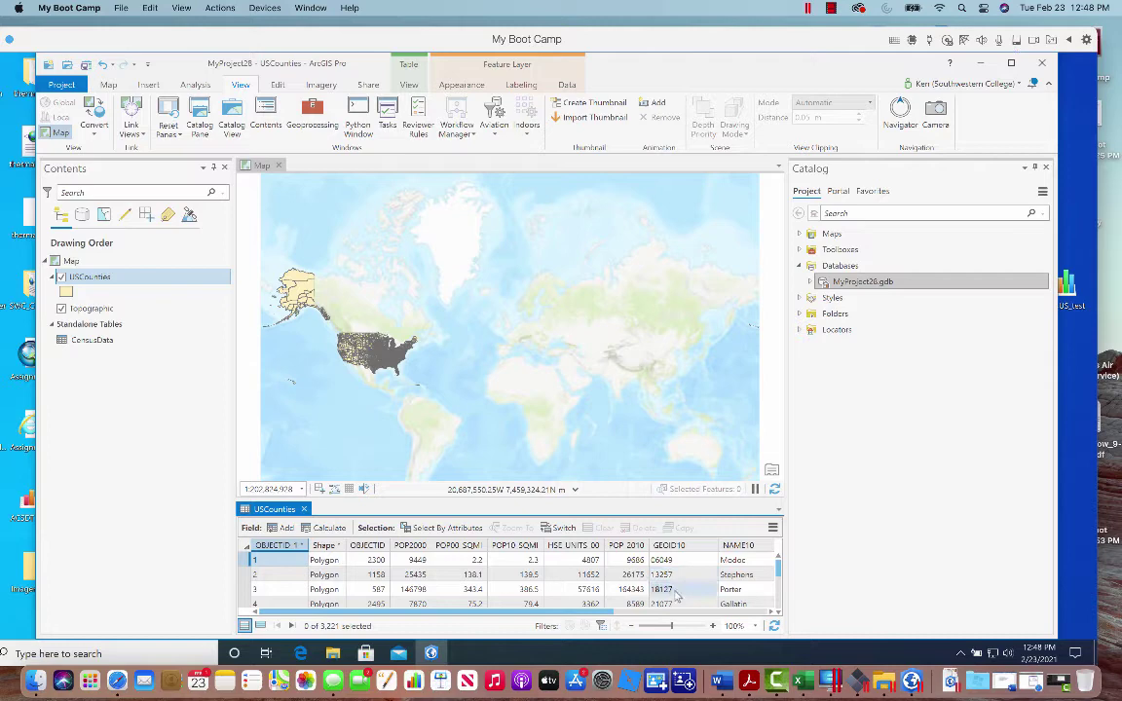
Open the CensusData table and widen its GEO_ID2 column to inspect the values.
{"action": "left_click", "coordinate": [96, 341]}
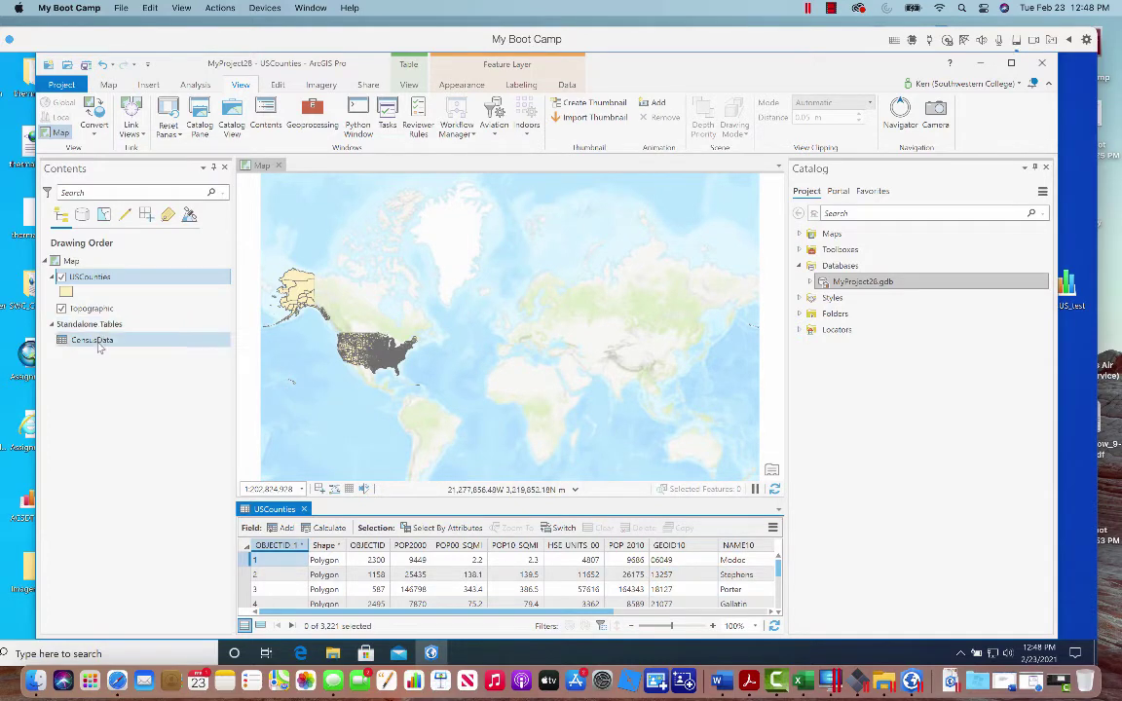
{"action": "right_click", "coordinate": [105, 346]}
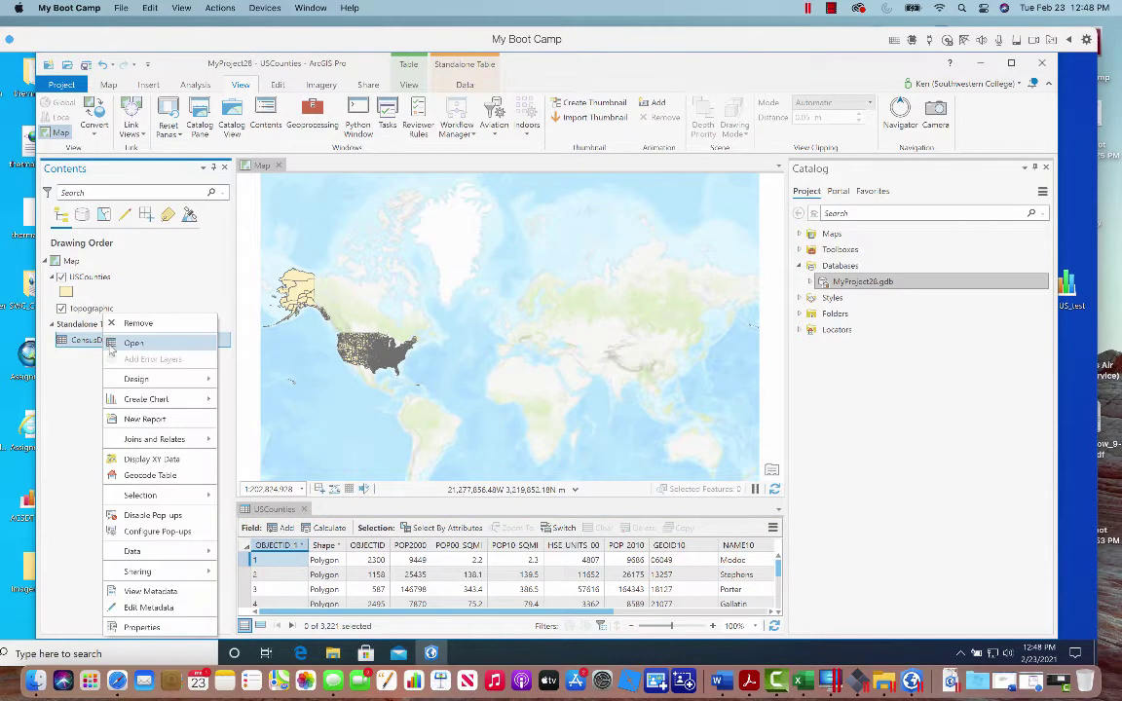
{"action": "left_click", "coordinate": [131, 326]}
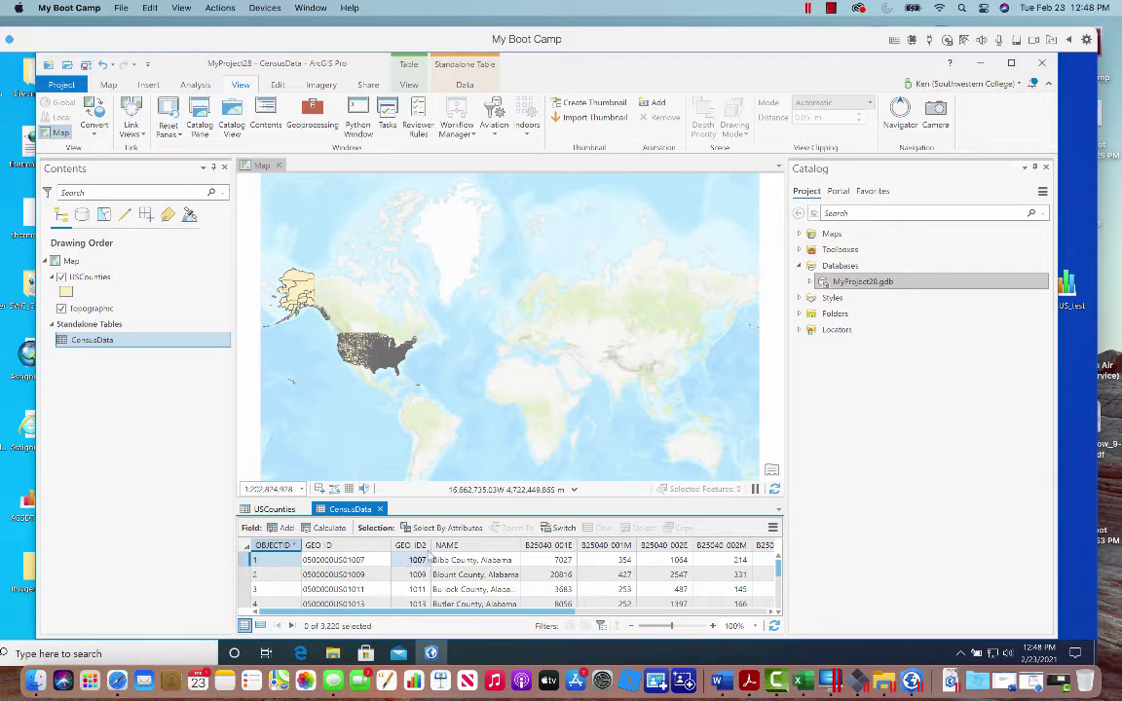
{"action": "left_click_drag", "start_coordinate": [433, 546], "coordinate": [454, 546]}
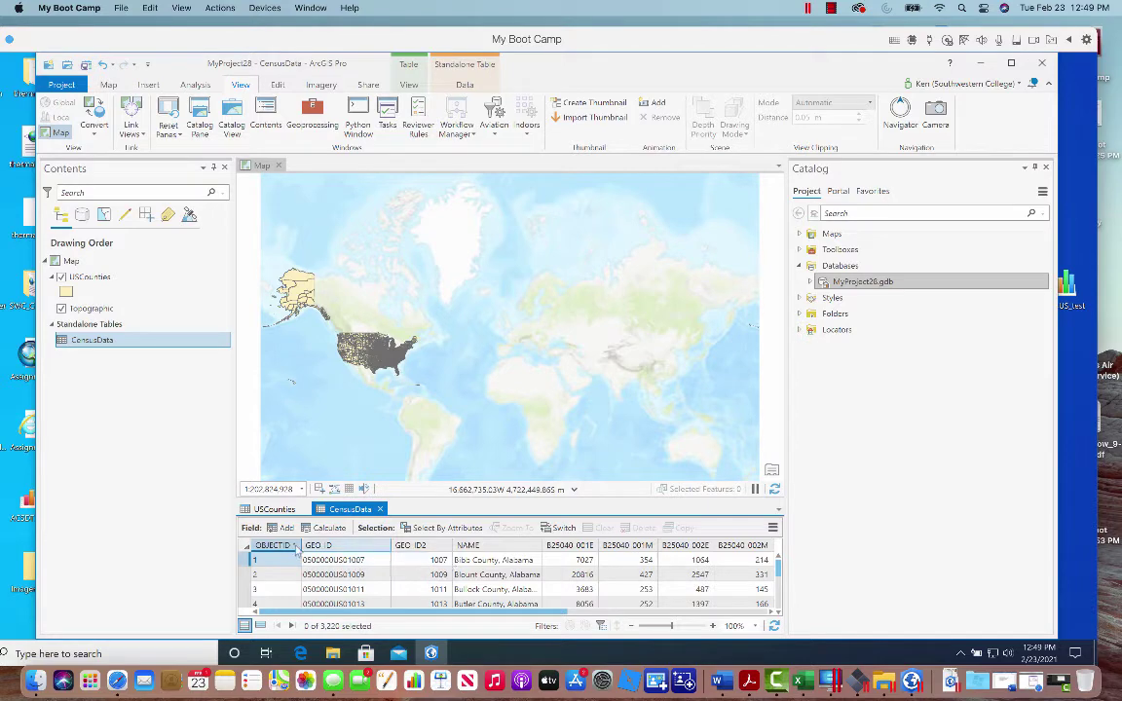
Add a Text-type field named GEOID_text to CensusData and save the field change.
{"action": "left_click", "coordinate": [286, 528]}
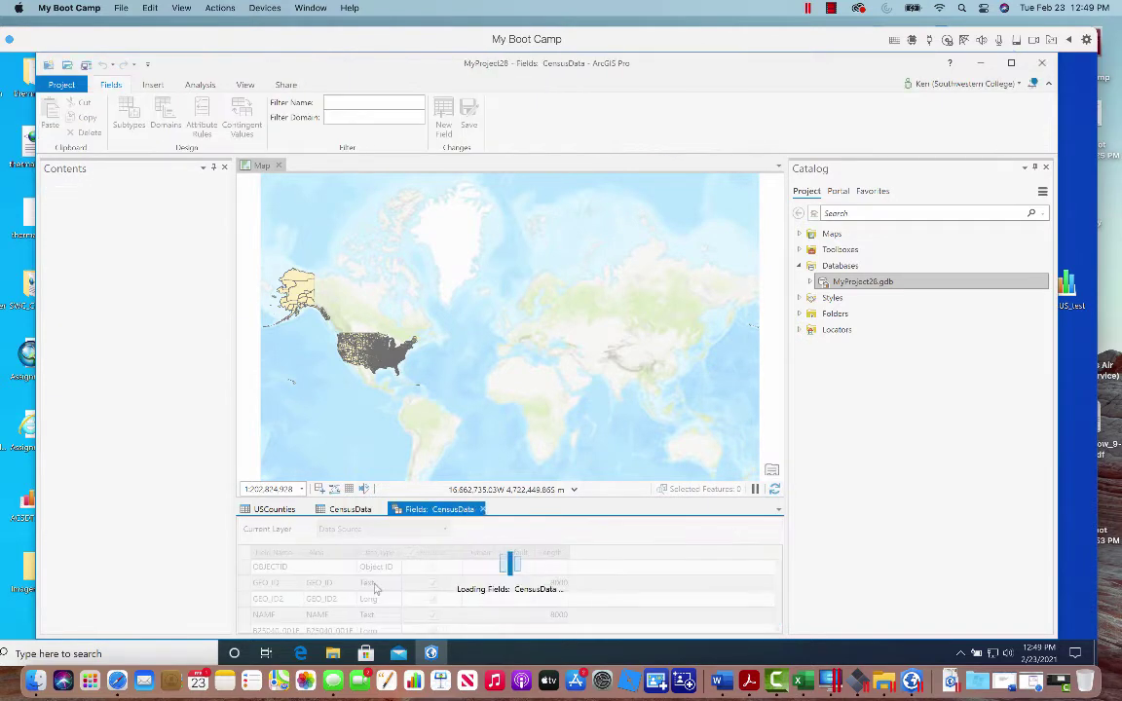
{"action": "type", "text": "GEOID_text"}
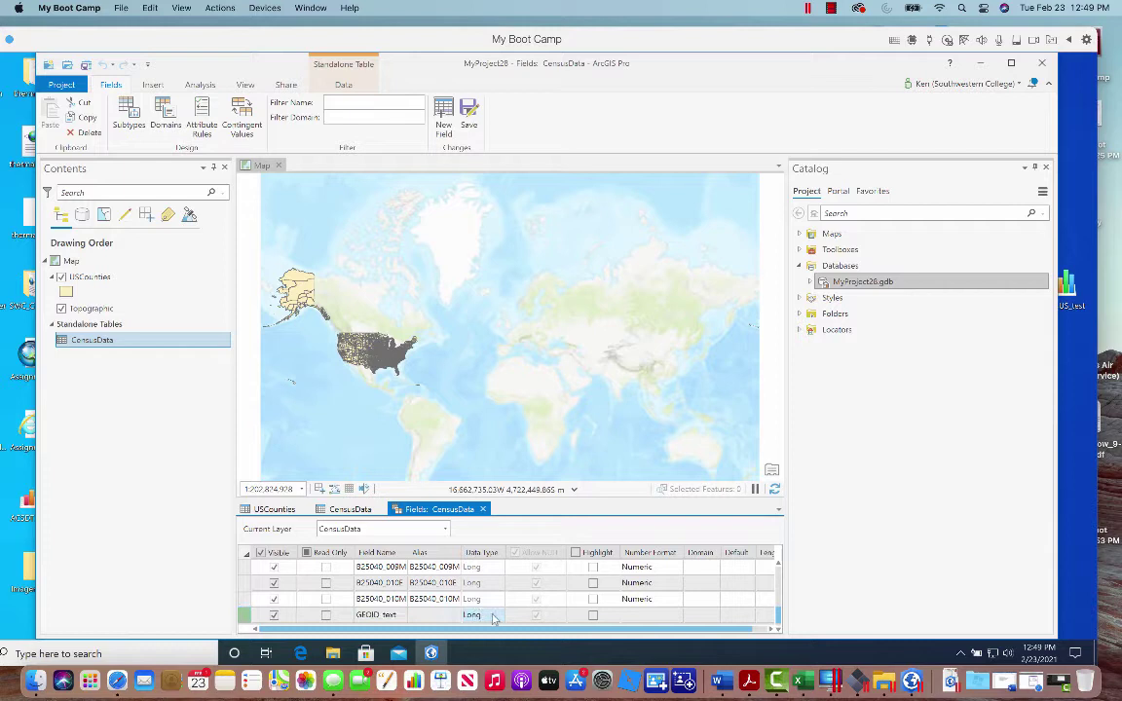
{"action": "left_click", "coordinate": [494, 616]}
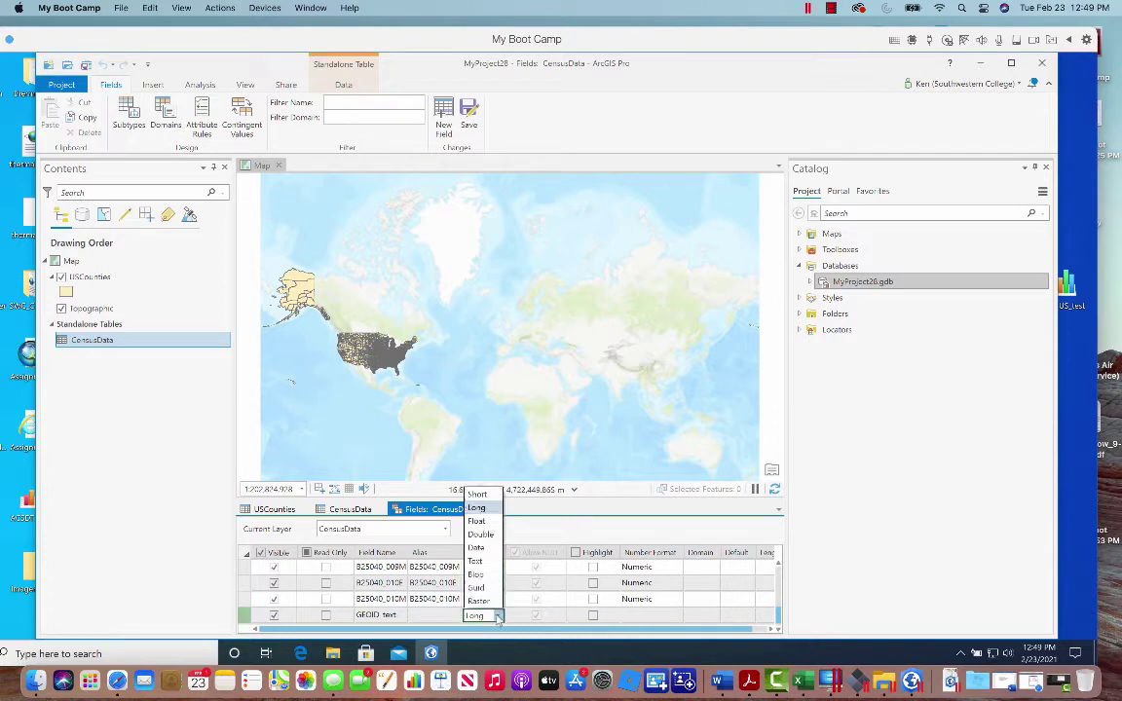
{"action": "left_click", "coordinate": [493, 562]}
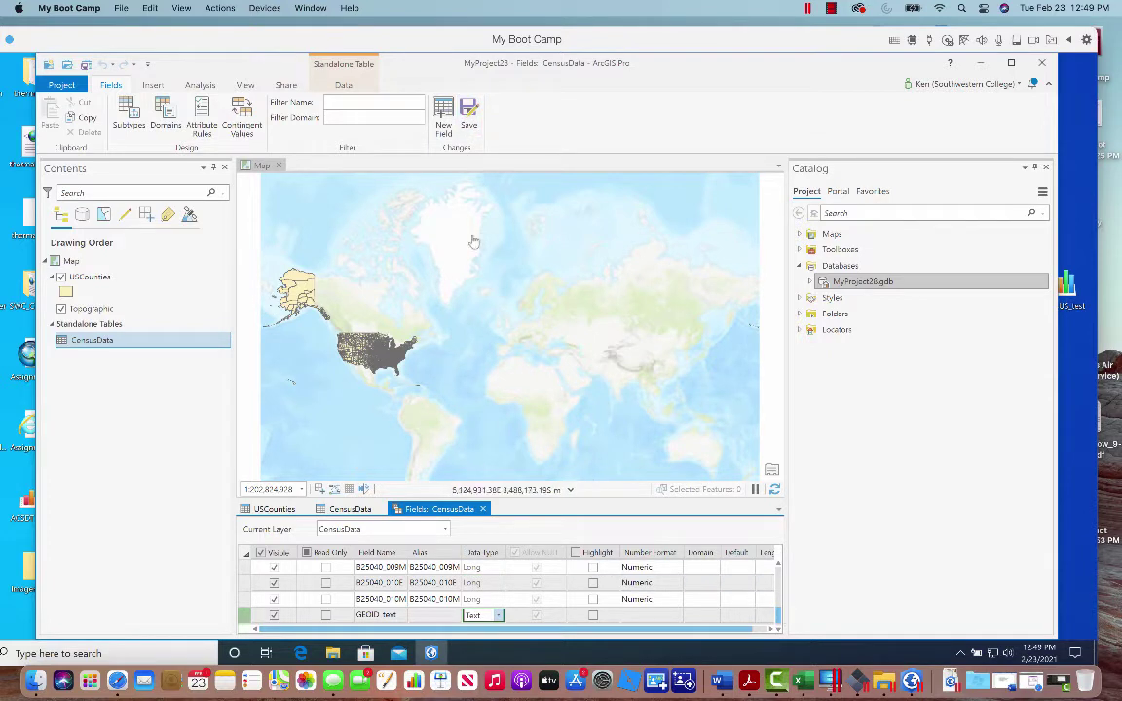
{"action": "left_click", "coordinate": [469, 116]}
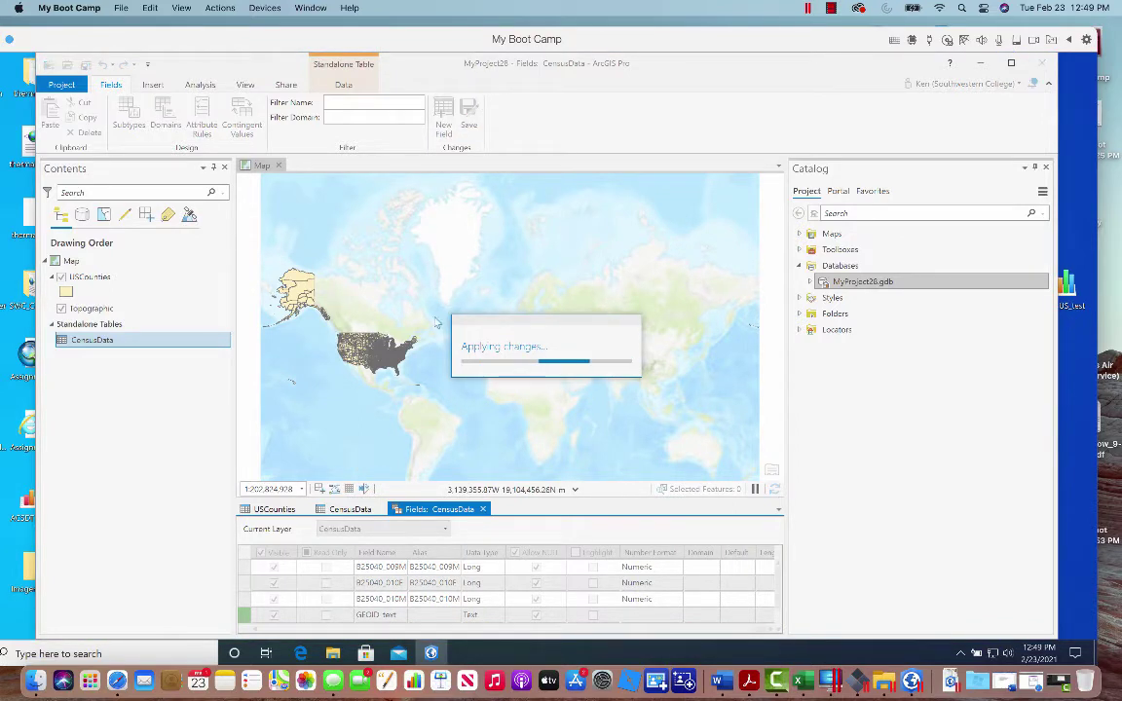
Calculate GEOID_text with the expression !GEO_ID2! to copy the GEO_ID2 values into it.
{"action": "left_click", "coordinate": [352, 510]}
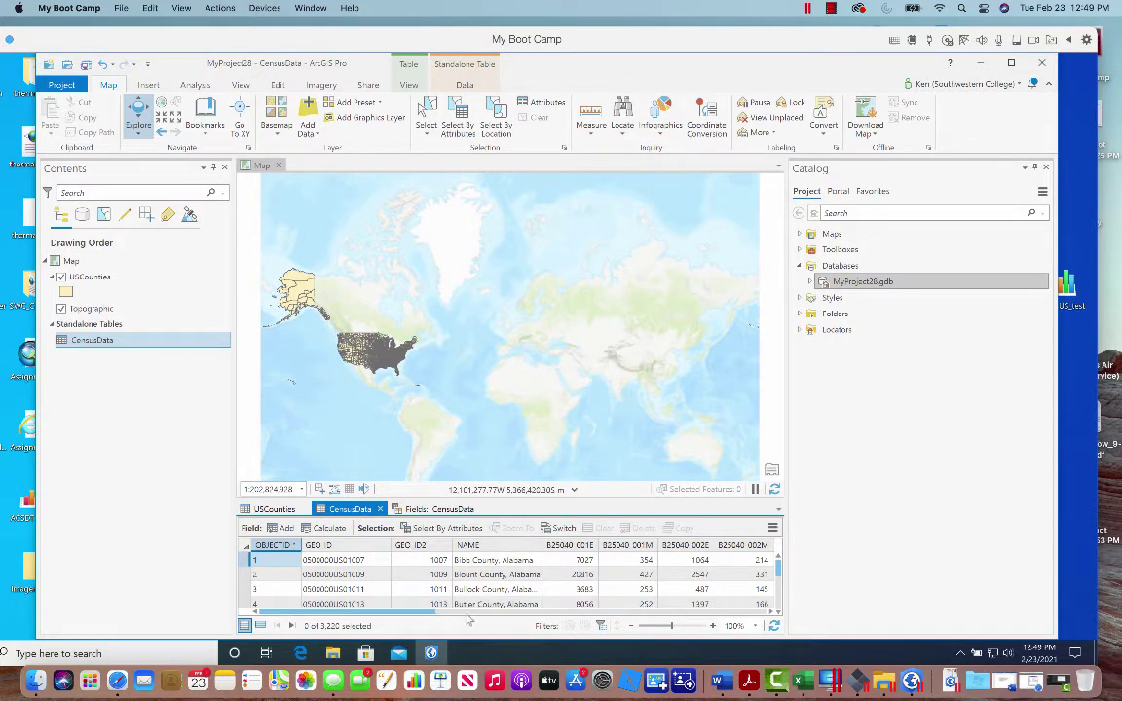
{"action": "left_click_drag", "start_coordinate": [426, 612], "coordinate": [804, 593]}
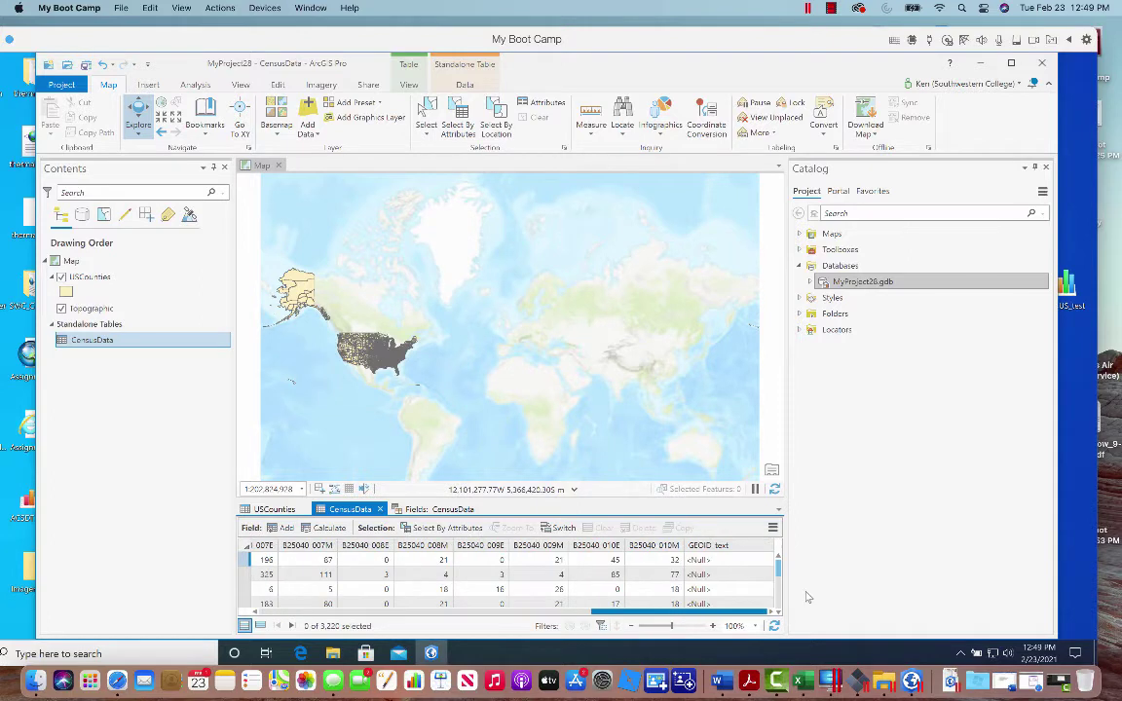
{"action": "right_click", "coordinate": [738, 548]}
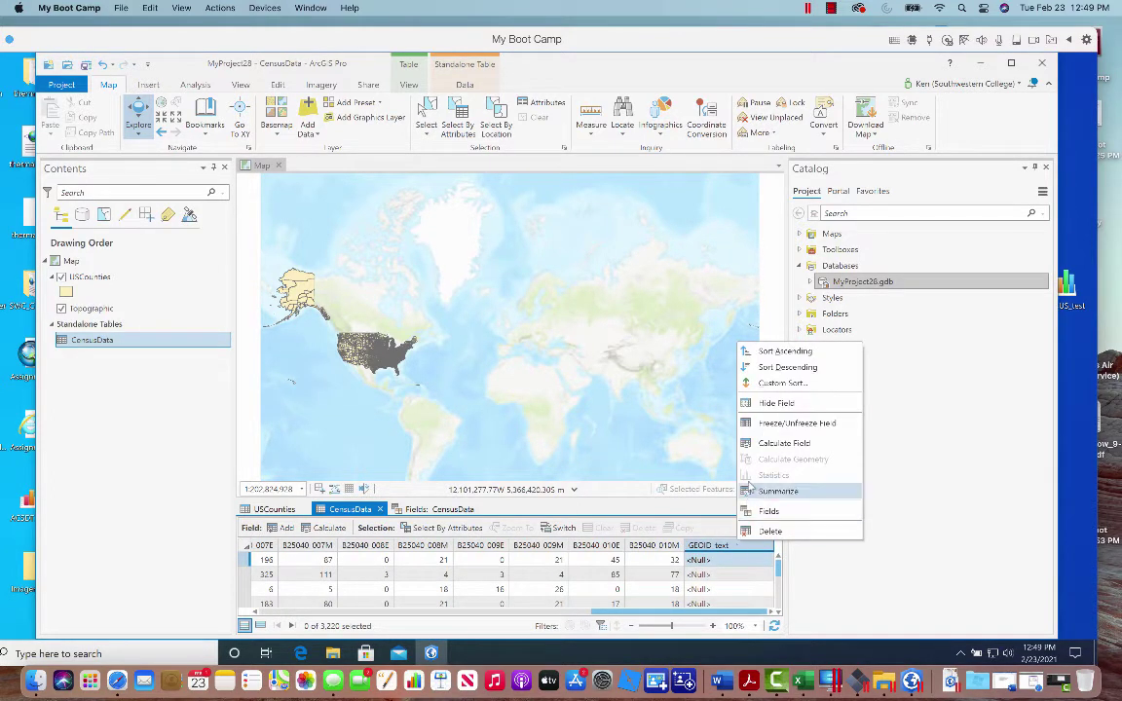
{"action": "left_click", "coordinate": [755, 450]}
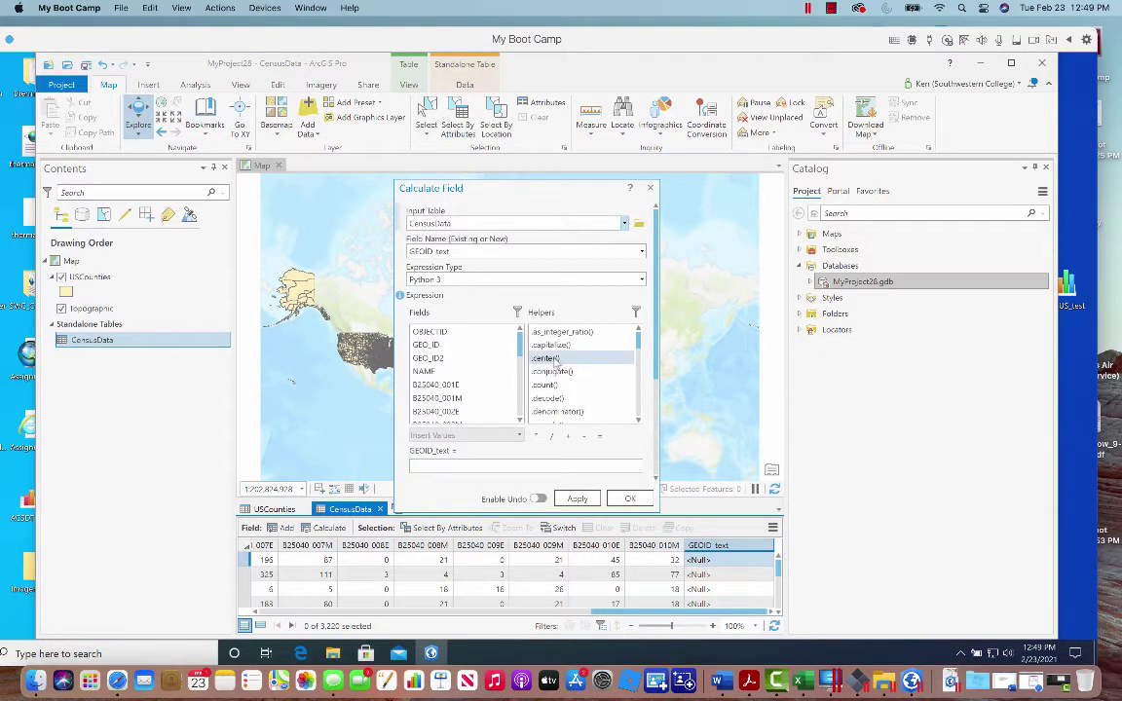
{"action": "left_click_drag", "start_coordinate": [522, 341], "coordinate": [523, 421]}
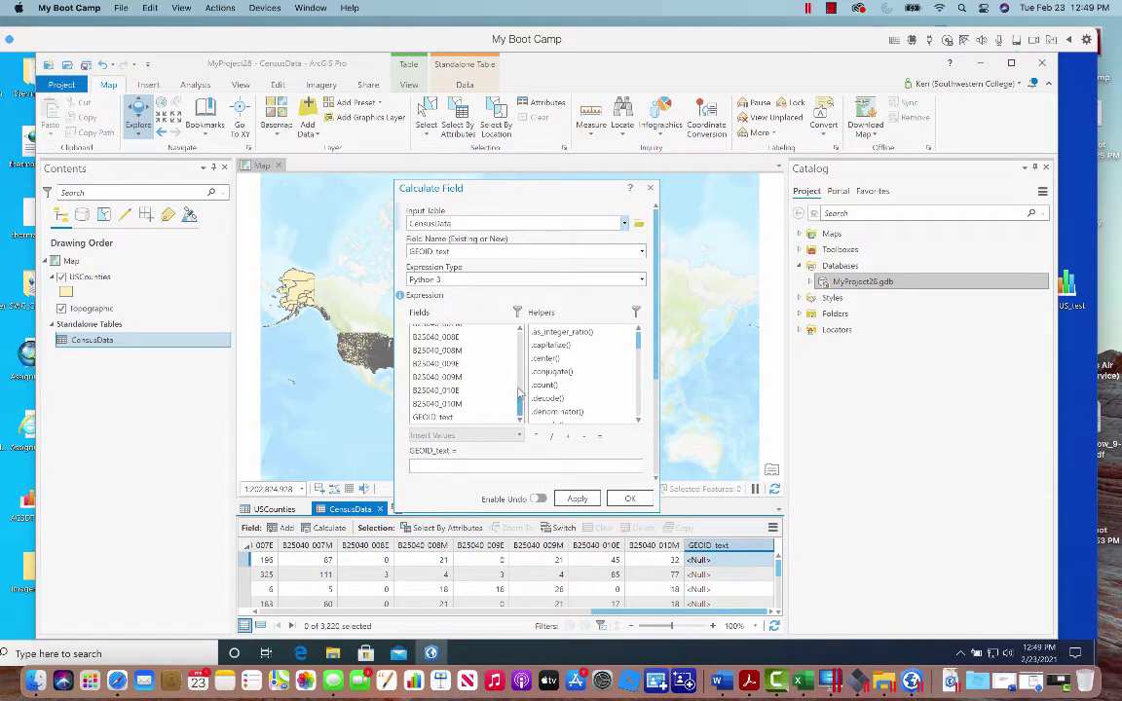
{"action": "scroll", "coordinate": [470, 368], "scroll_direction": "up", "scroll_amount": 10}
{"action": "left_click", "coordinate": [455, 360]}
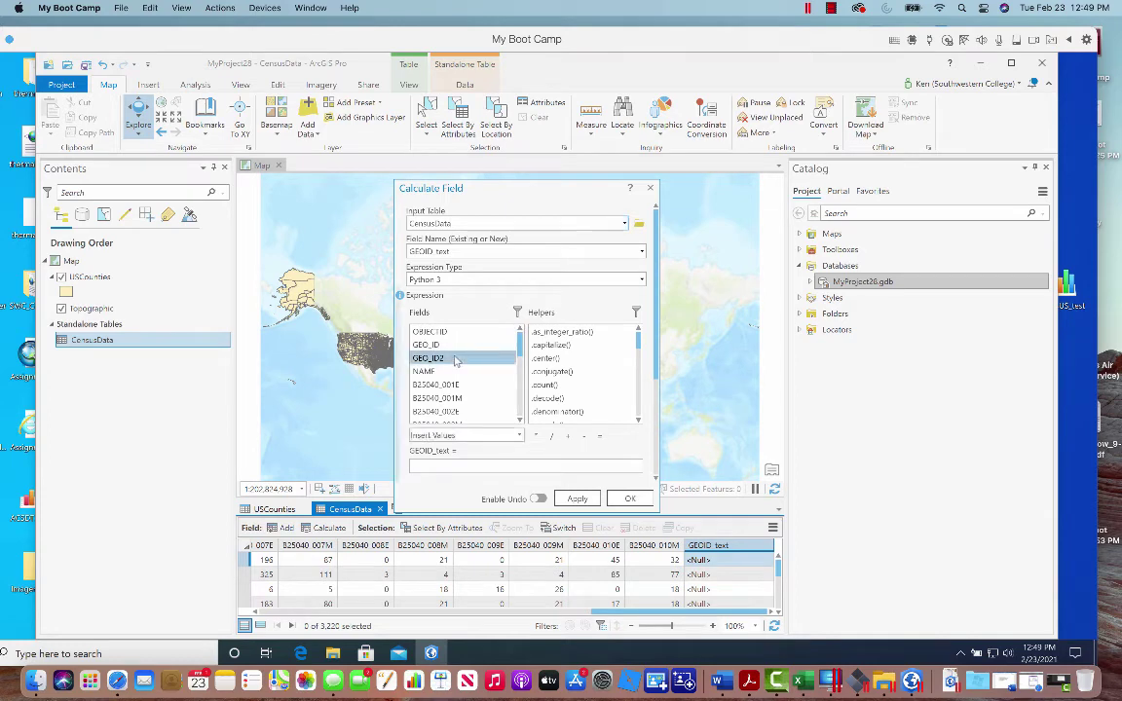
{"action": "double_click", "coordinate": [455, 360]}
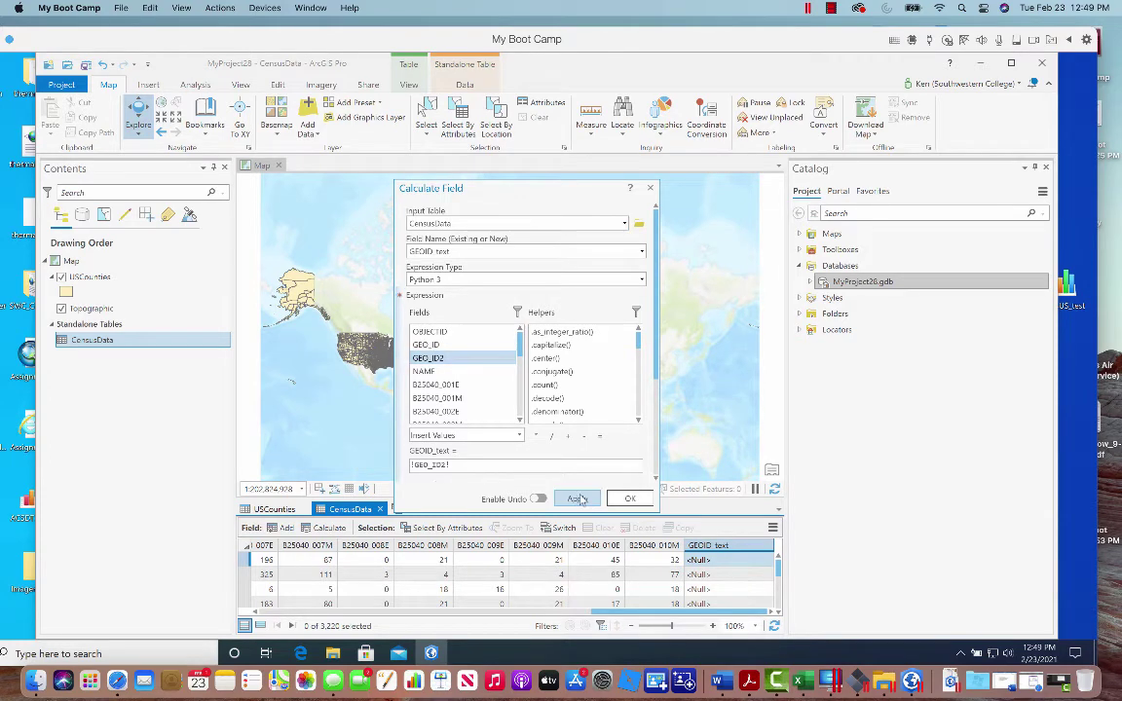
{"action": "left_click", "coordinate": [578, 500]}
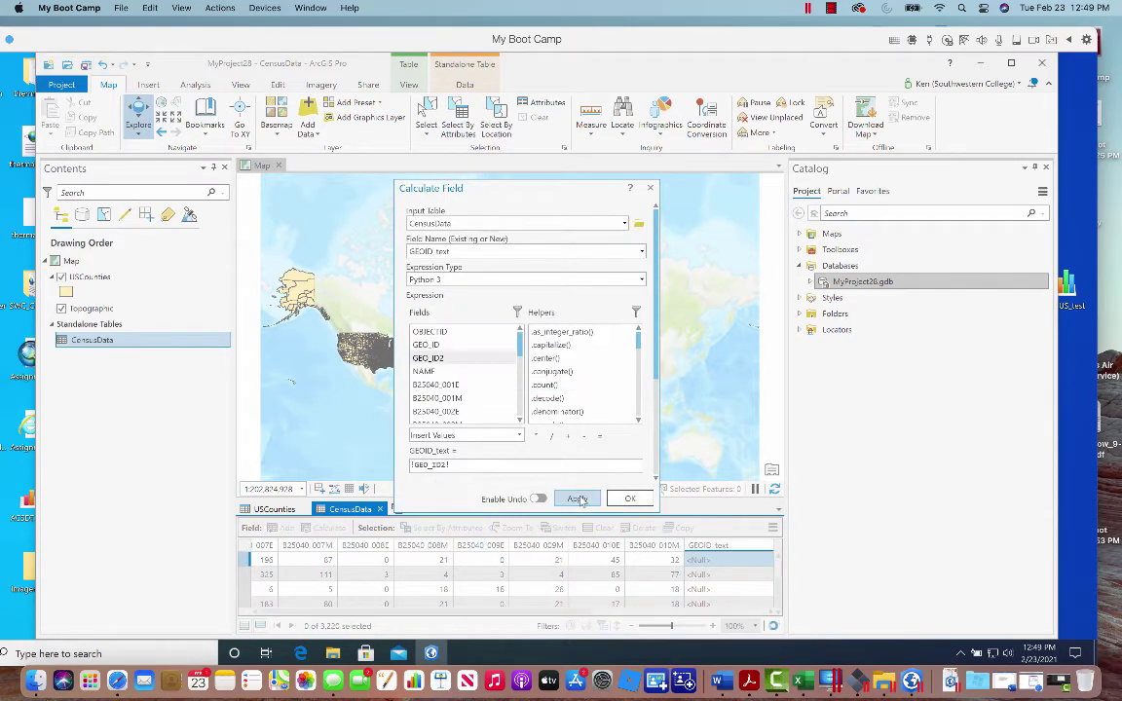
Check the filled GEOID_text values (1007, 1009, 1011) and close the Calculate Field dialog.
{"action": "left_click", "coordinate": [708, 575]}
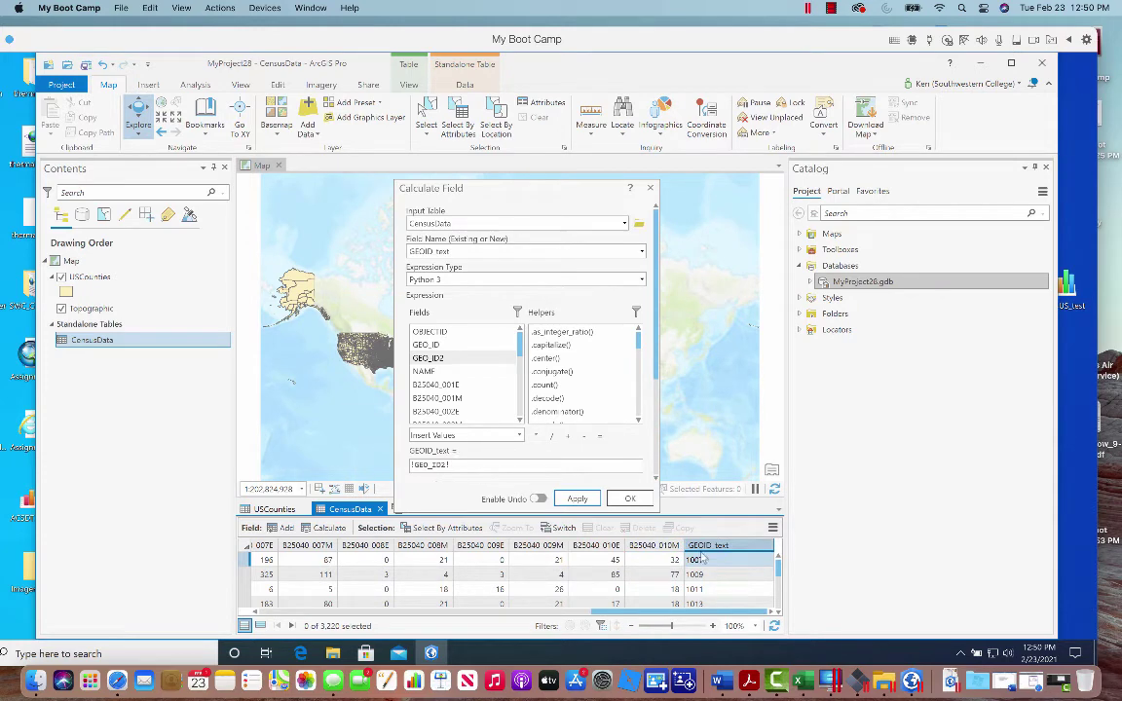
{"action": "left_click", "coordinate": [630, 499]}
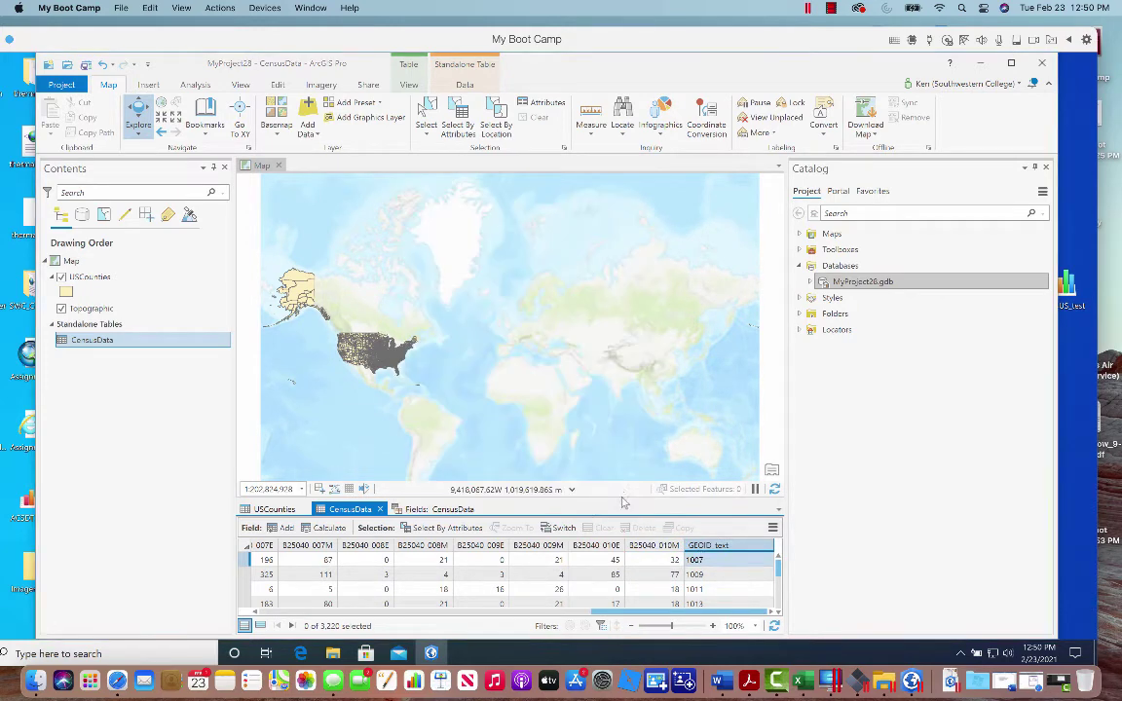
Recalculate GEOID_text as !GEOID_text!.zfill(5) so codes become five digits, like 01007.
{"action": "right_click", "coordinate": [715, 548]}
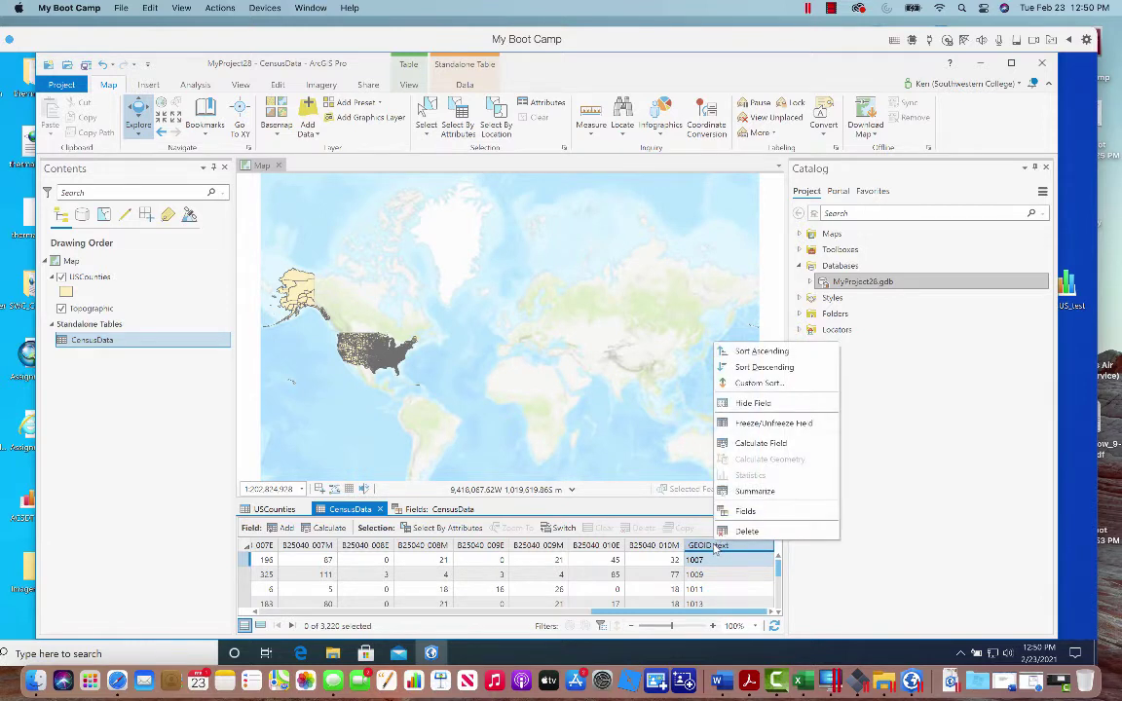
{"action": "left_click", "coordinate": [748, 446]}
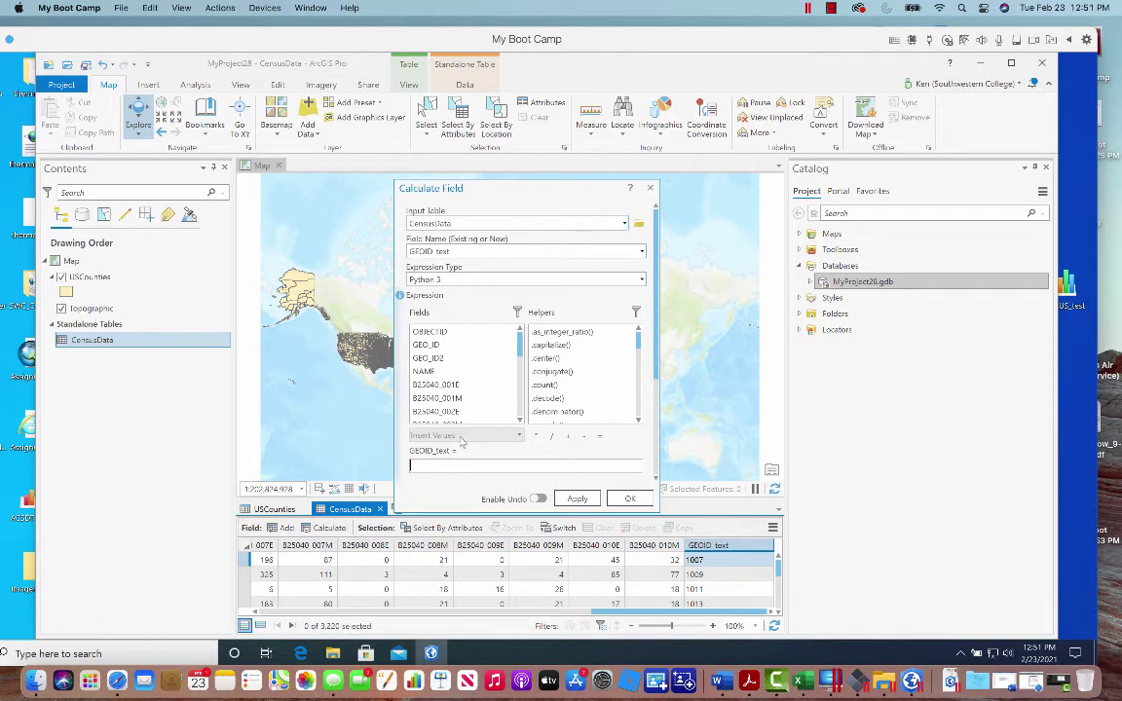
{"action": "scroll", "coordinate": [523, 398], "scroll_direction": "down", "scroll_amount": 3}
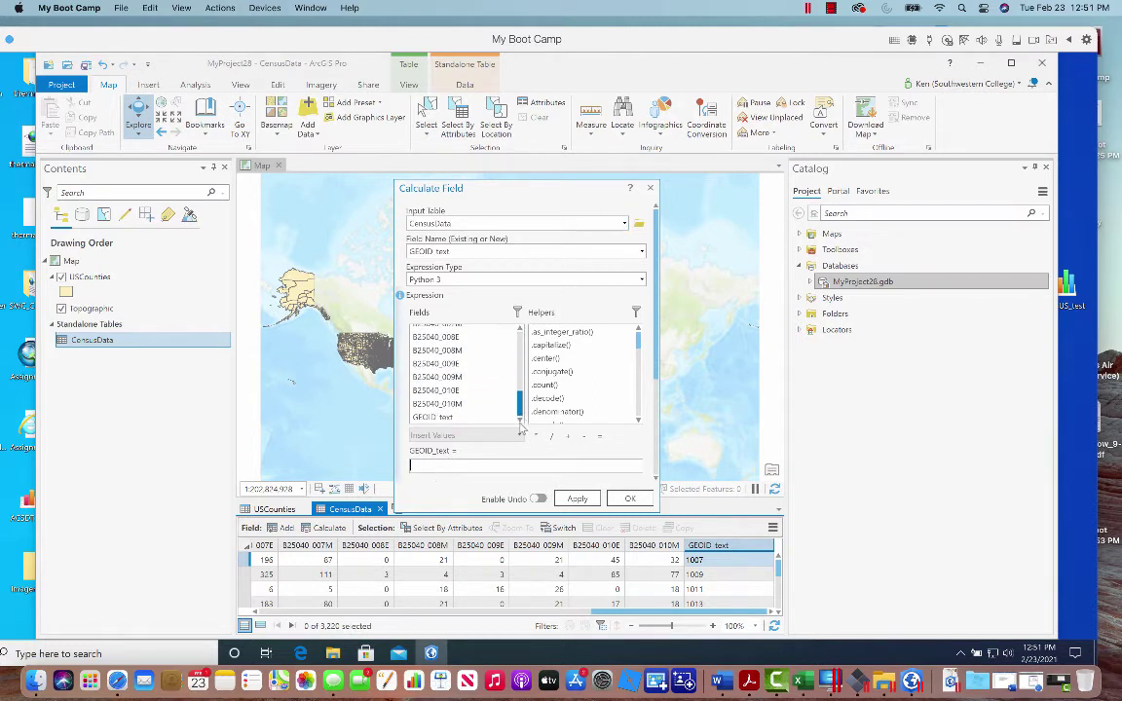
{"action": "scroll", "coordinate": [458, 390], "scroll_direction": "down", "scroll_amount": 2}
{"action": "double_click", "coordinate": [450, 418]}
{"action": "scroll", "coordinate": [601, 388], "scroll_direction": "down", "scroll_amount": 3}
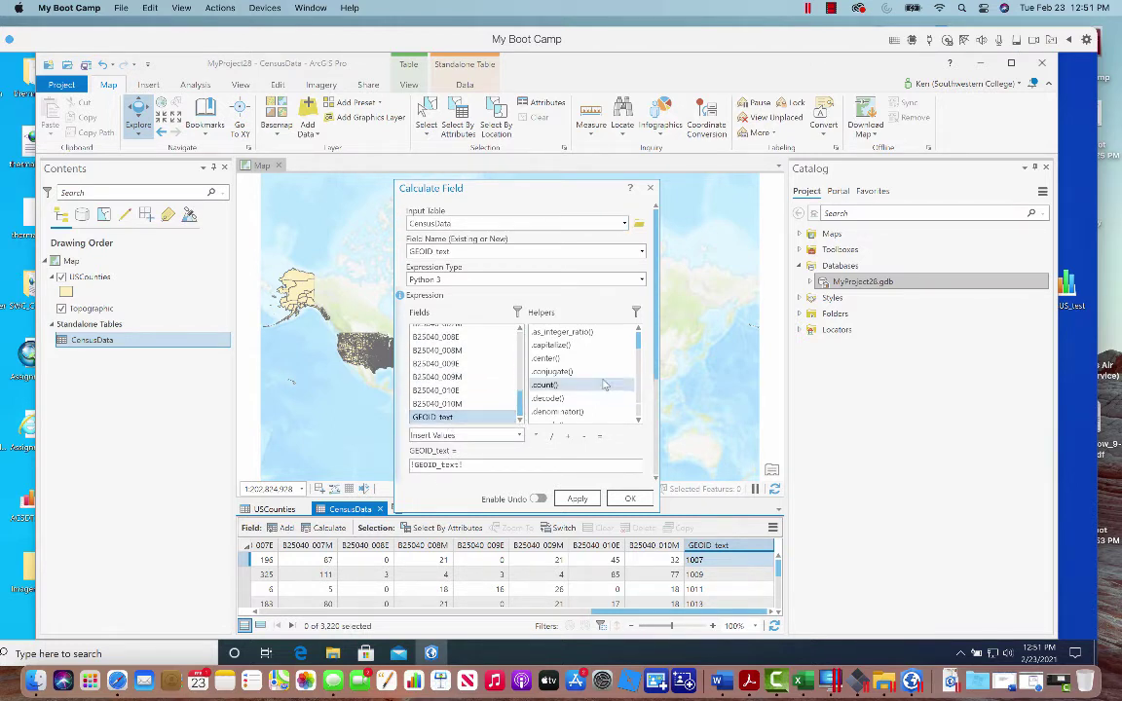
{"action": "left_click_drag", "start_coordinate": [640, 351], "coordinate": [640, 380]}
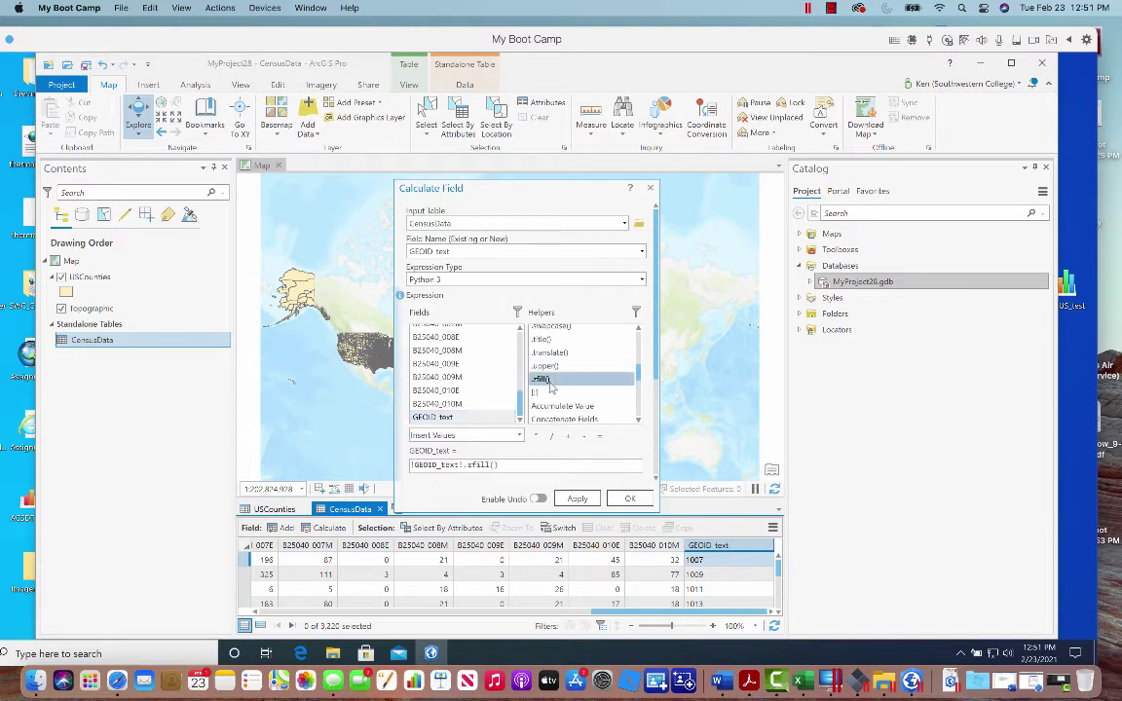
{"action": "left_click", "coordinate": [497, 465]}
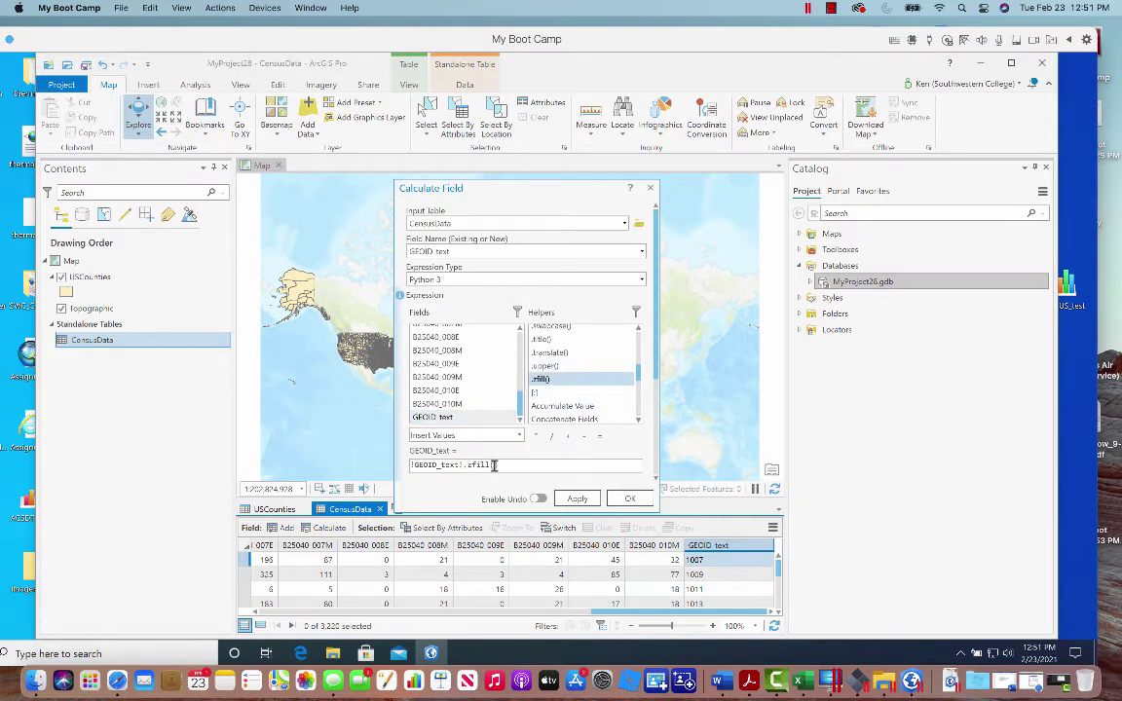
{"action": "left_click", "coordinate": [494, 465]}
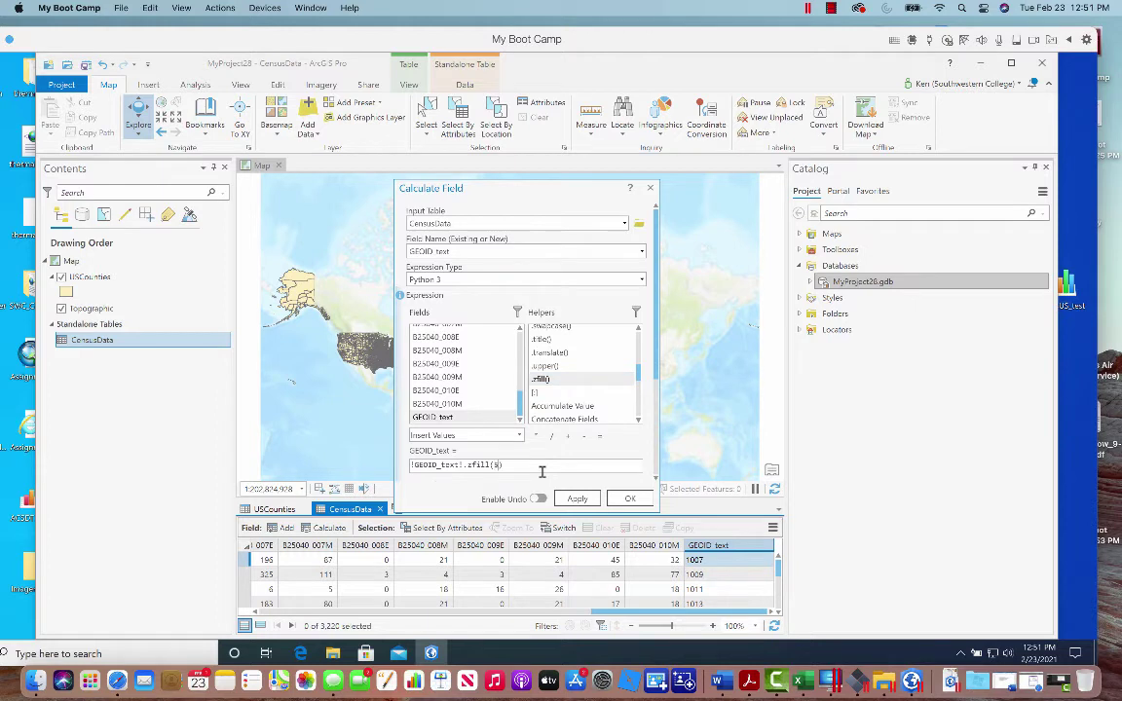
{"action": "type", "text": "5"}
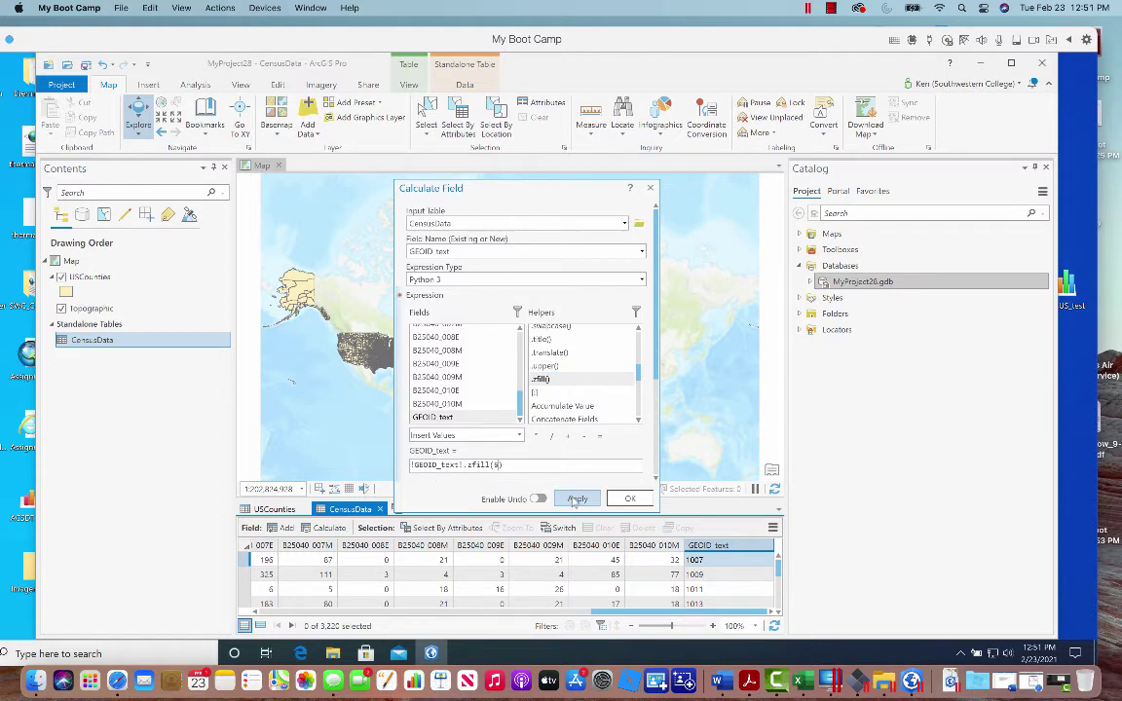
{"action": "left_click", "coordinate": [577, 498]}
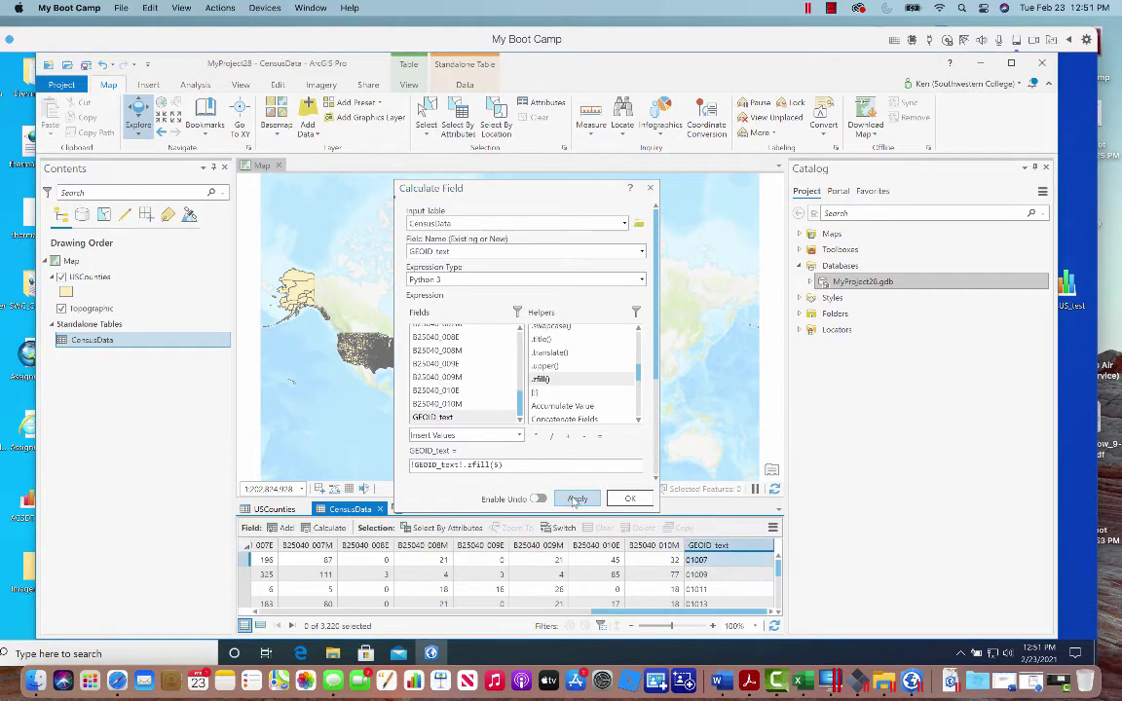
{"action": "key", "text": "Escape"}
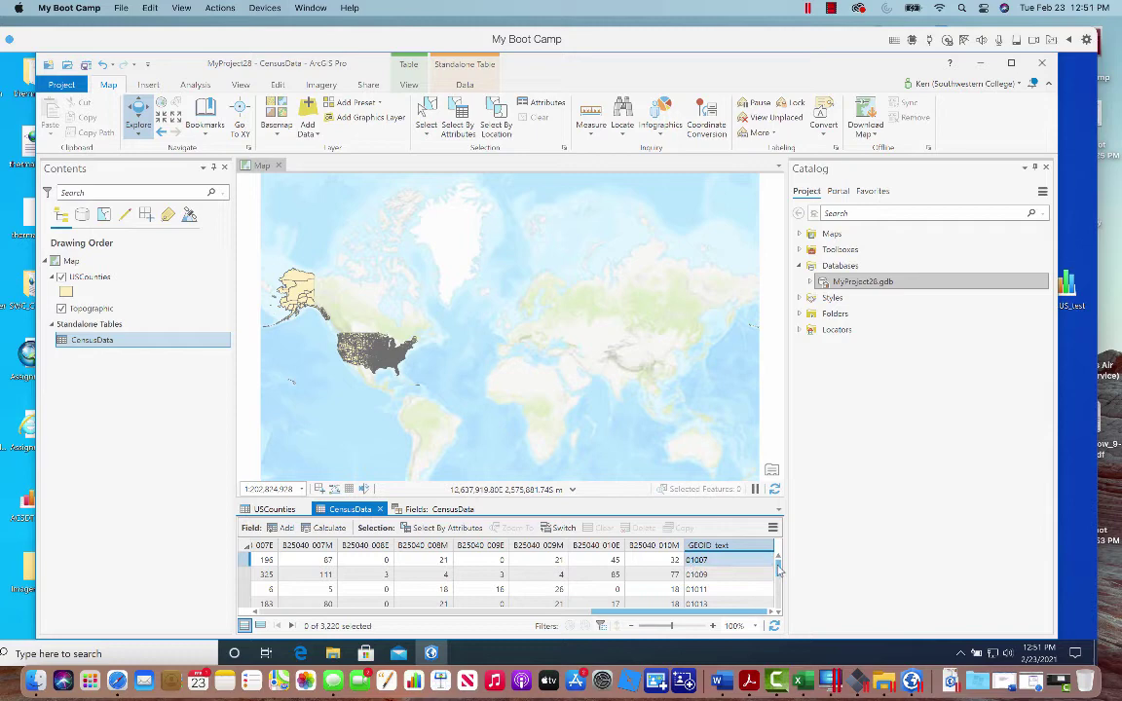
Scroll CensusData to confirm five-digit GEOID_text codes from 01007 to 72021, then close the Catalog pane.
{"action": "left_click_drag", "start_coordinate": [779, 571], "coordinate": [777, 608]}
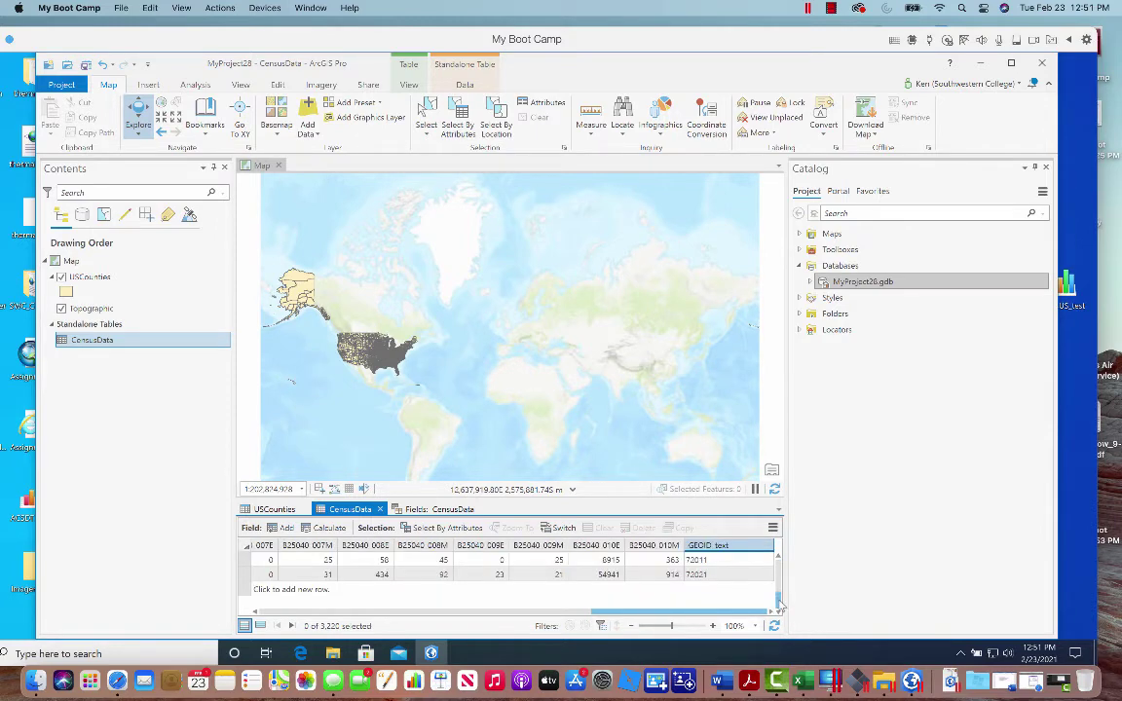
{"action": "left_click_drag", "start_coordinate": [779, 606], "coordinate": [779, 584]}
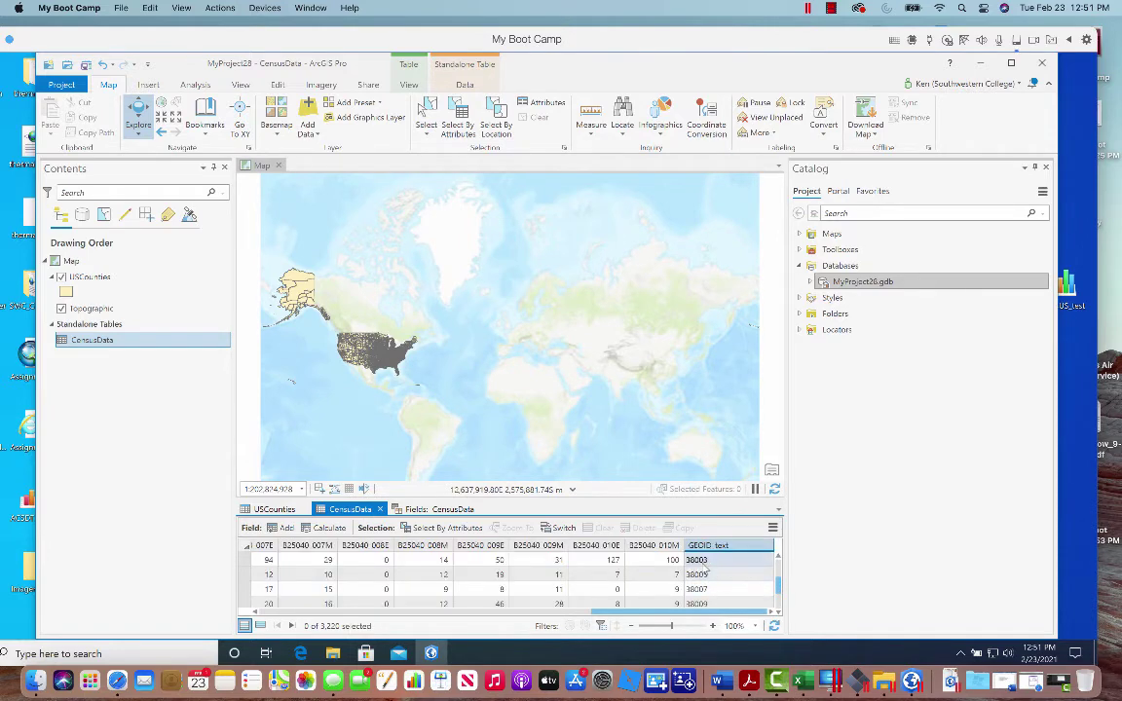
{"action": "left_click_drag", "start_coordinate": [779, 591], "coordinate": [781, 562]}
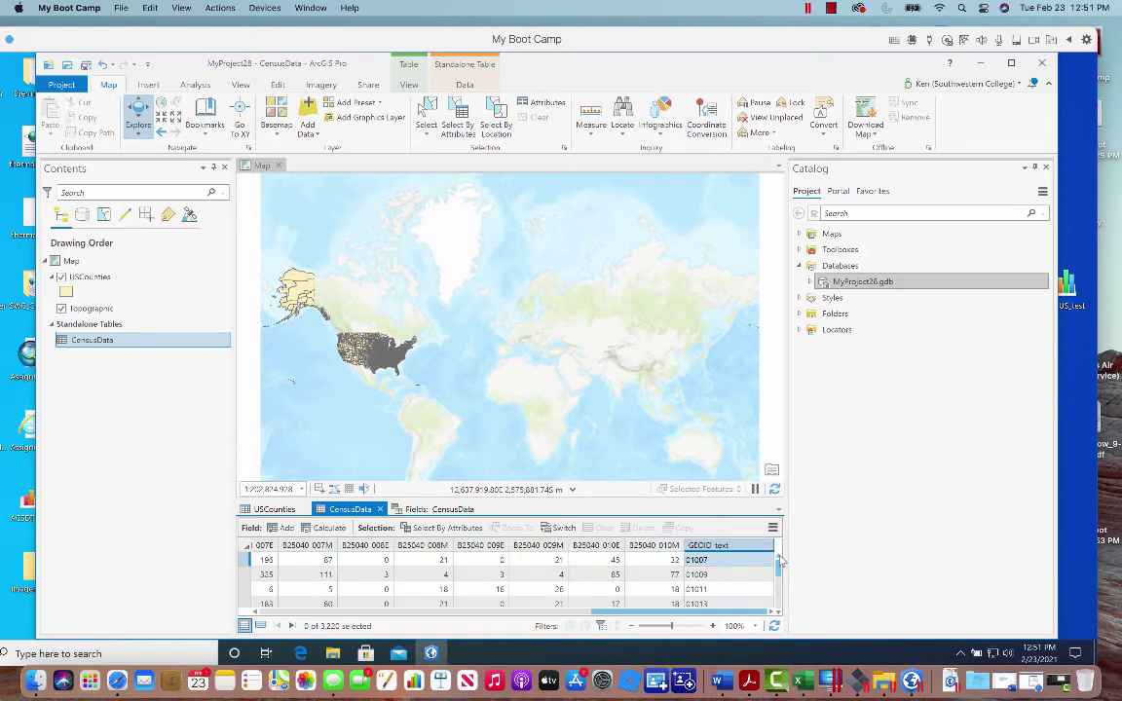
{"action": "left_click", "coordinate": [1046, 167]}
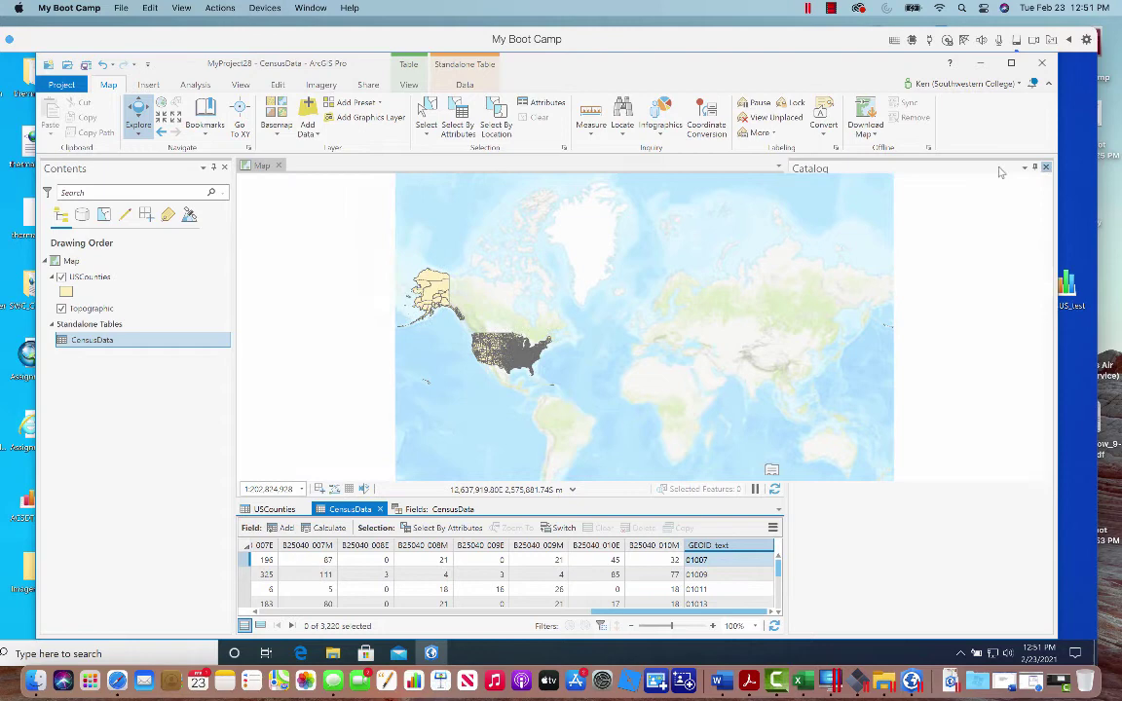
Add a join from USCounties field GEOID10 to the CensusData field GEOID_text.
{"action": "right_click", "coordinate": [114, 281]}
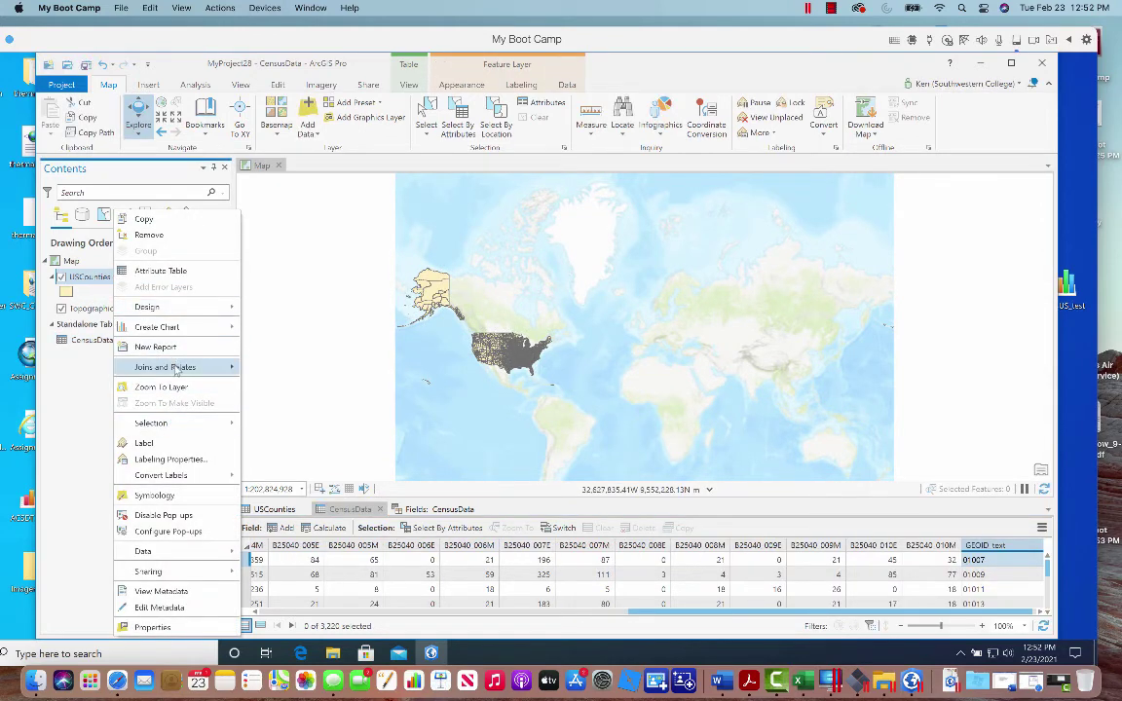
{"action": "mouse_move", "coordinate": [176, 369]}
{"action": "left_click", "coordinate": [275, 374]}
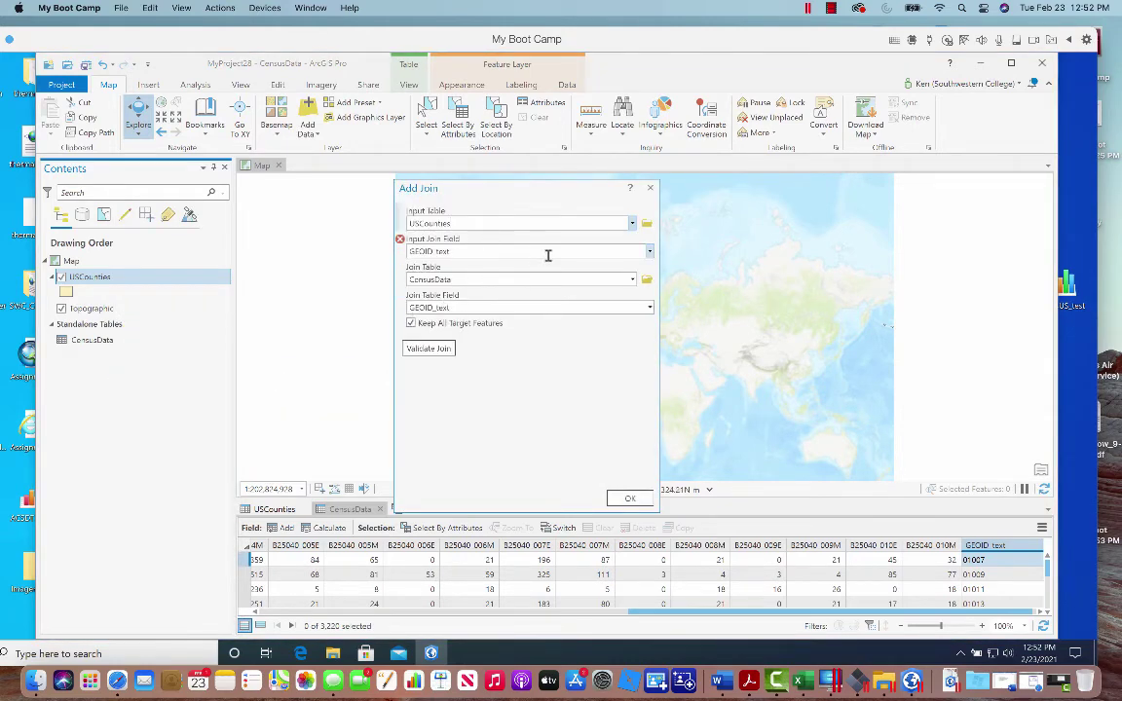
{"action": "left_click", "coordinate": [624, 252]}
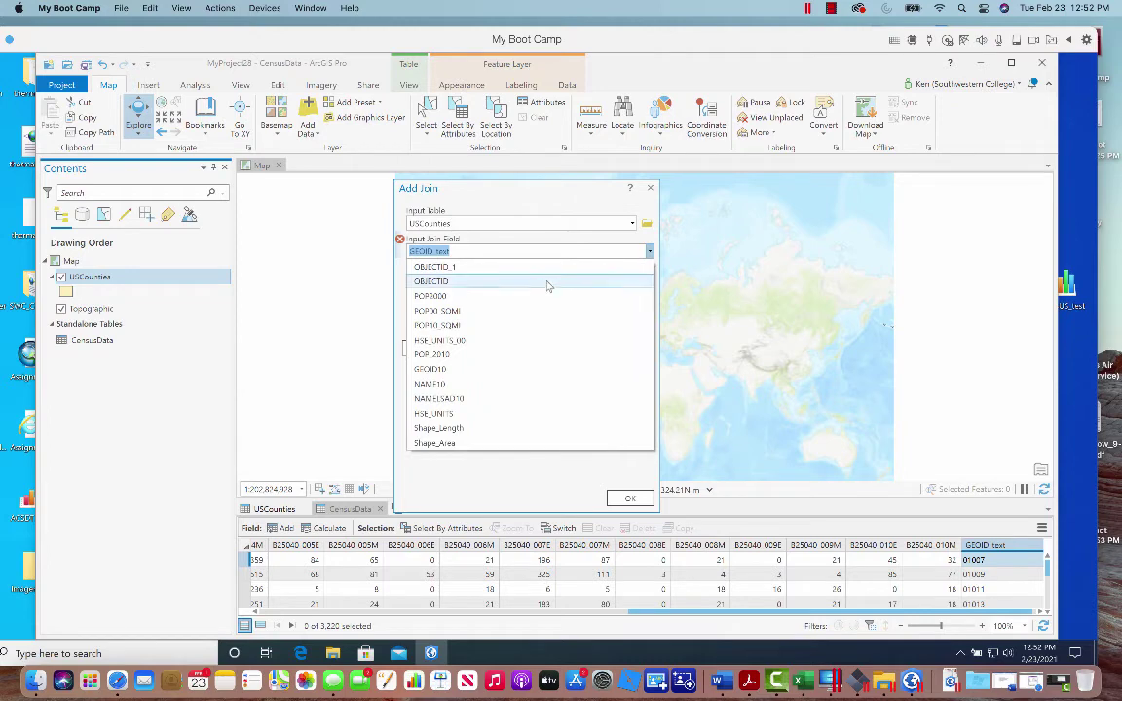
{"action": "left_click", "coordinate": [493, 370]}
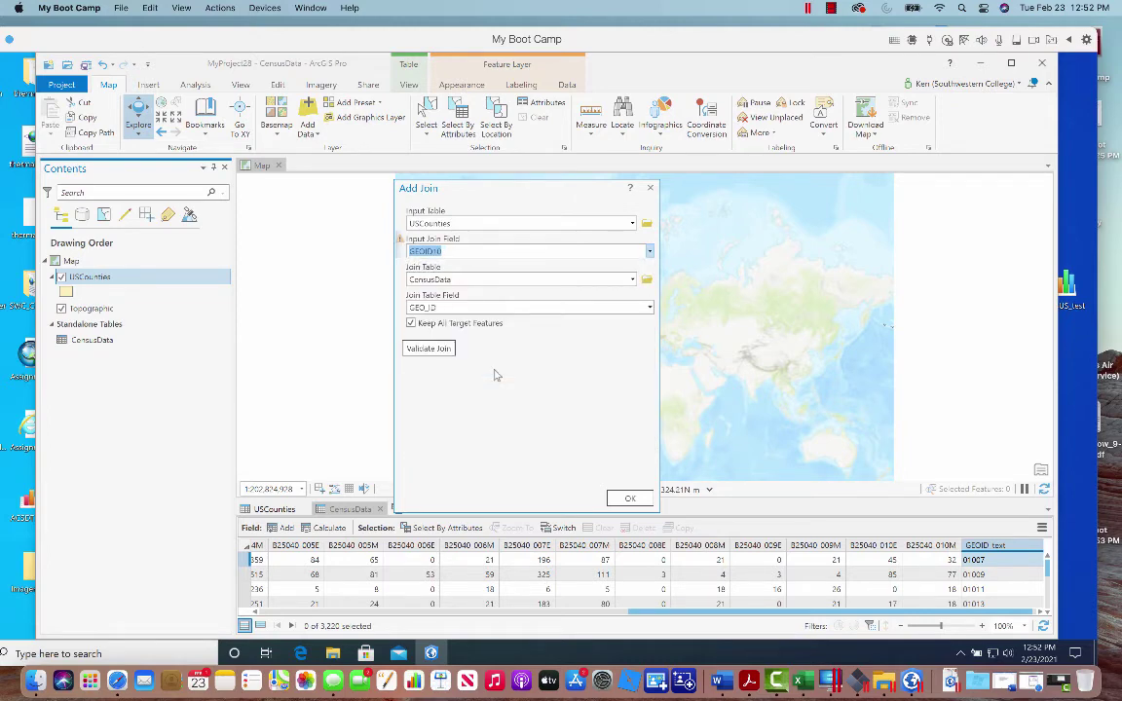
{"action": "left_click", "coordinate": [649, 307]}
{"action": "left_click", "coordinate": [649, 308]}
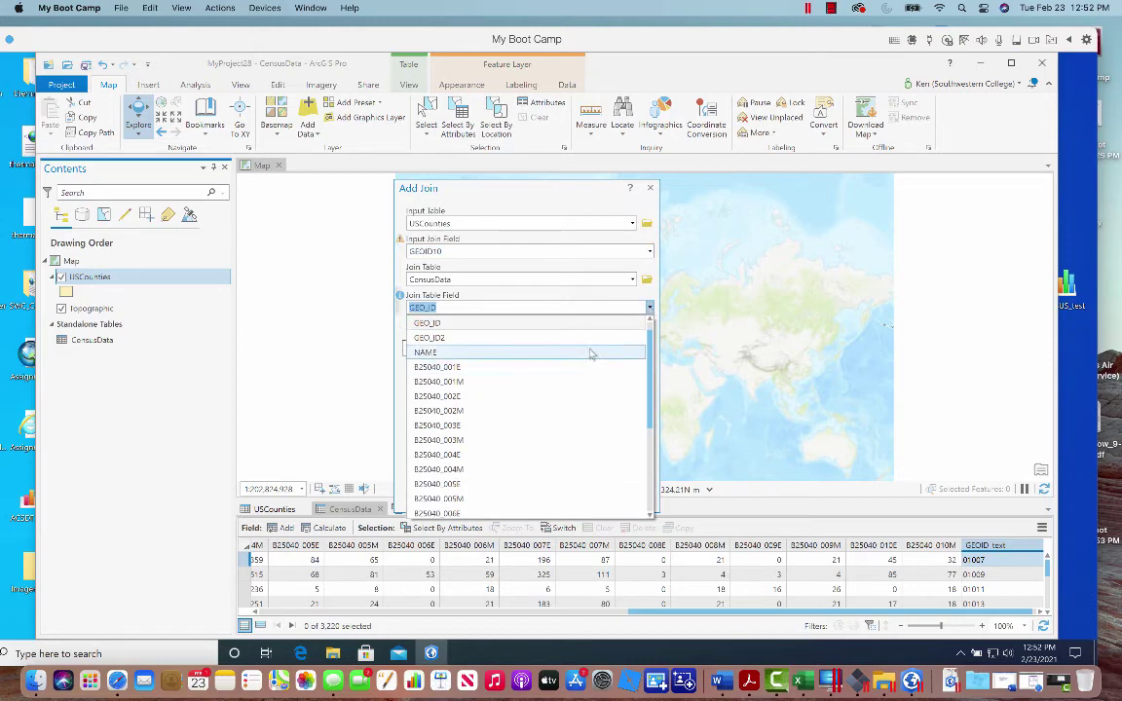
{"action": "scroll", "coordinate": [651, 359], "scroll_direction": "down", "scroll_amount": 5}
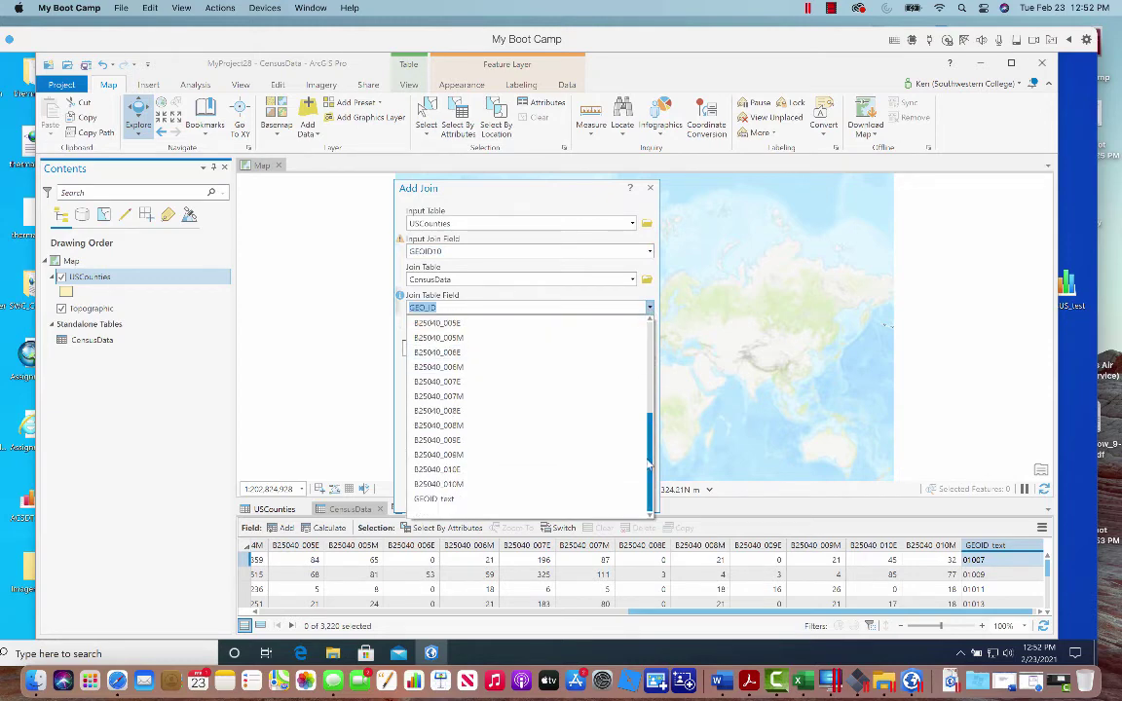
{"action": "key", "text": "Escape"}
{"action": "key", "text": "End"}
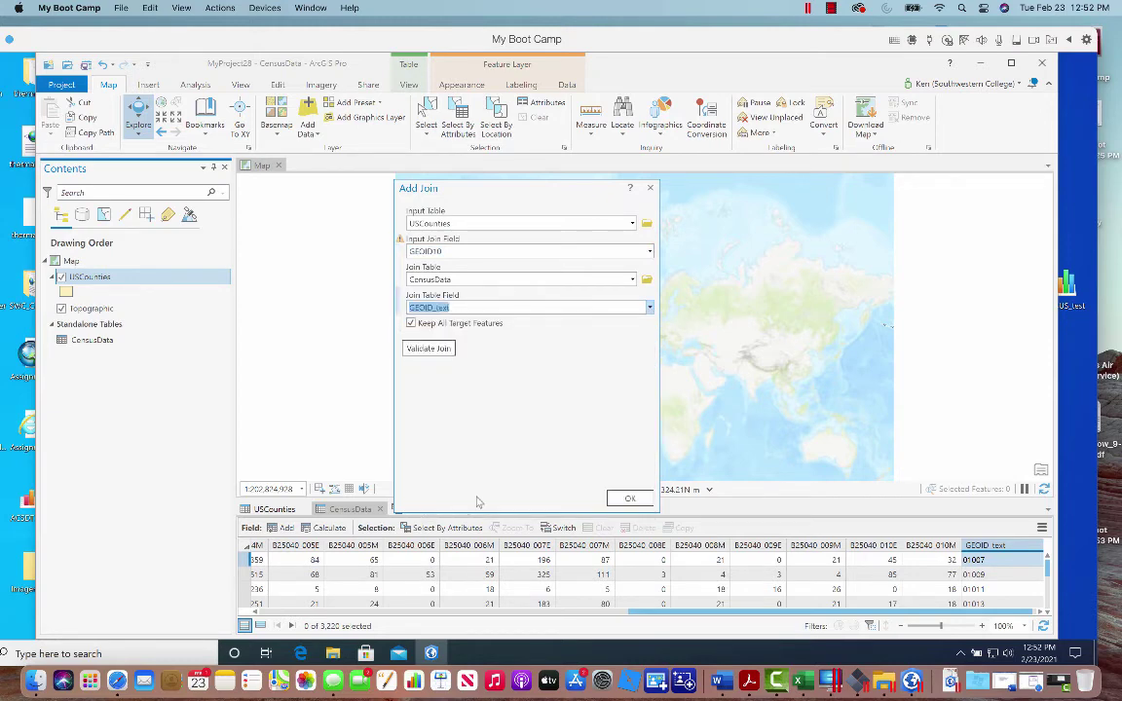
{"action": "left_click", "coordinate": [624, 499]}
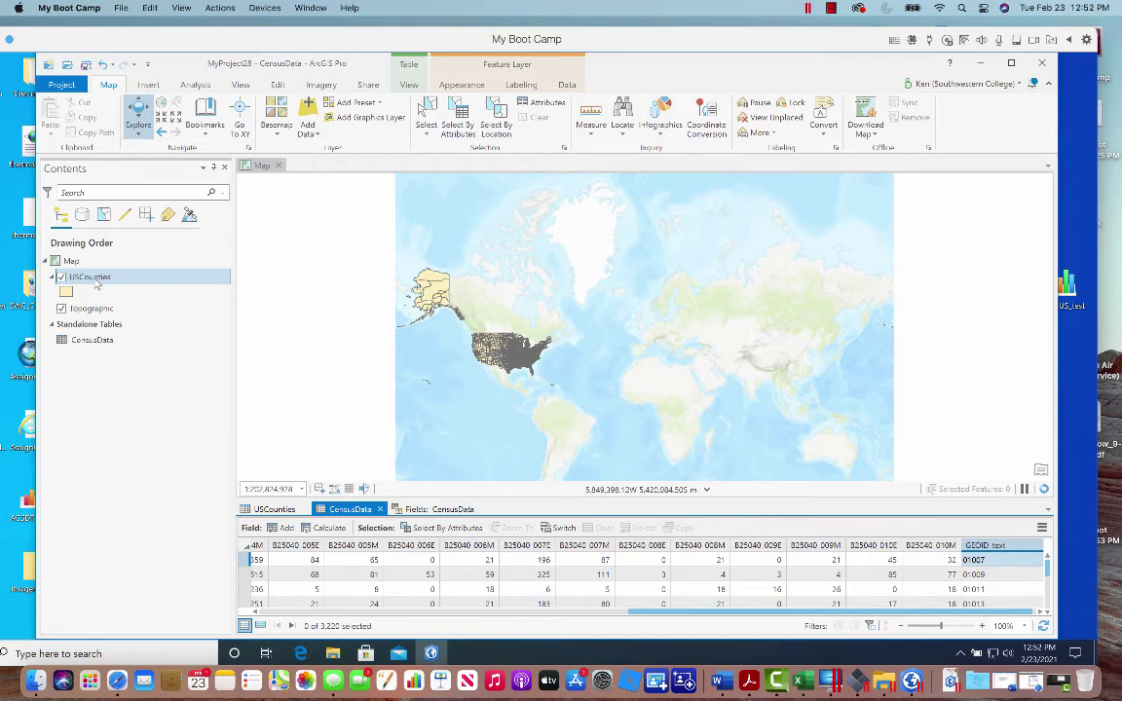
Show the USCounties table and scroll right to the joined B25040 census columns.
{"action": "left_click", "coordinate": [294, 513]}
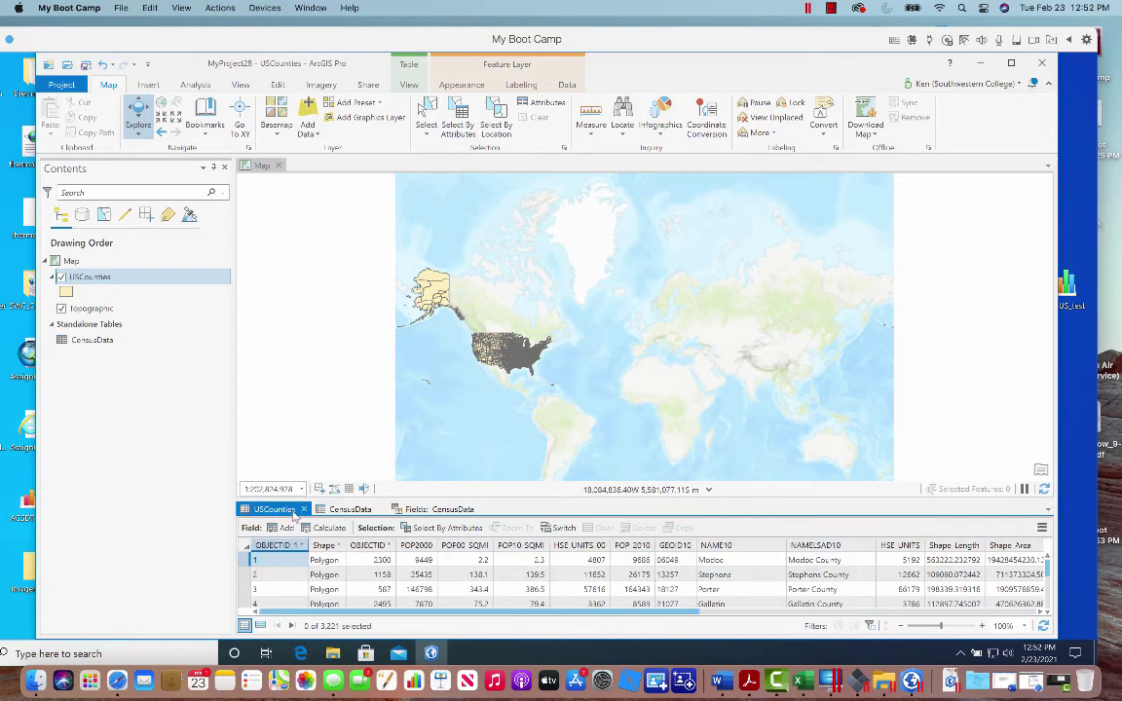
{"action": "left_click_drag", "start_coordinate": [682, 615], "coordinate": [1091, 601]}
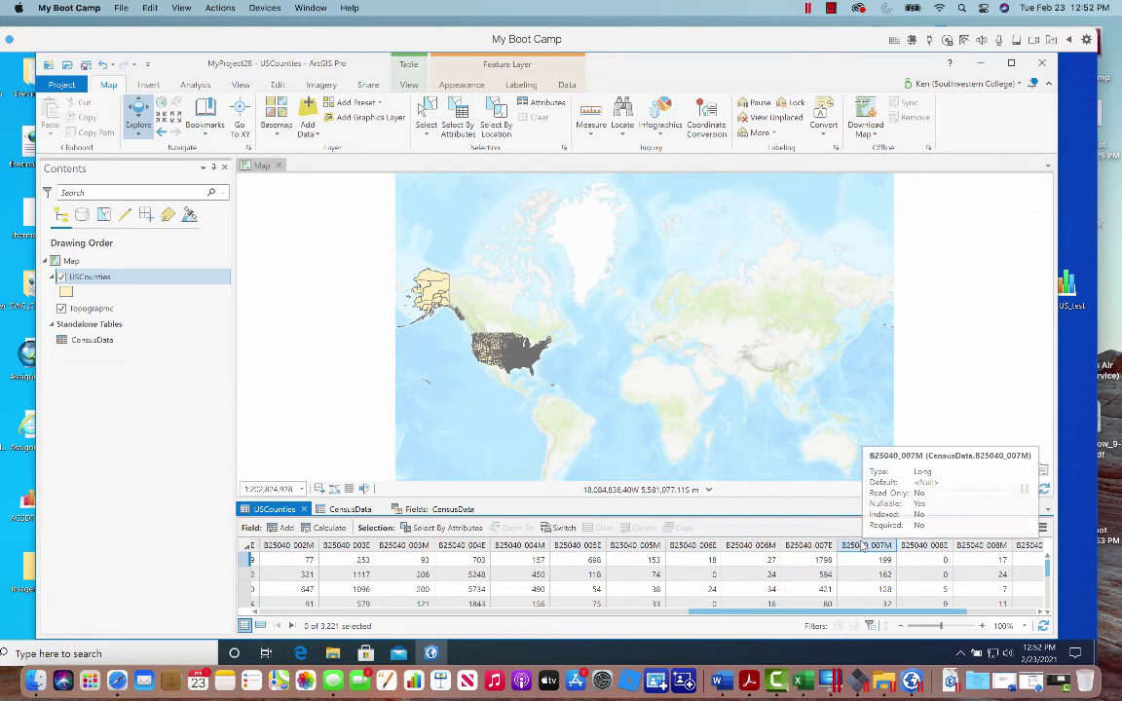
{"action": "left_click", "coordinate": [1049, 571]}
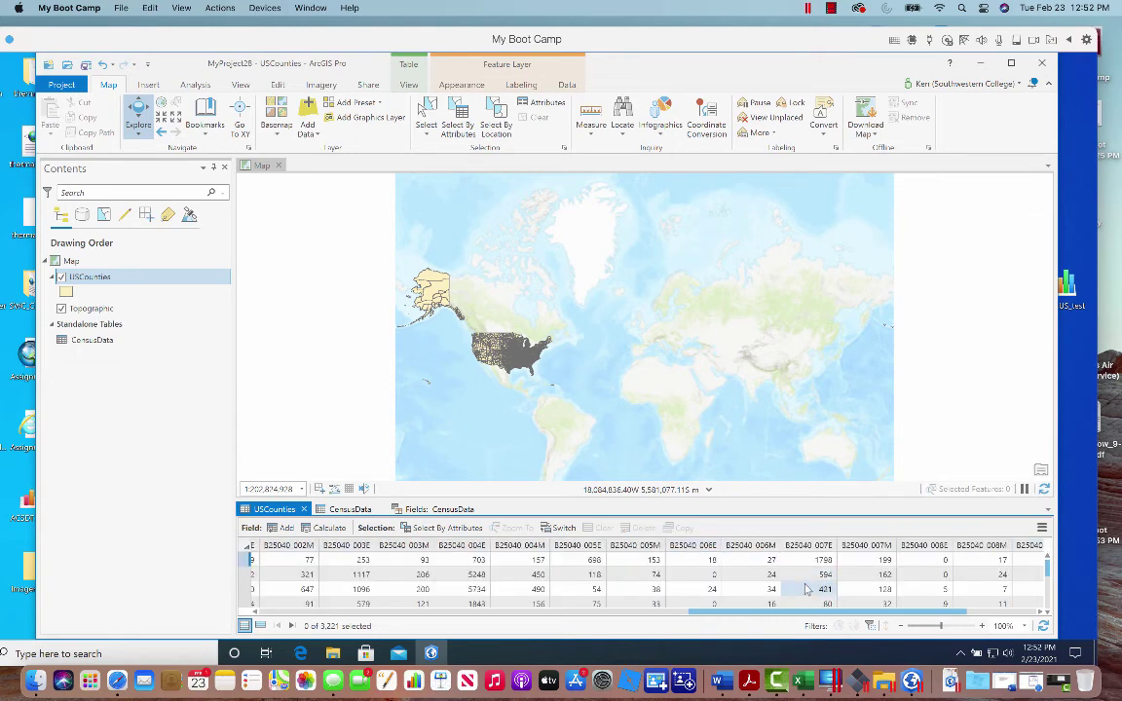
{"action": "left_click", "coordinate": [825, 589]}
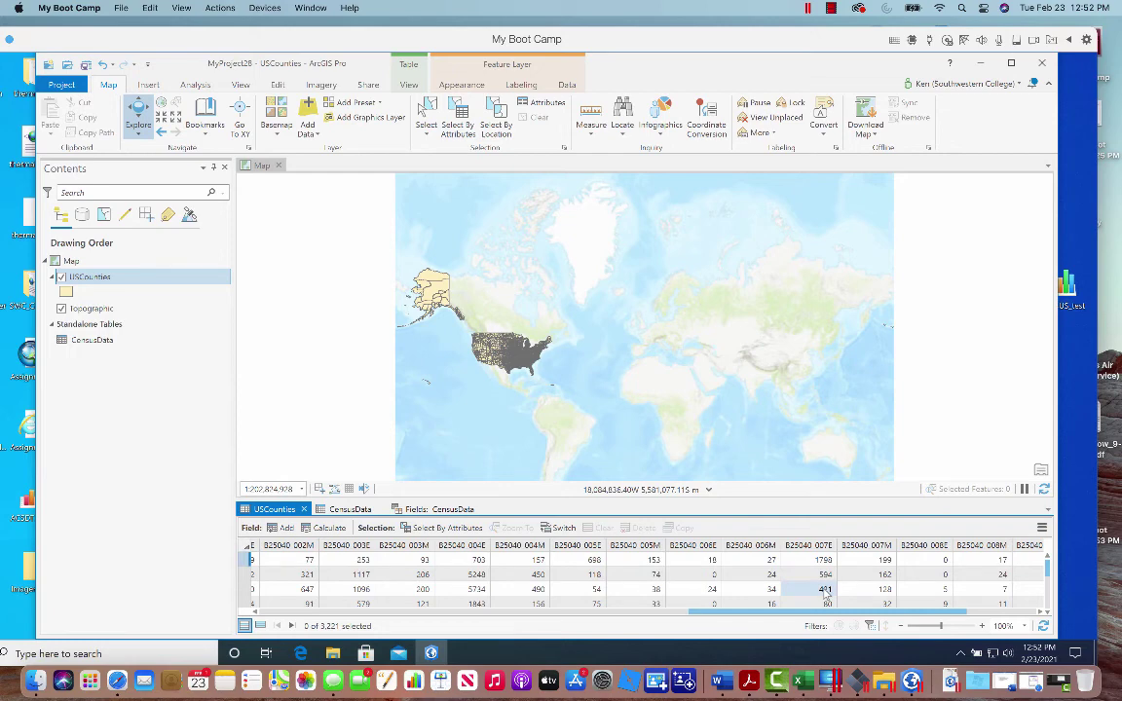